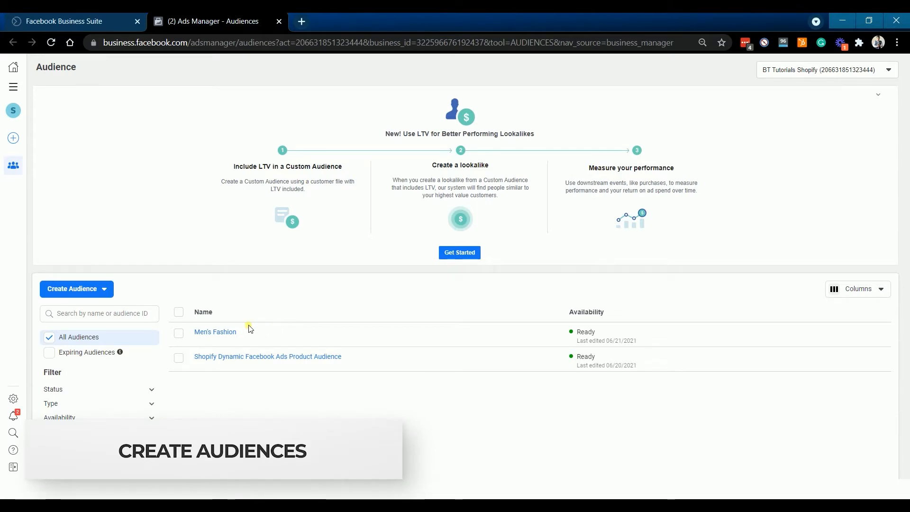
# - Start a new custom audience that uses the Facebook Page as its source
pyautogui.click(71, 294)
pyautogui.moveTo(85, 315)
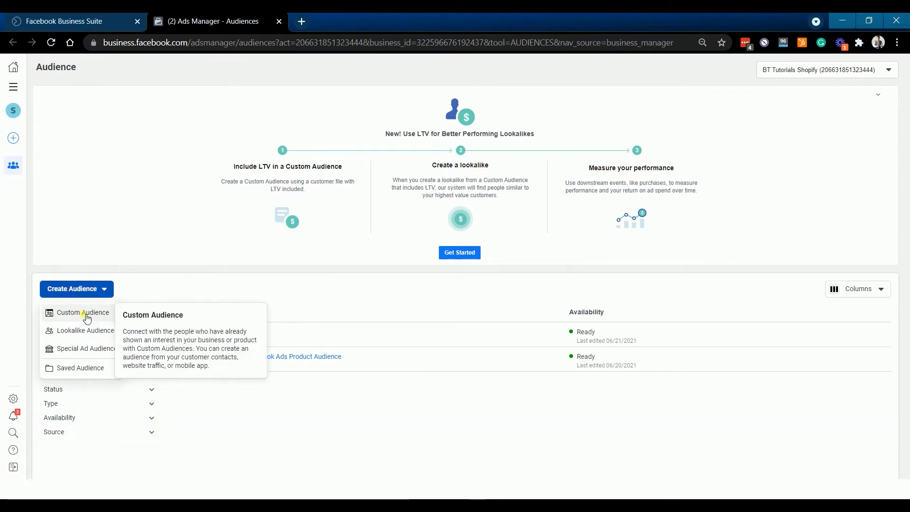
pyautogui.click(87, 315)
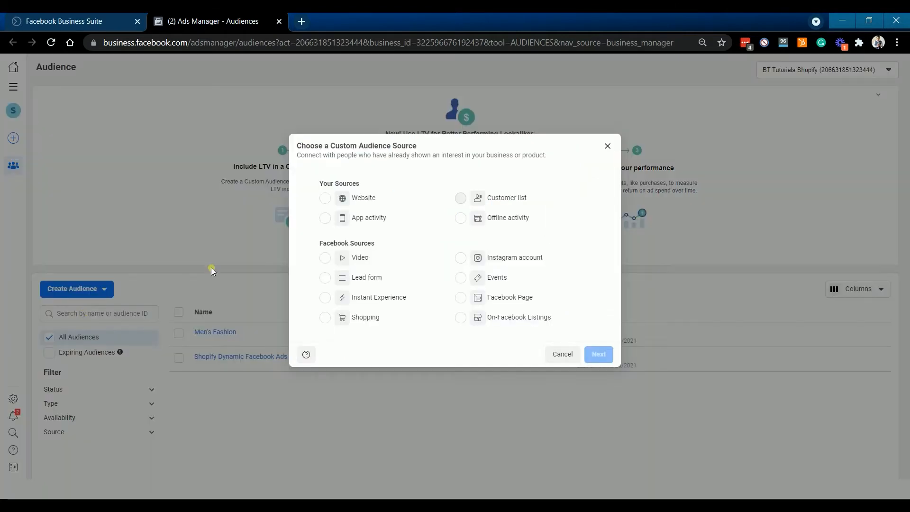
pyautogui.moveTo(503, 204)
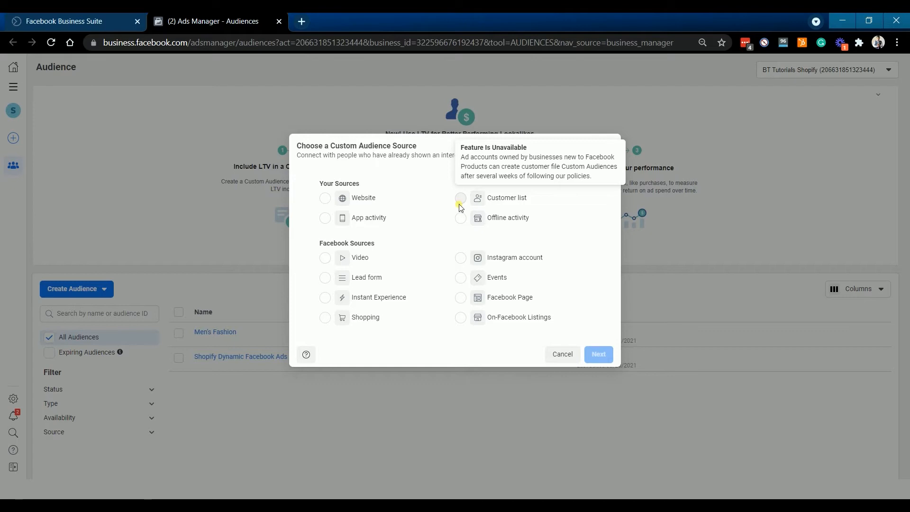
pyautogui.click(331, 199)
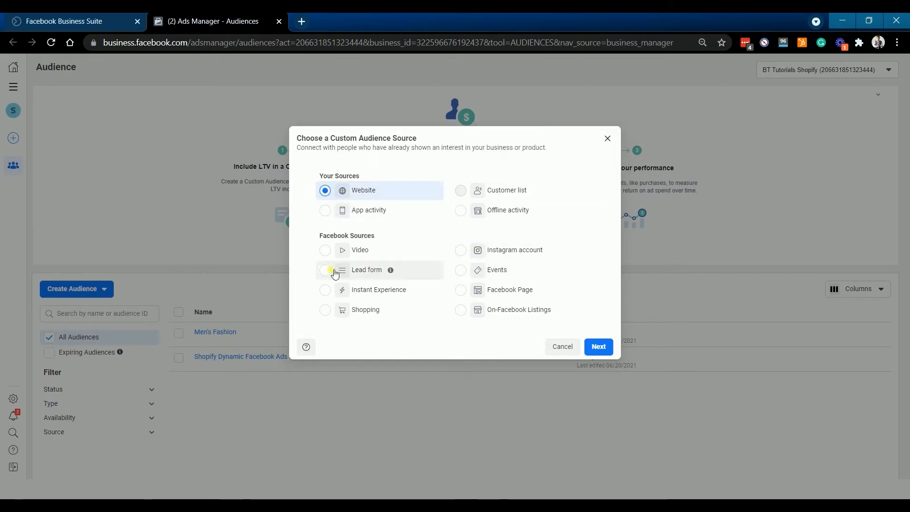
pyautogui.click(468, 270)
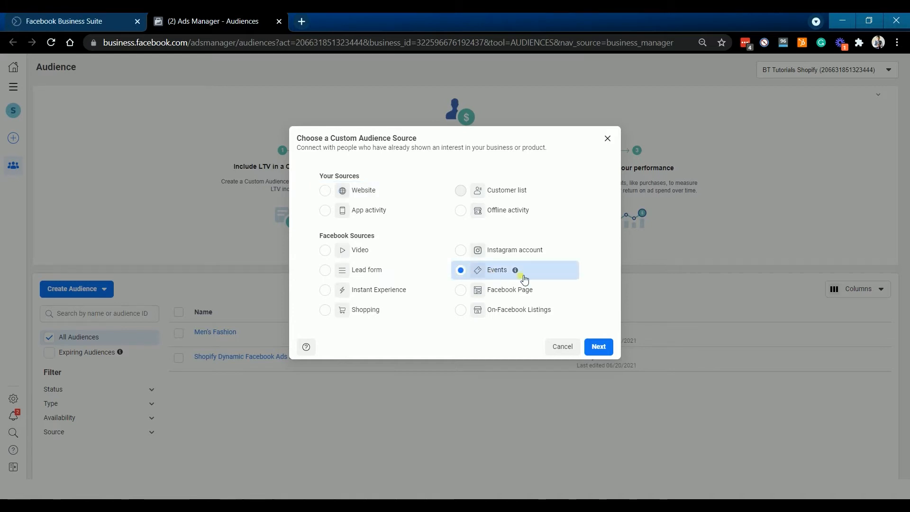
pyautogui.click(325, 190)
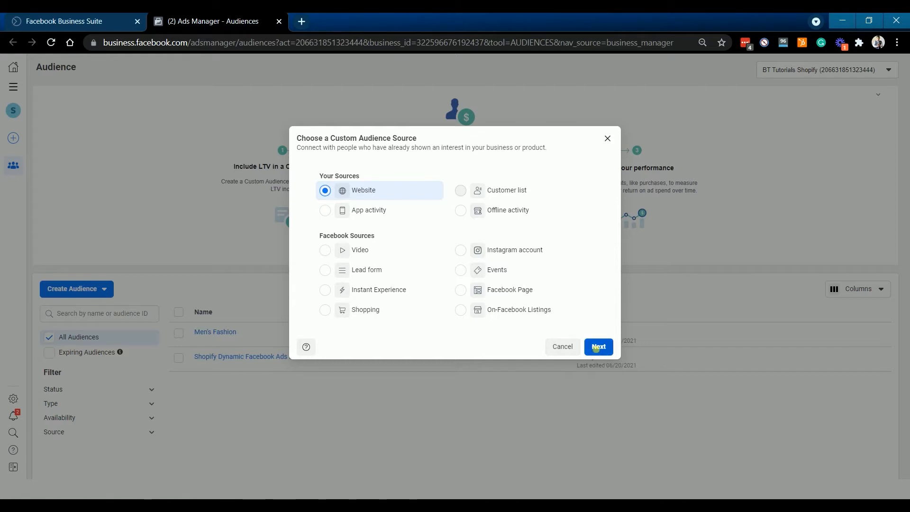
pyautogui.click(597, 348)
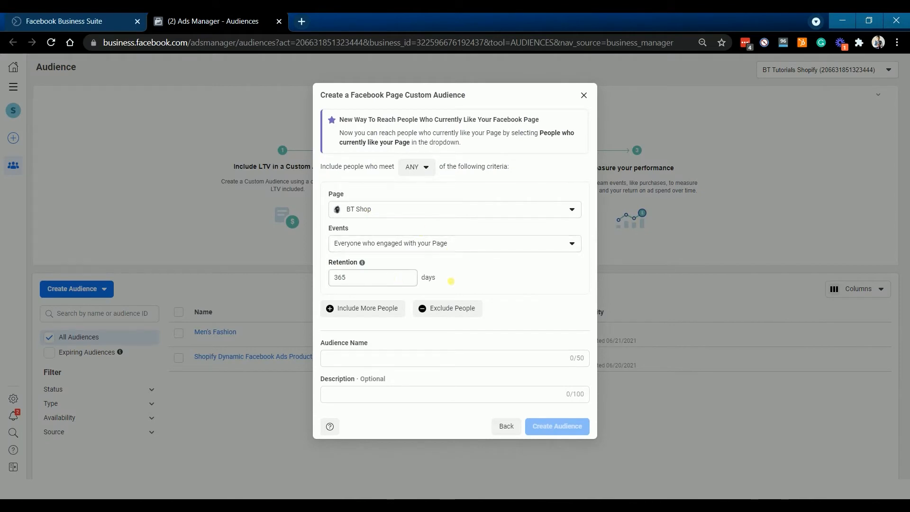
# - Set the retention for everyone who engaged with the BT Shop page to 90 days
pyautogui.moveTo(375, 283); pyautogui.dragTo(321, 285)
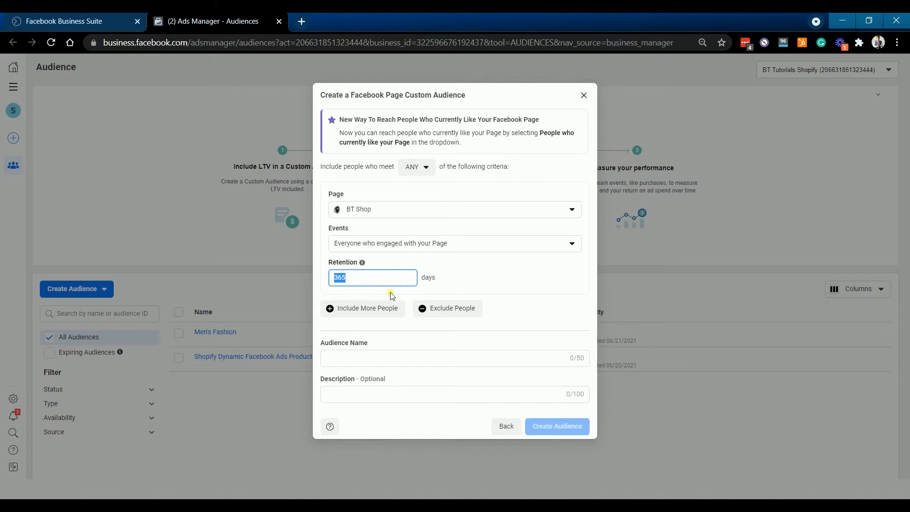
pyautogui.write('90')
pyautogui.click(483, 283)
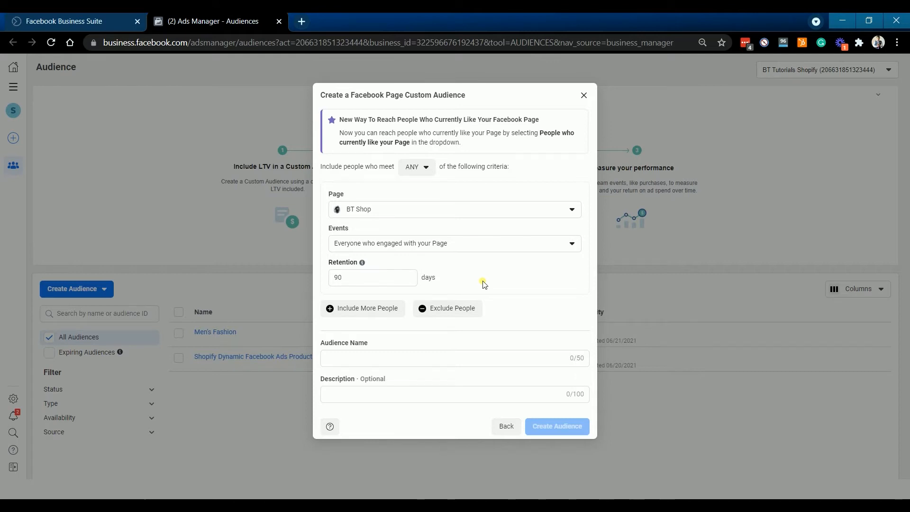
# - Include a second group of people who engaged with any post or ad, with a retention of 90 days
pyautogui.click(363, 308)
pyautogui.click(501, 365)
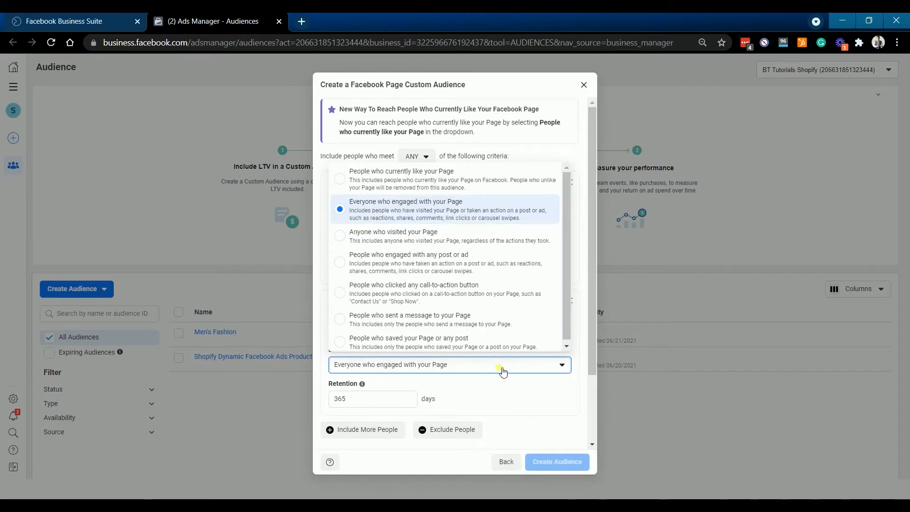
pyautogui.click(465, 262)
pyautogui.scroll(-1, 532, 321)
pyautogui.doubleClick(341, 340)
pyautogui.write('90')
pyautogui.click(520, 317)
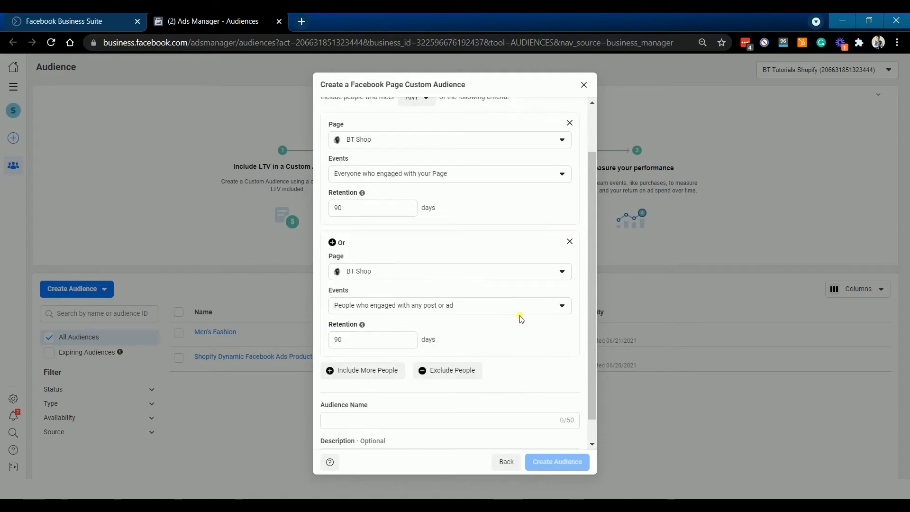
# - Include a third group of people who clicked any call-to-action button, with a retention of 90 days
pyautogui.scroll(-1, 521, 318)
pyautogui.click(388, 347)
pyautogui.scroll(-2, 473, 340)
pyautogui.click(430, 261)
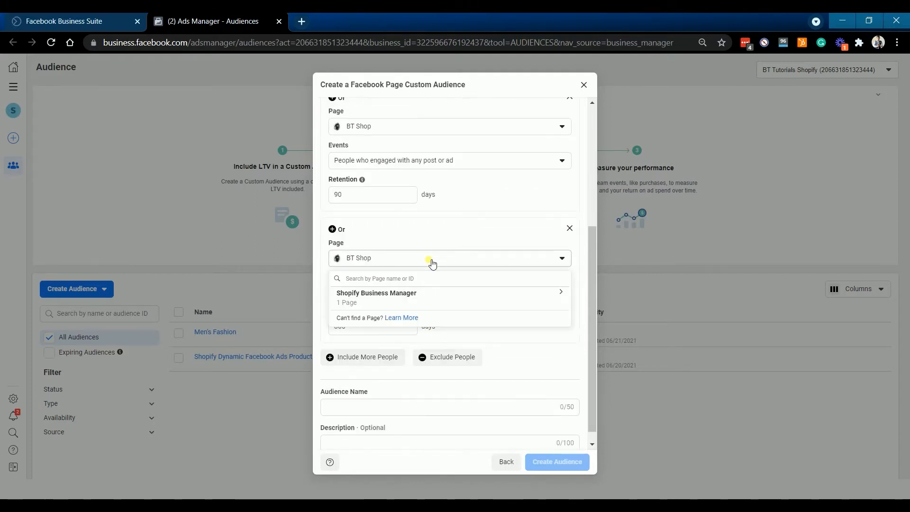
pyautogui.click(432, 260)
pyautogui.click(470, 292)
pyautogui.click(495, 220)
pyautogui.doubleClick(349, 327)
pyautogui.write('90')
# - Name the custom audience "Audience 1" and create it
pyautogui.click(427, 406)
pyautogui.write('A')
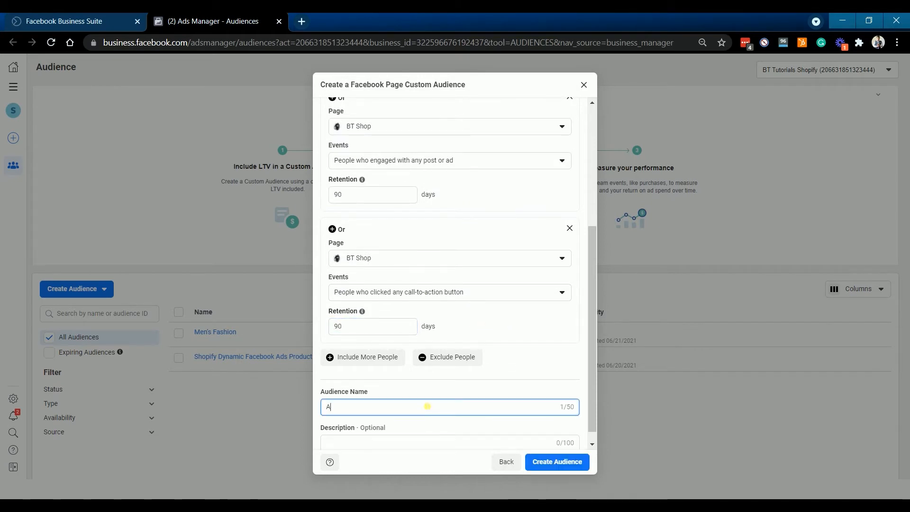
pyautogui.write('udience 1')
pyautogui.scroll(-1, 488, 436)
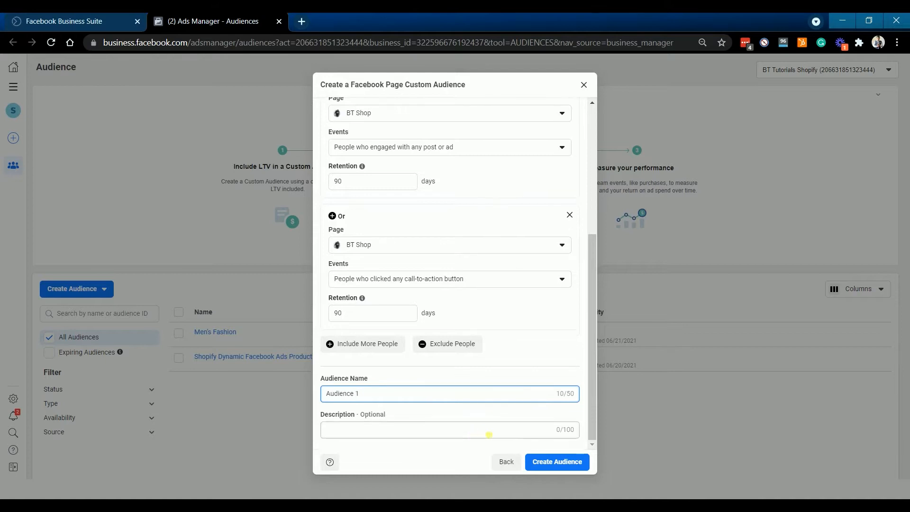
pyautogui.click(552, 463)
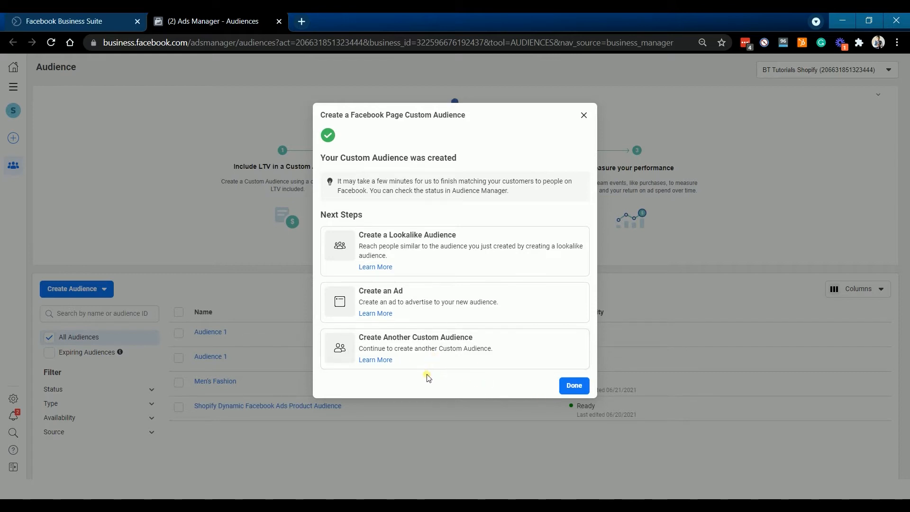
# - Start a lookalike audience based on Audience 1 and set its location to United States
pyautogui.click(416, 256)
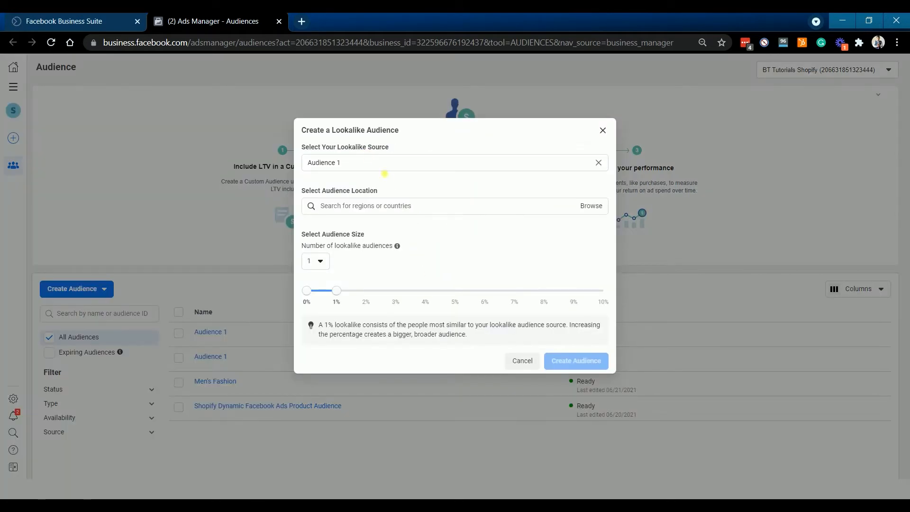
pyautogui.click(379, 205)
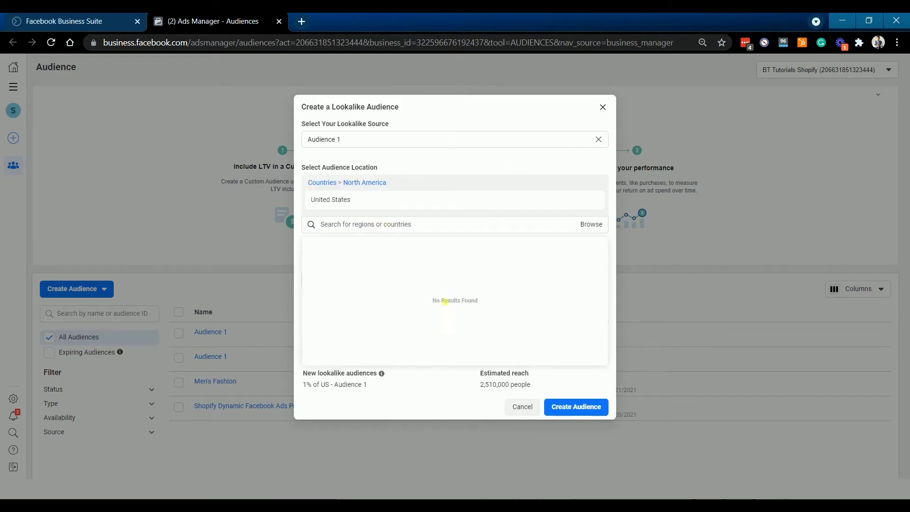
pyautogui.click(425, 392)
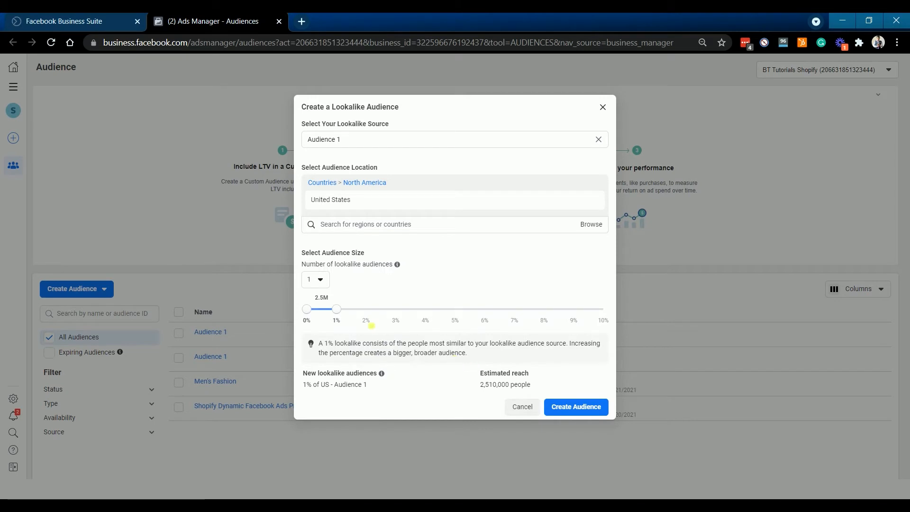
# - Set the number of lookalike audiences to 2 and create them
pyautogui.click(326, 284)
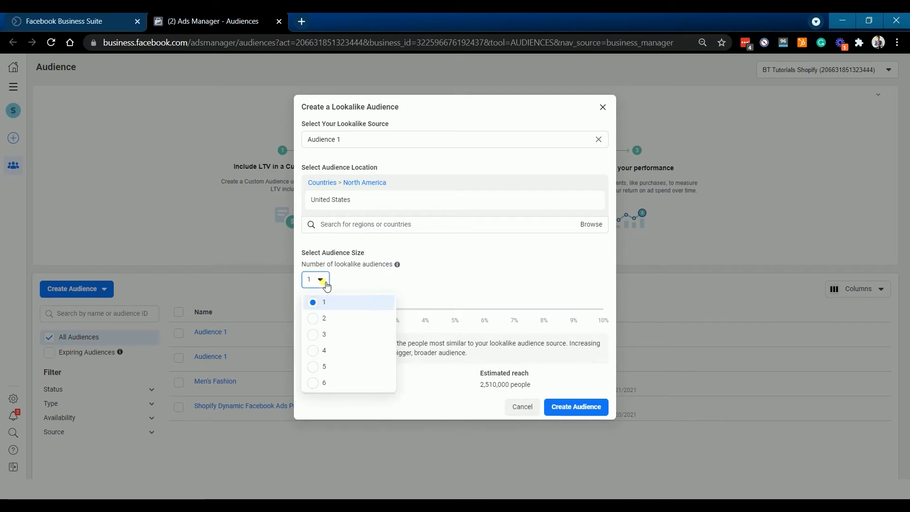
pyautogui.click(336, 336)
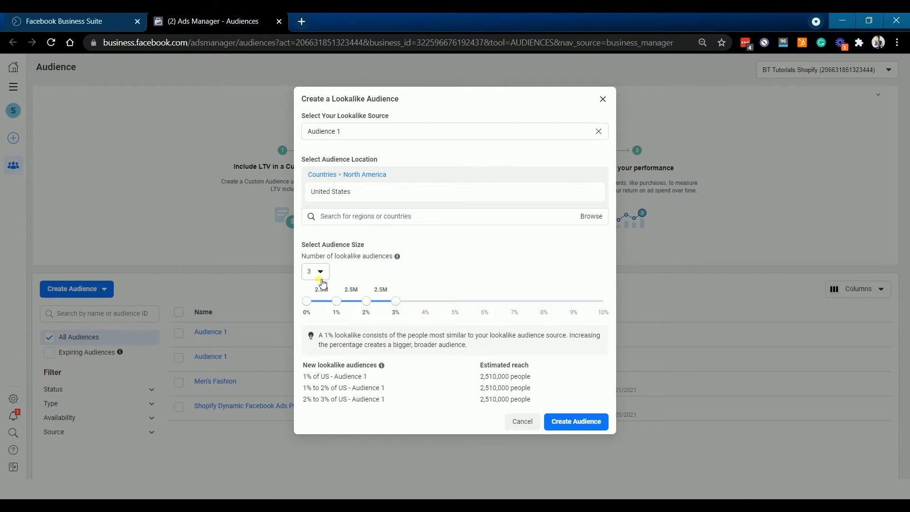
pyautogui.click(322, 282)
pyautogui.click(332, 308)
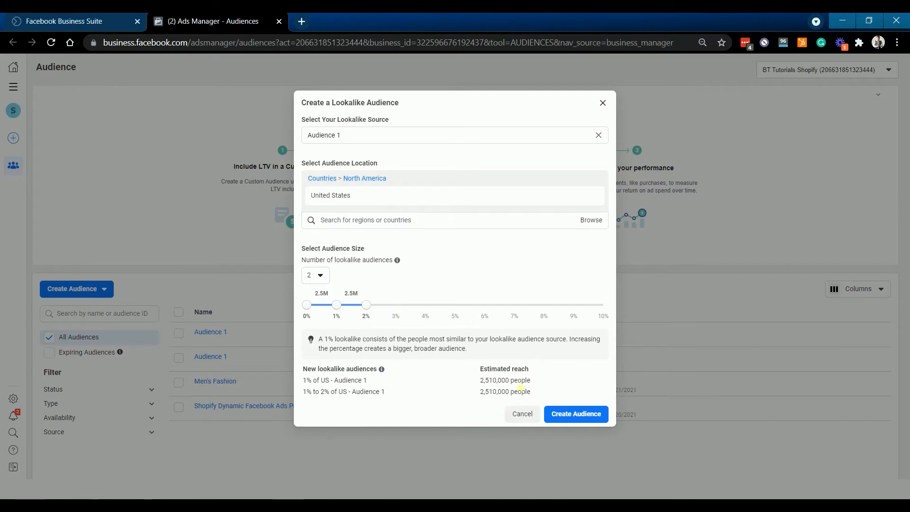
pyautogui.click(571, 411)
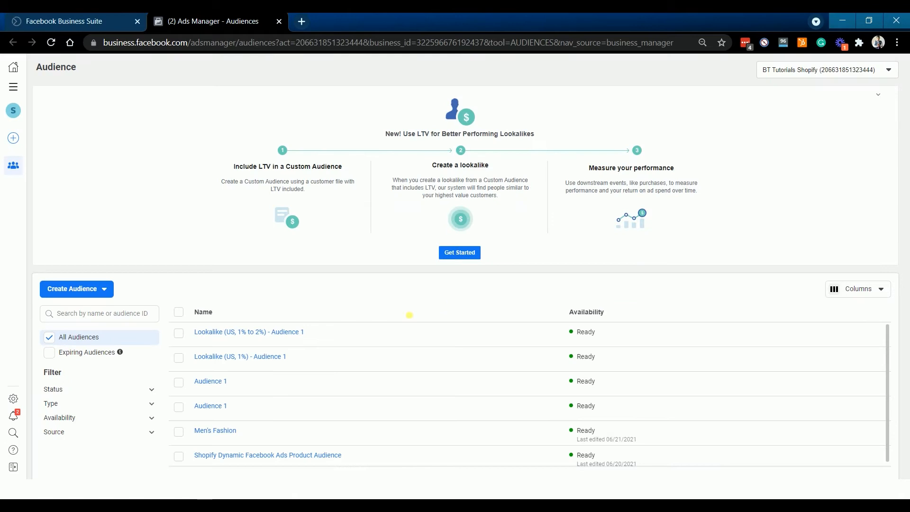
# - Start a new saved audience named "Audience 2"
pyautogui.click(89, 227)
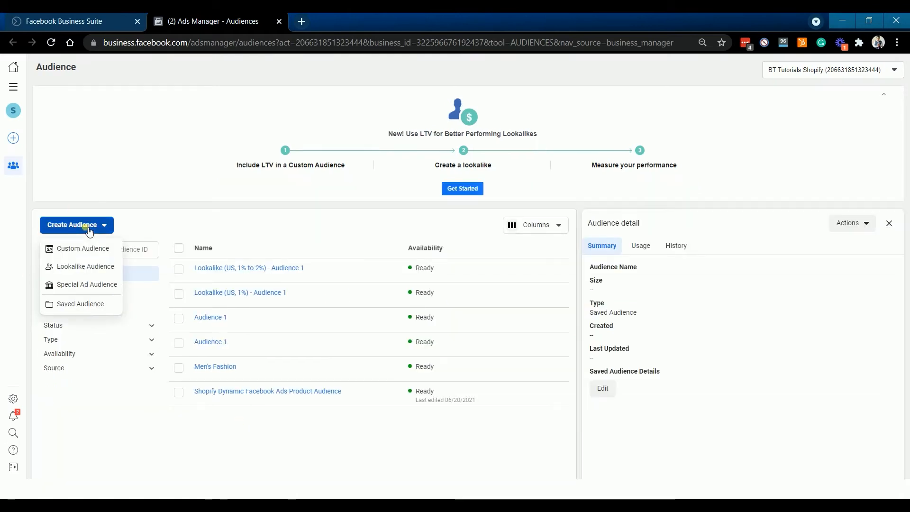
pyautogui.click(94, 304)
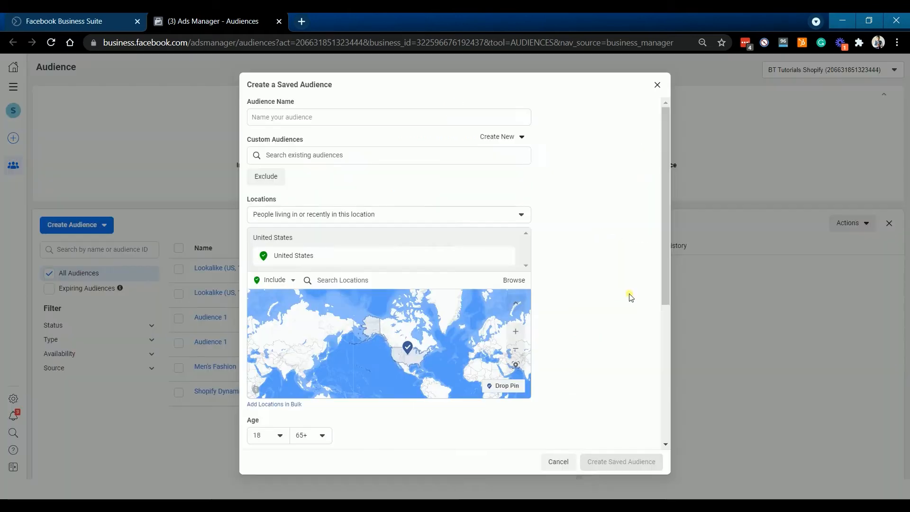
pyautogui.click(377, 114)
pyautogui.write('Audience 2')
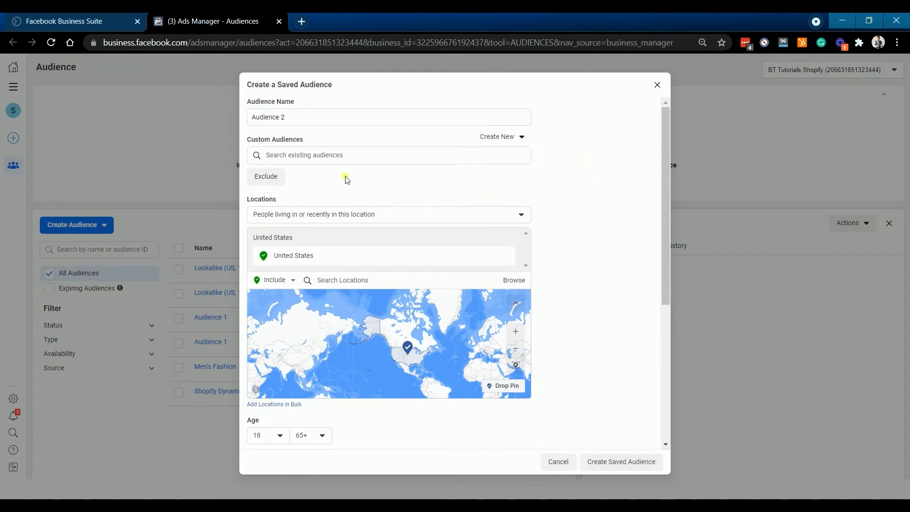
# - Show the exclusion option for custom audiences and review the existing audiences offered there
pyautogui.click(281, 177)
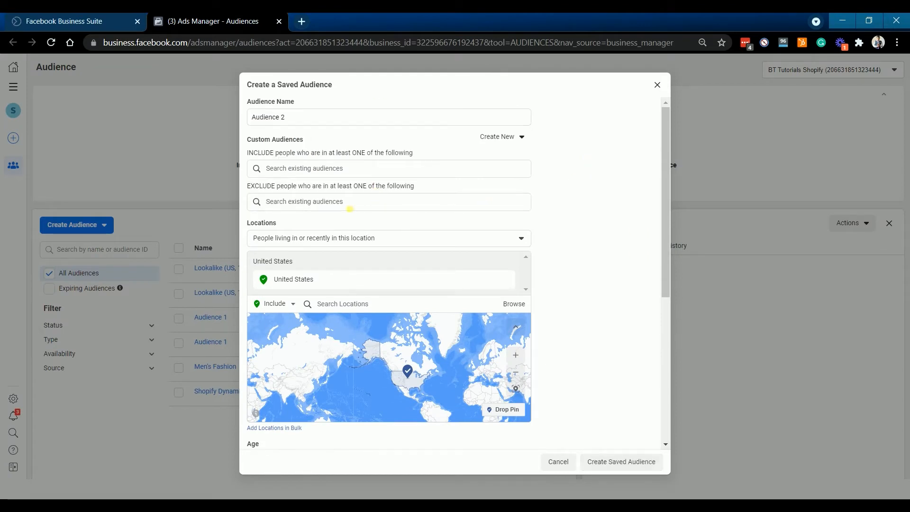
pyautogui.click(335, 202)
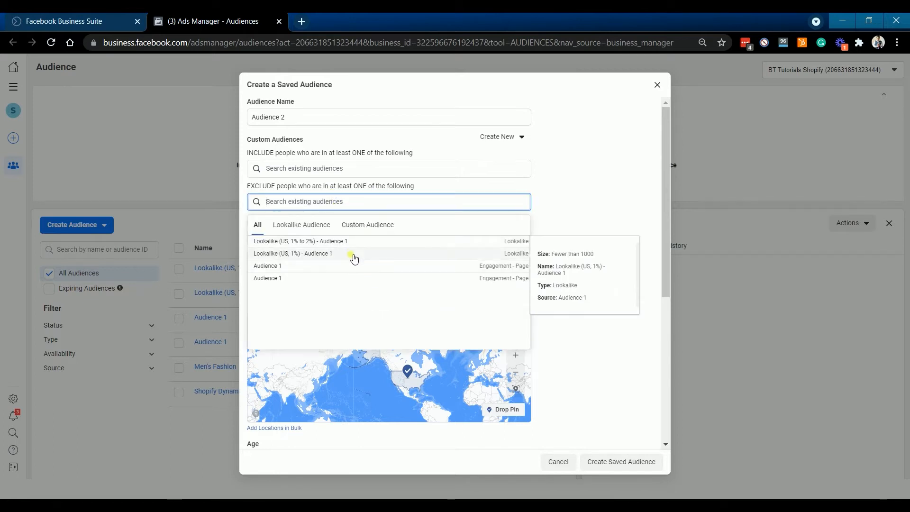
pyautogui.click(611, 183)
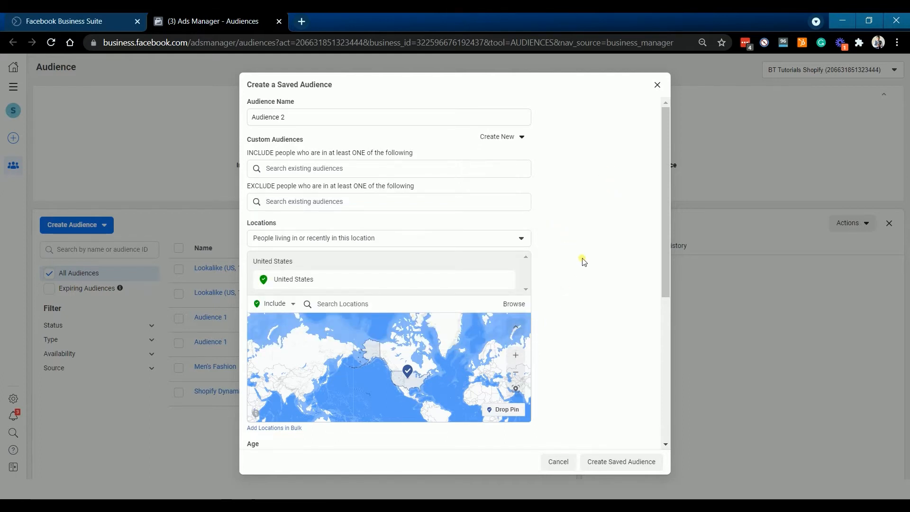
# - Add the interest "Scuba diving" to the detailed targeting of the saved audience
pyautogui.scroll(-5, 598, 273)
pyautogui.click(380, 310)
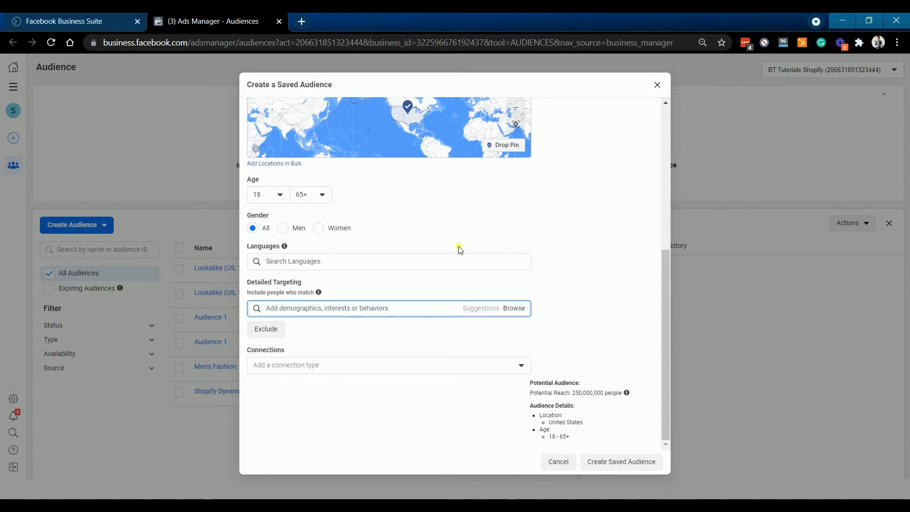
pyautogui.write('hid')
pyautogui.press('BackSpace')
pyautogui.press('BackSpace')
pyautogui.press('BackSpace')
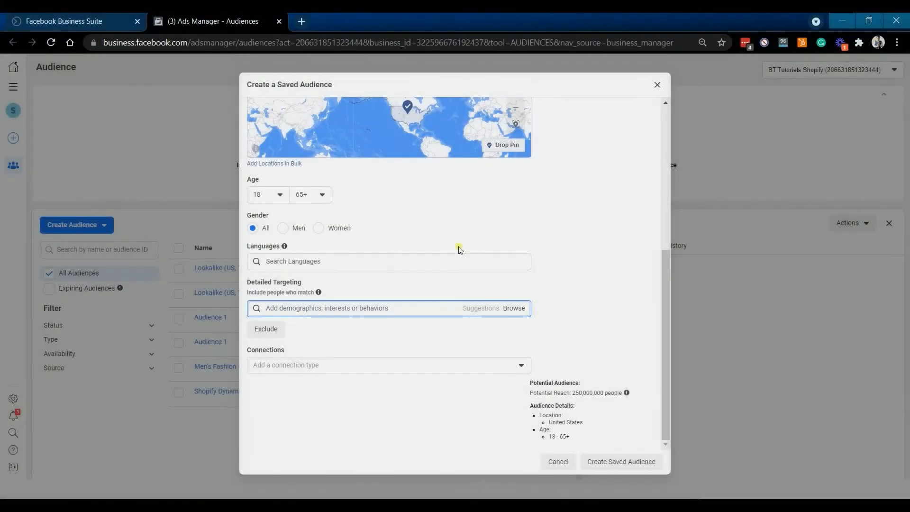
pyautogui.write('scu')
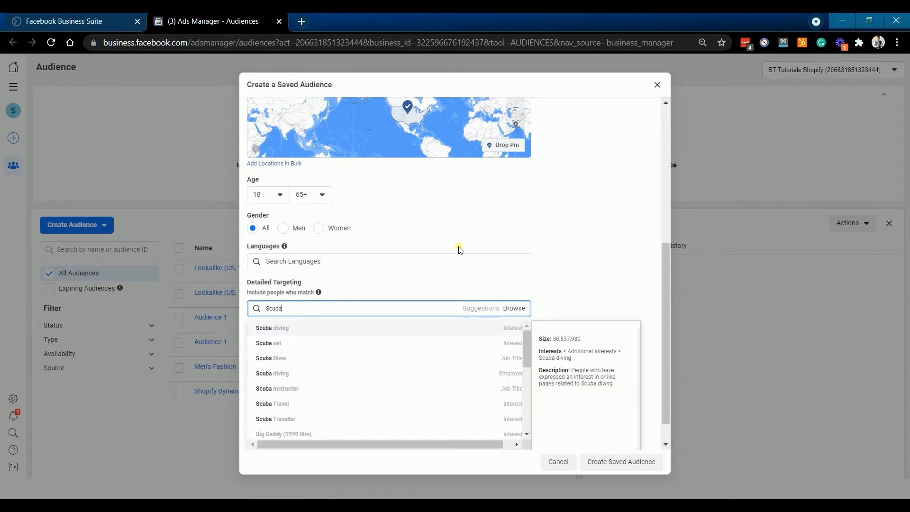
pyautogui.click(363, 334)
pyautogui.scroll(-1, 583, 337)
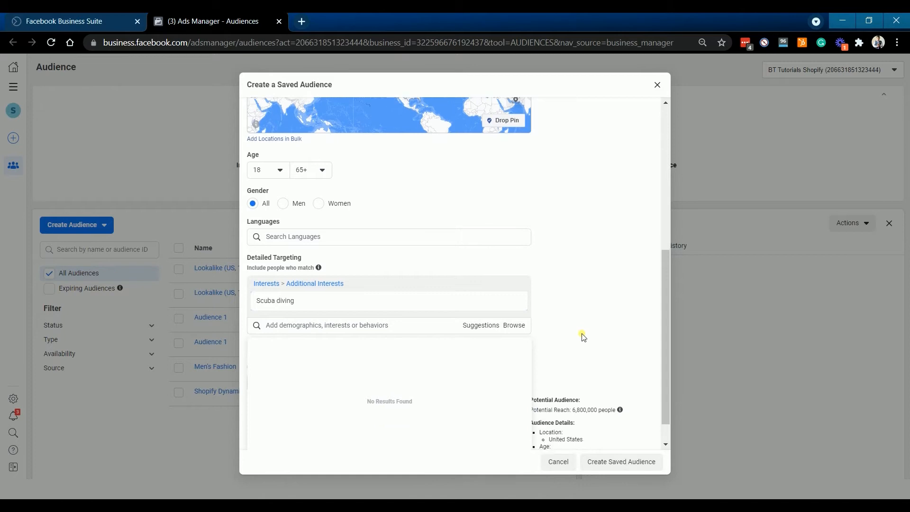
pyautogui.scroll(-1, 583, 337)
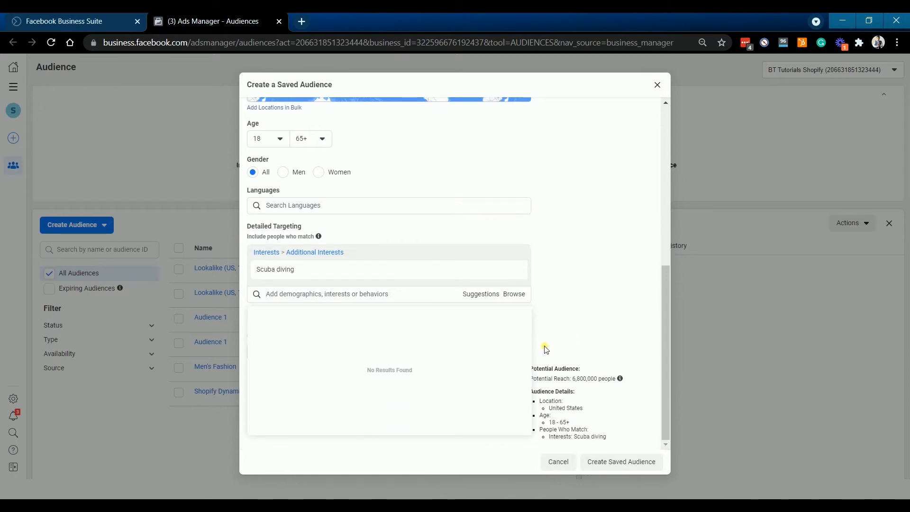
# - Add the job title "Diving instructor" to the detailed targeting and create the saved audience
pyautogui.click(394, 298)
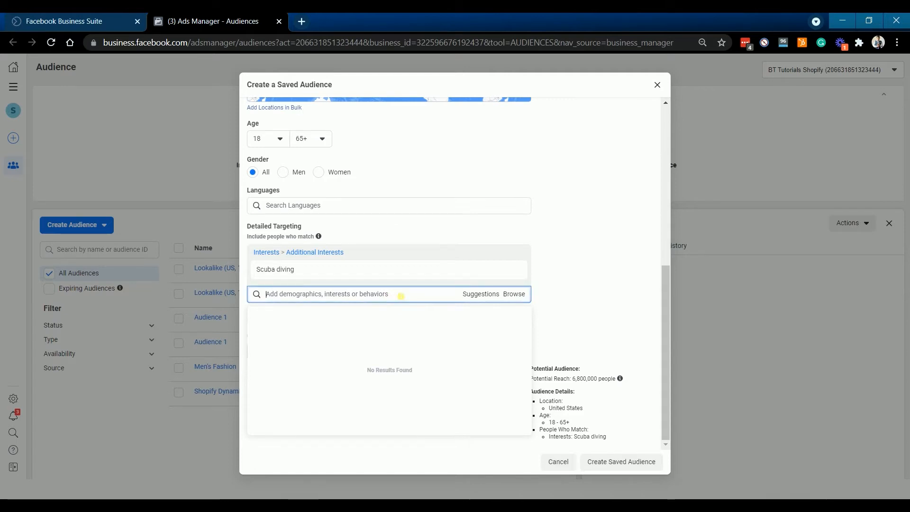
pyautogui.write('Diving')
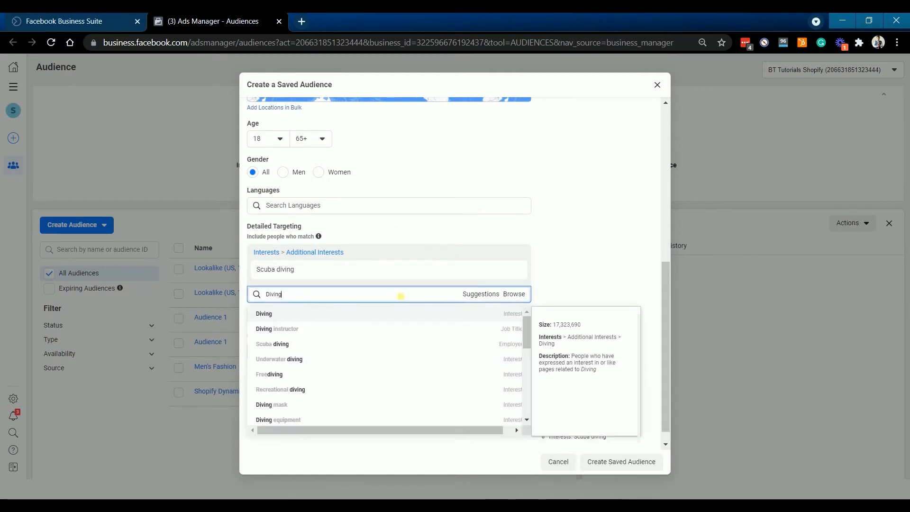
pyautogui.click(400, 329)
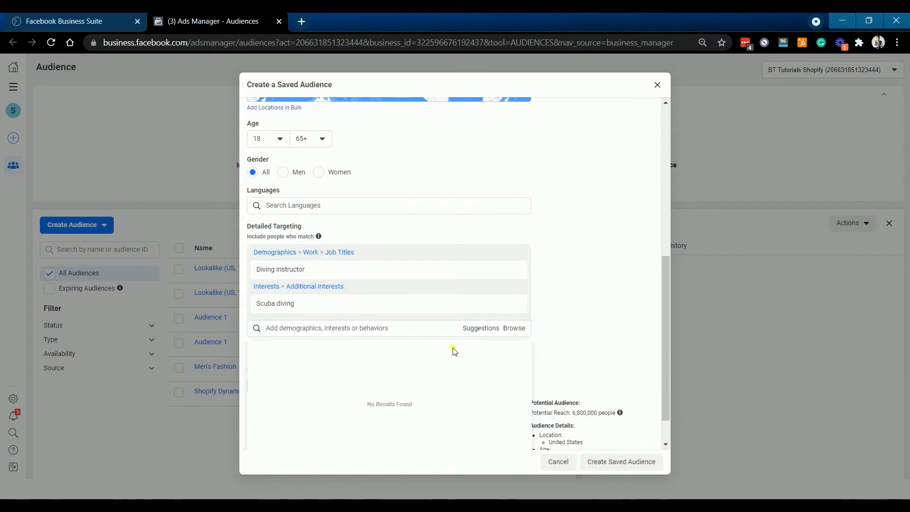
pyautogui.moveTo(571, 413); pyautogui.dragTo(601, 419)
pyautogui.scroll(-1, 601, 419)
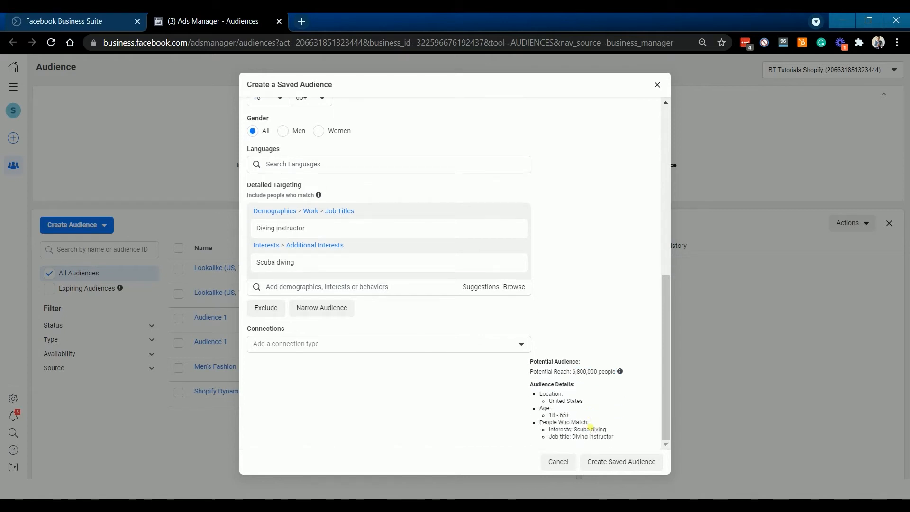
pyautogui.click(607, 462)
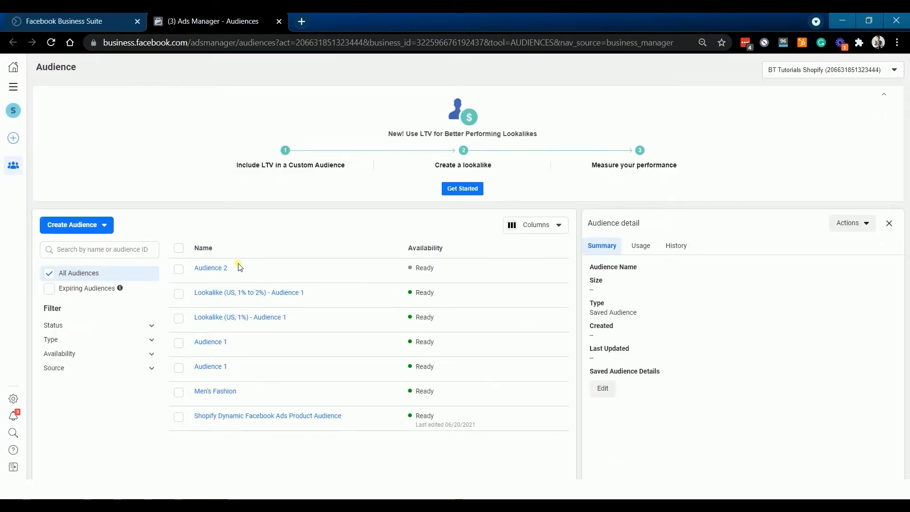
# - Switch from Audiences to the Ads Manager campaigns page and start a new campaign with the Conversions objective
pyautogui.moveTo(229, 275)
pyautogui.click(13, 87)
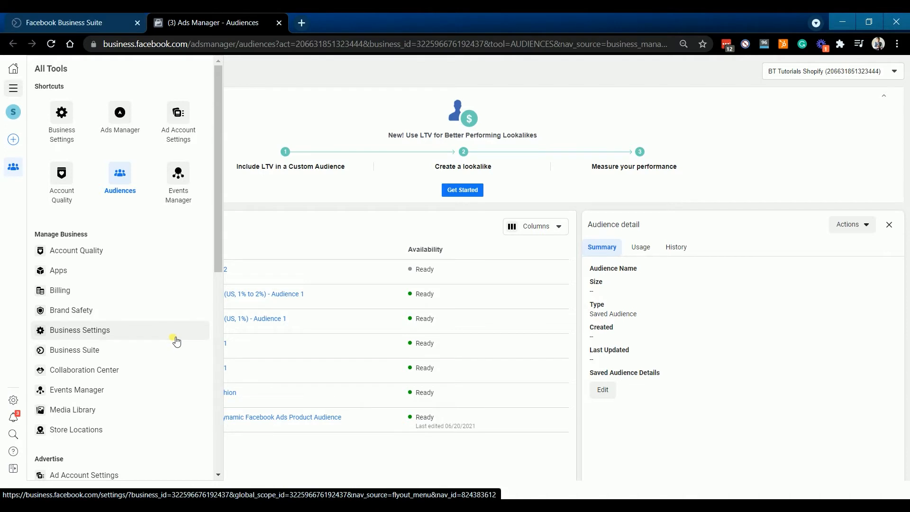
pyautogui.click(135, 123)
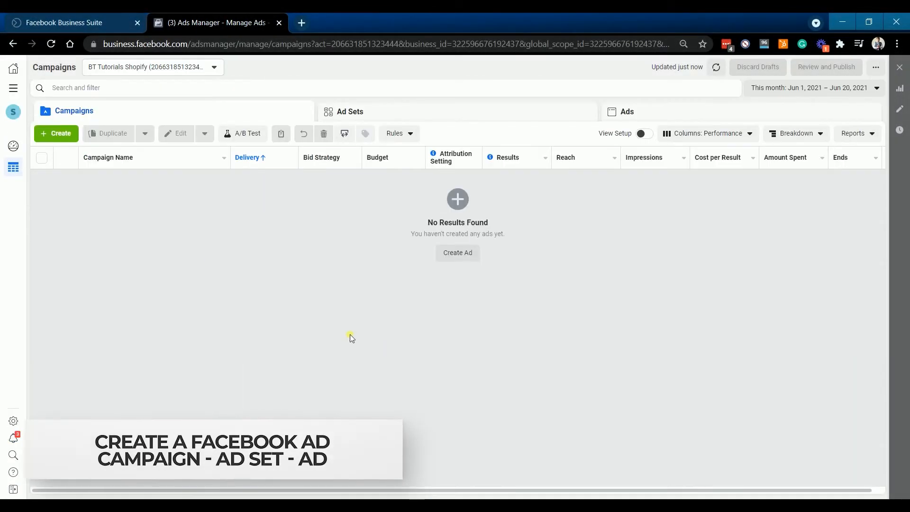
pyautogui.click(67, 135)
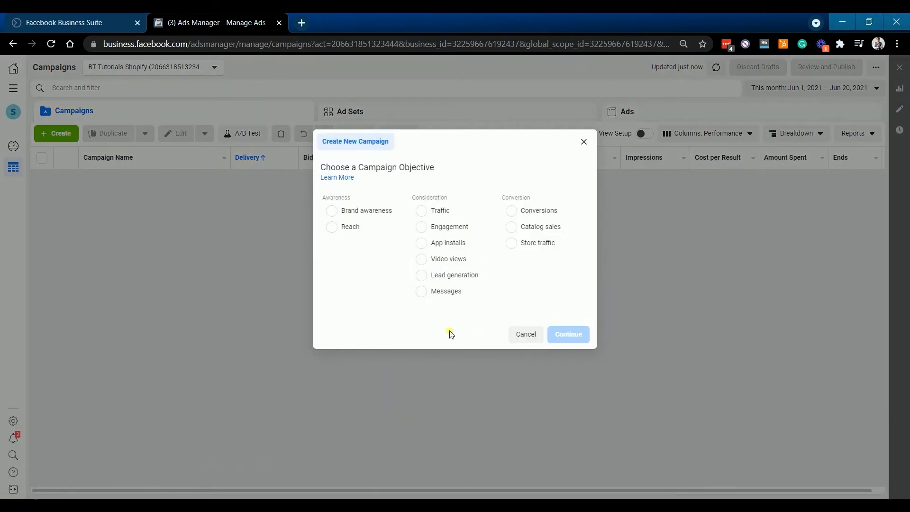
pyautogui.doubleClick(450, 331)
pyautogui.click(439, 340)
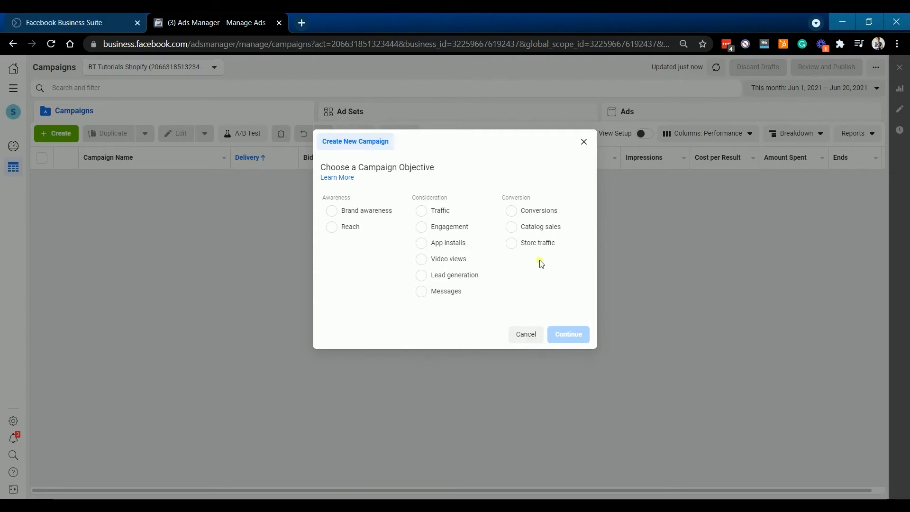
pyautogui.click(543, 214)
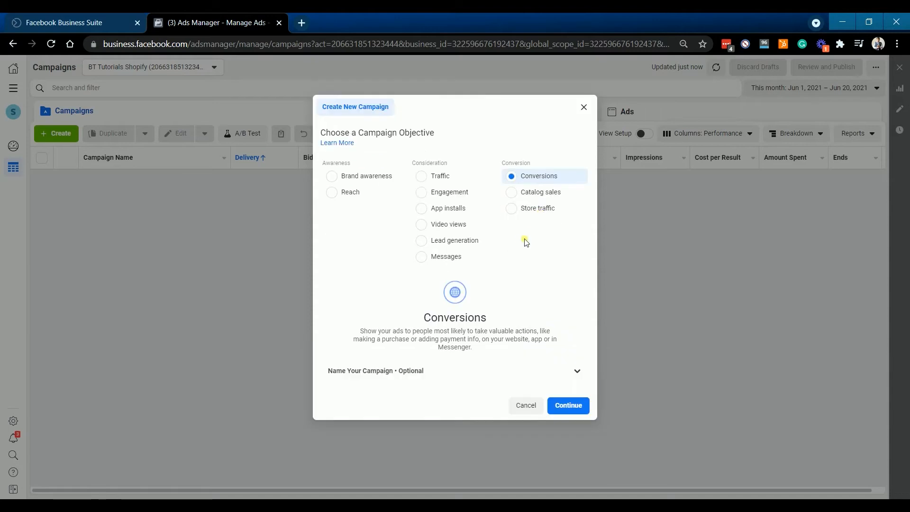
# - Name the campaign "07-2021 BTTutorials Conversion Campaign" and continue to its settings
pyautogui.click(480, 374)
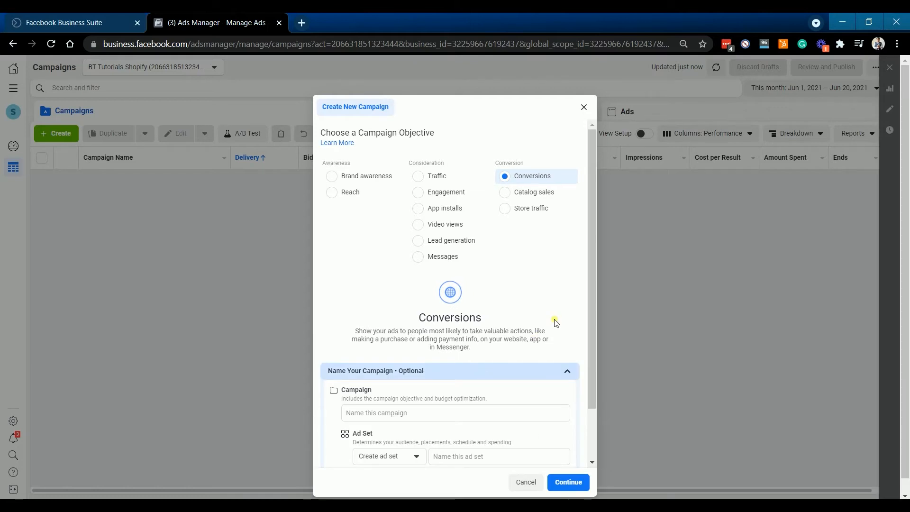
pyautogui.scroll(-2, 559, 297)
pyautogui.scroll(-1, 559, 295)
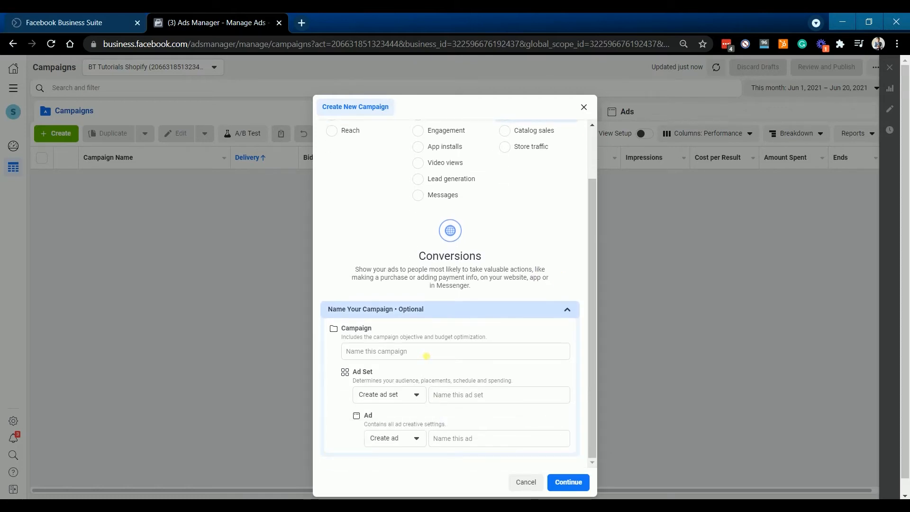
pyautogui.click(426, 356)
pyautogui.write('07-2021 CBTTutorials ')
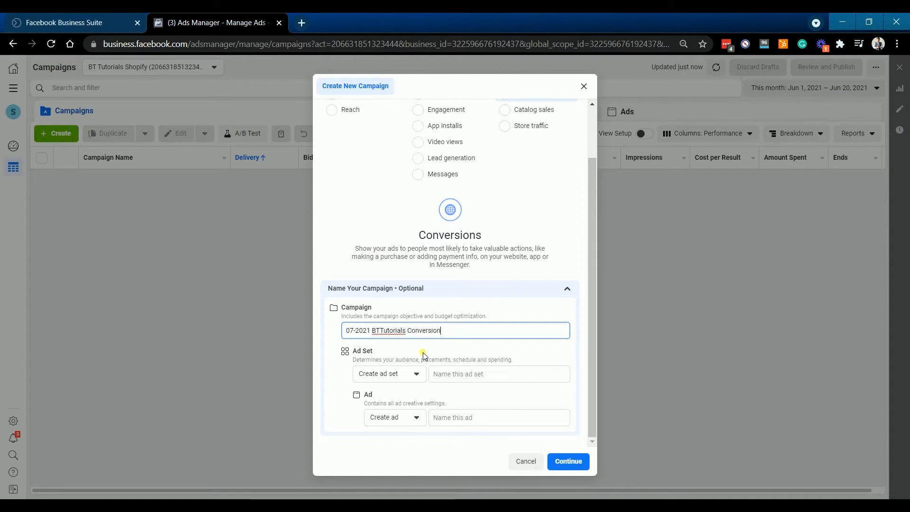
pyautogui.write('Conversion Campaign')
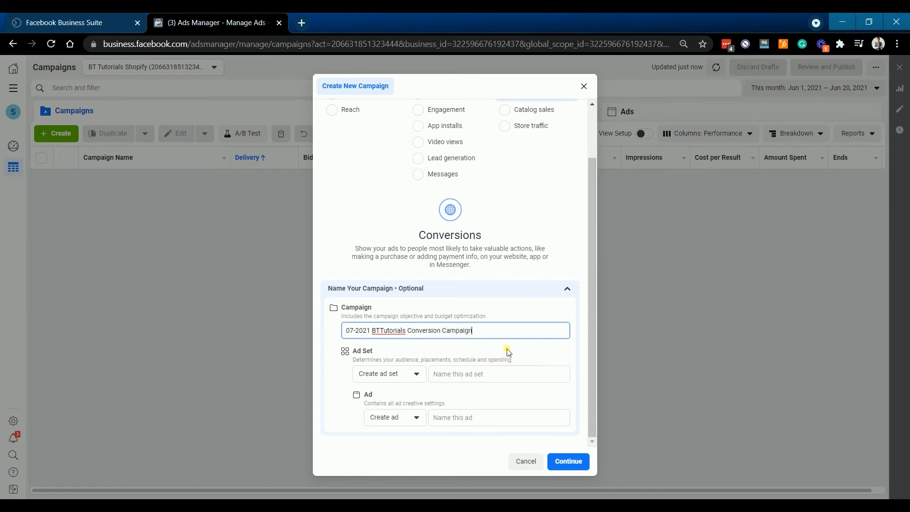
pyautogui.click(508, 352)
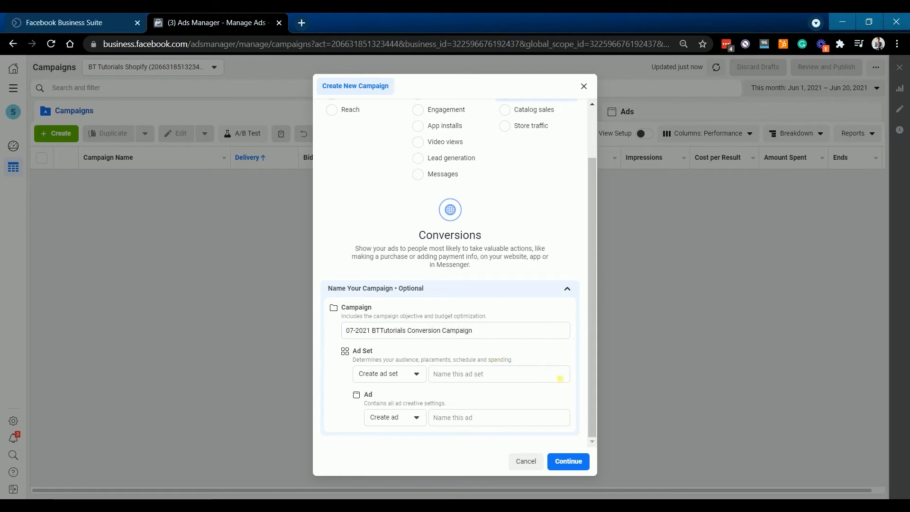
pyautogui.click(567, 459)
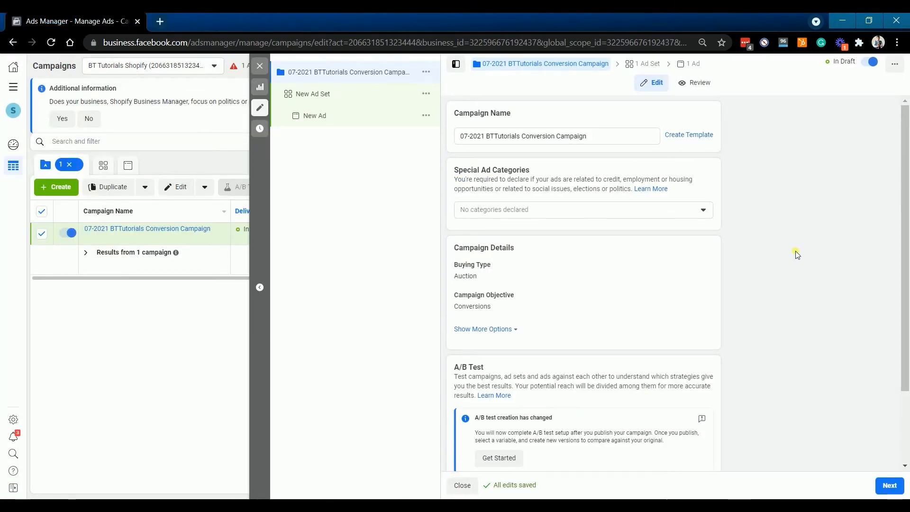
# - Turn on Campaign Budget Optimization for the campaign and proceed to the ad set settings
pyautogui.scroll(-2, 796, 253)
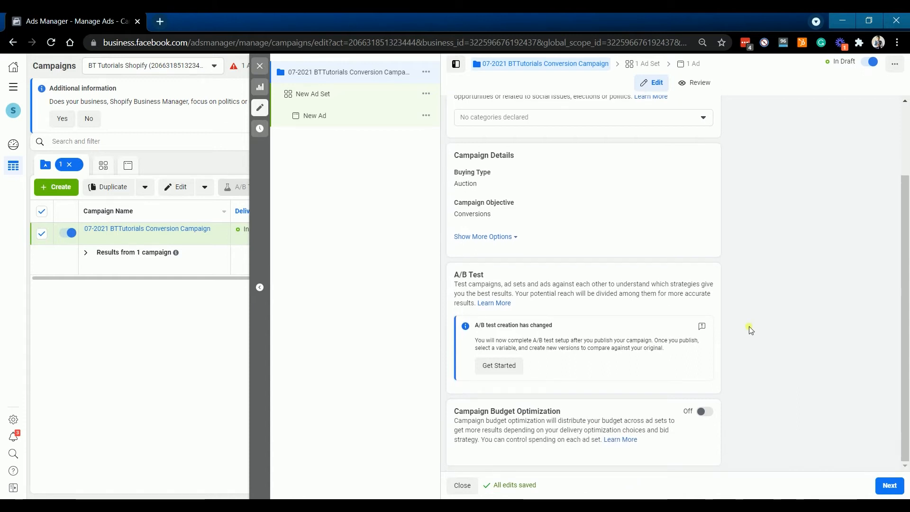
pyautogui.click(714, 413)
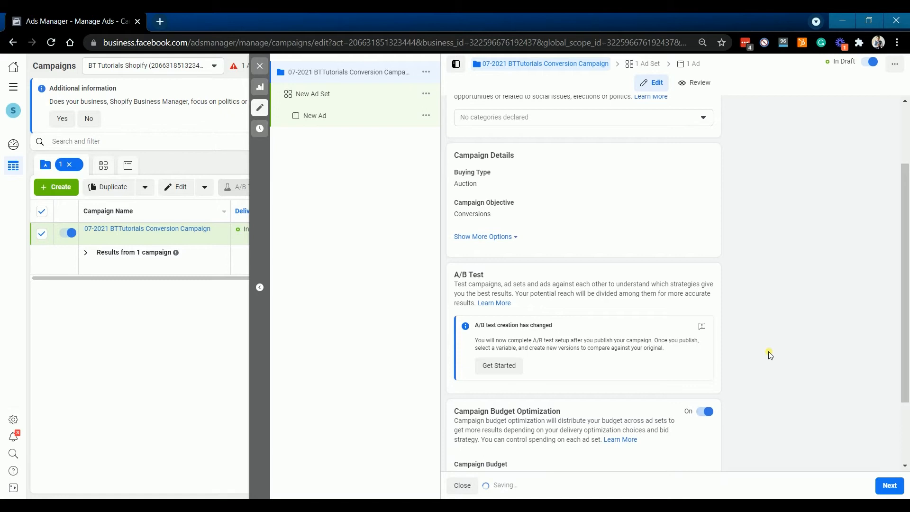
pyautogui.scroll(-2, 768, 351)
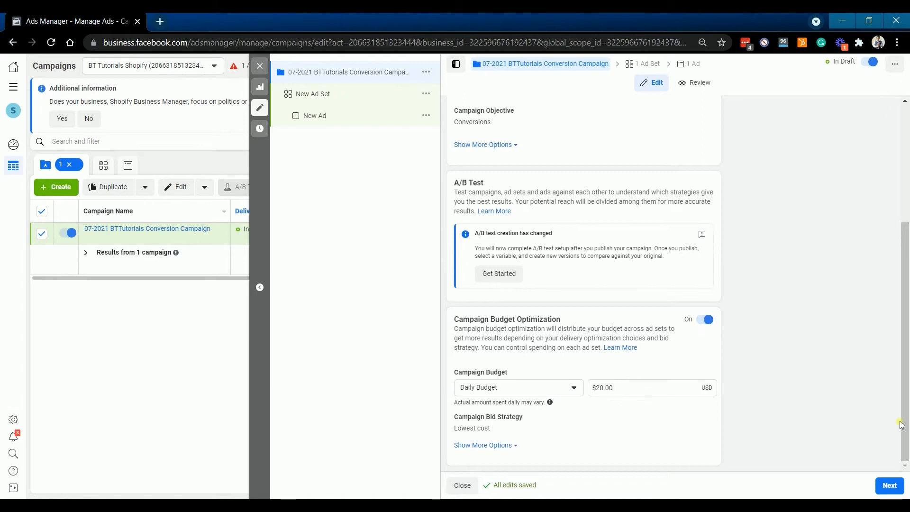
pyautogui.click(893, 488)
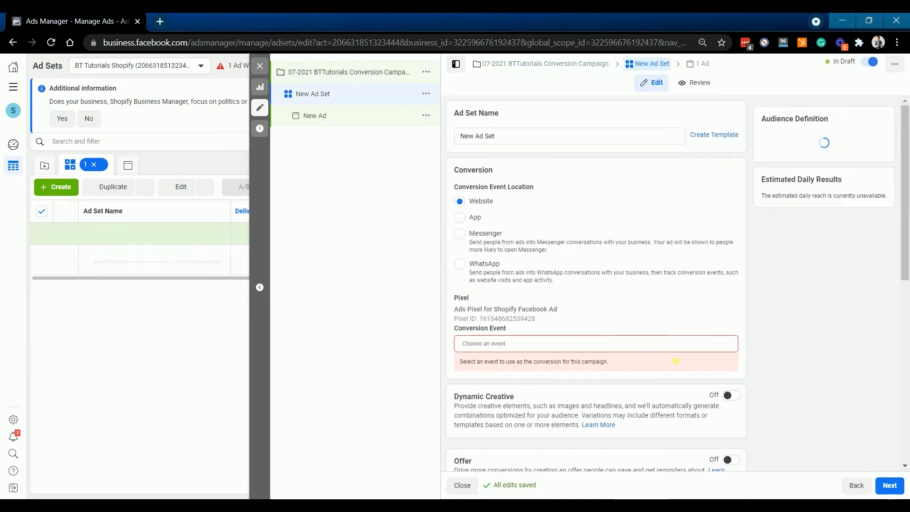
# - Rename the ad set as "7-2021 Audience 1 Conversion Campaign"
pyautogui.click(467, 137)
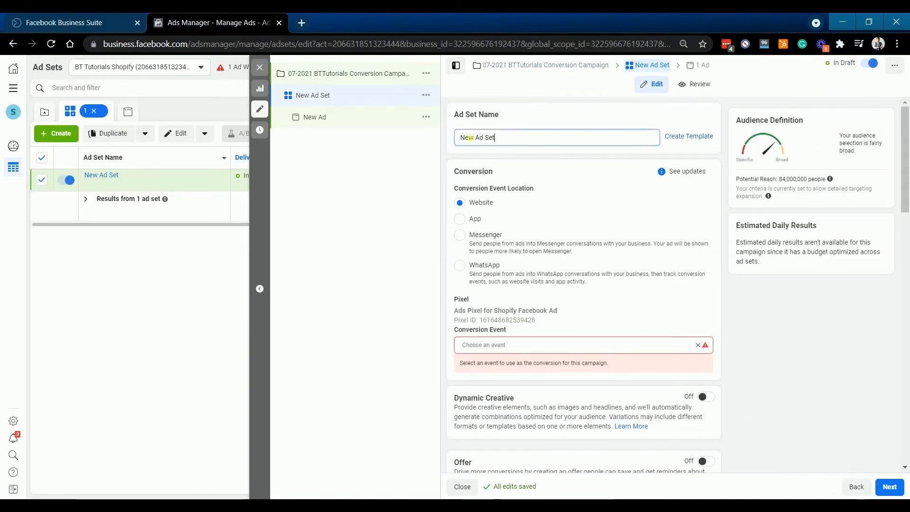
pyautogui.hotkey('ctrl', 'a')
pyautogui.press('BackSpace')
pyautogui.write('7')
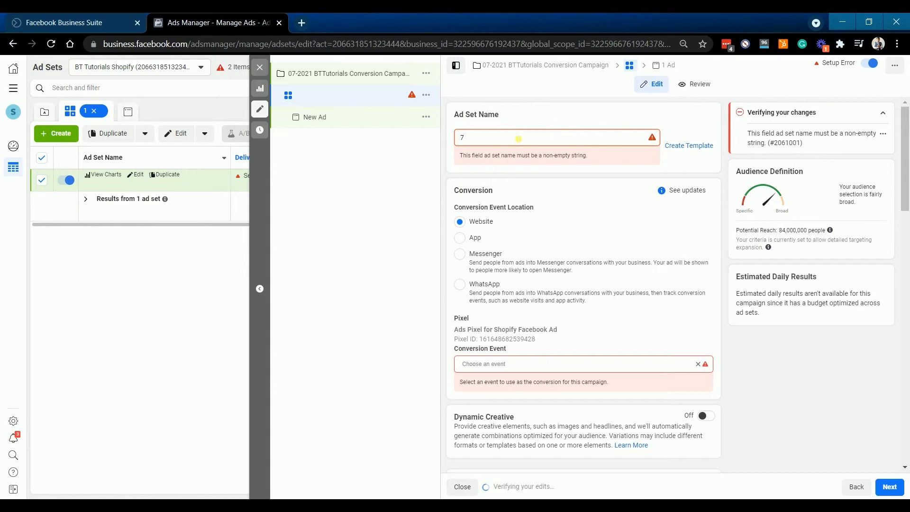
pyautogui.write('-2021 A')
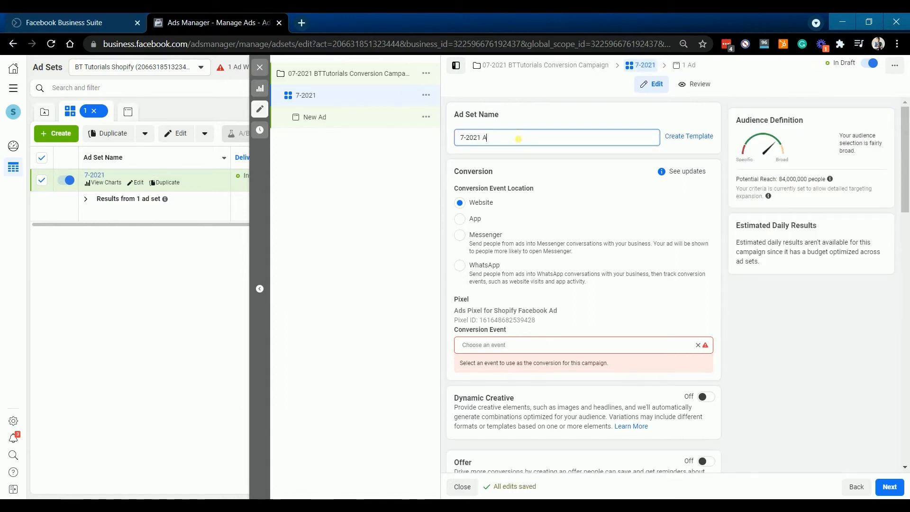
pyautogui.write('udience')
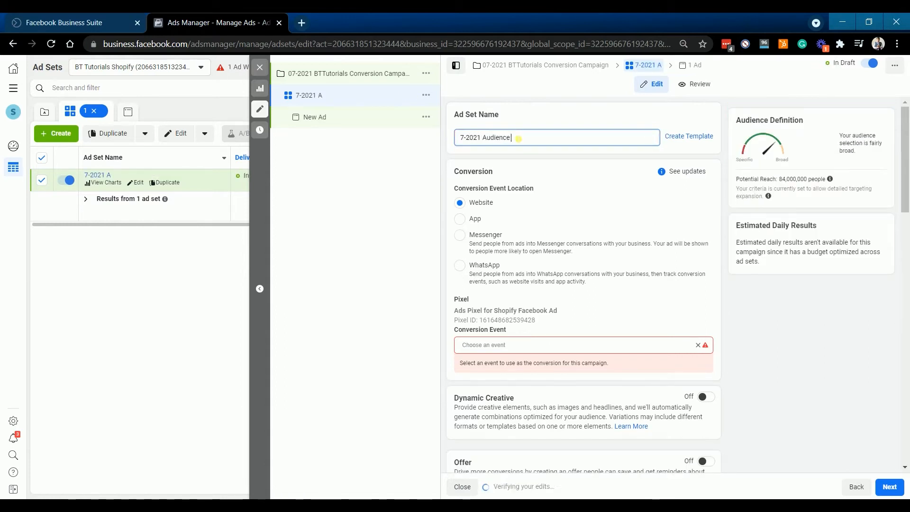
pyautogui.write(' 1 Conversion Campaign')
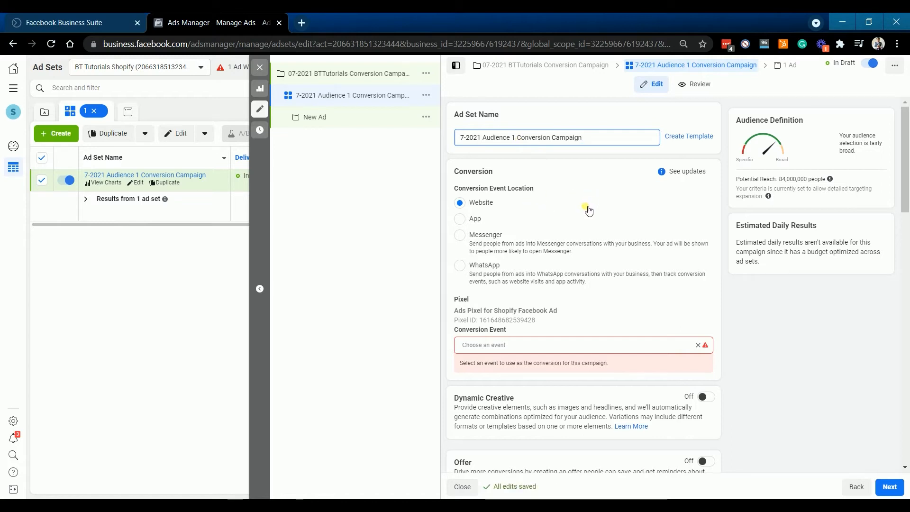
pyautogui.press('Tab')
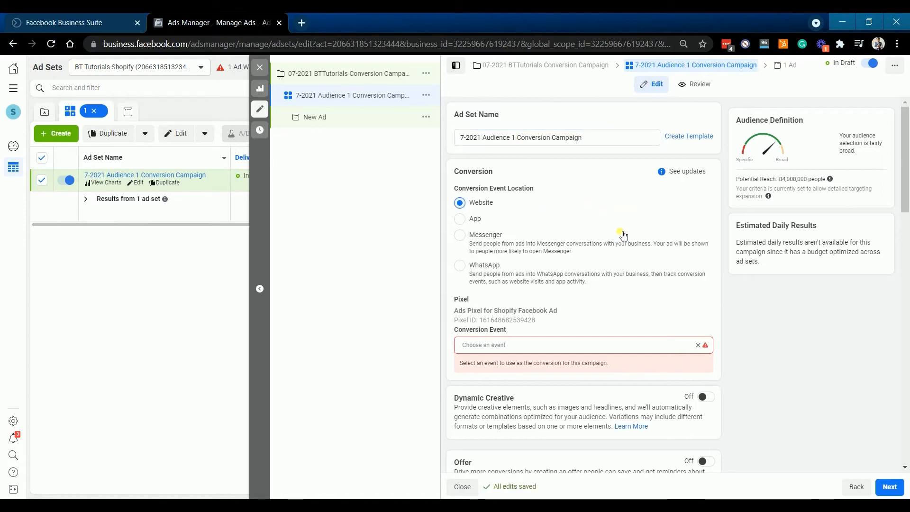
# - Review the available conversion events and choose "Add to Cart" as the ad set's conversion event
pyautogui.click(576, 346)
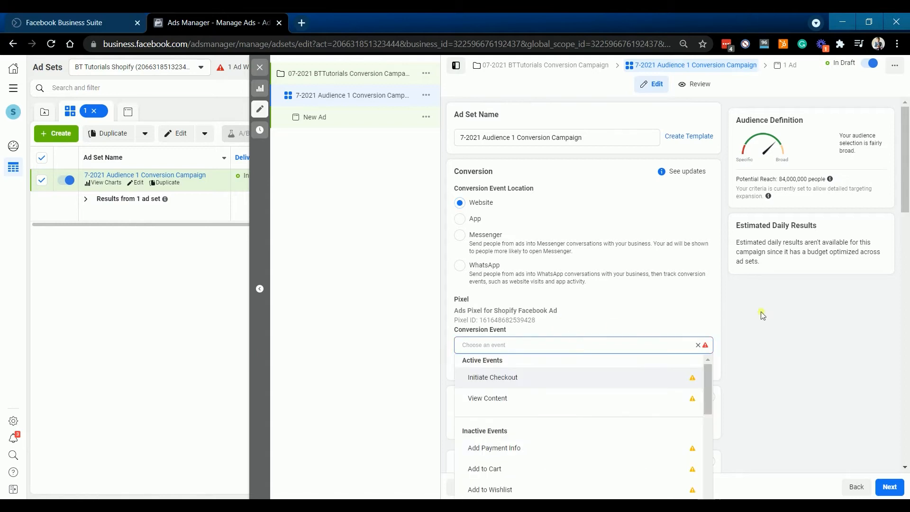
pyautogui.scroll(-3, 776, 316)
pyautogui.scroll(2, 776, 316)
pyautogui.click(779, 317)
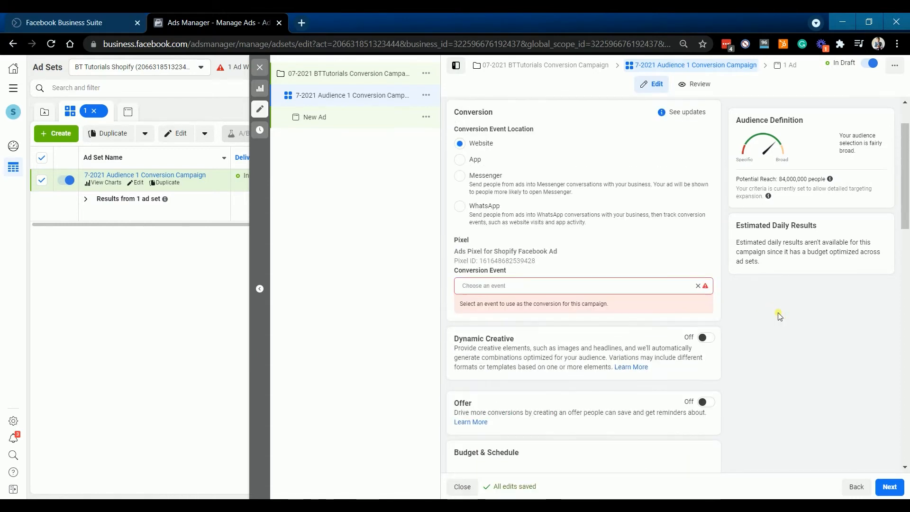
pyautogui.scroll(-1, 767, 310)
pyautogui.click(619, 229)
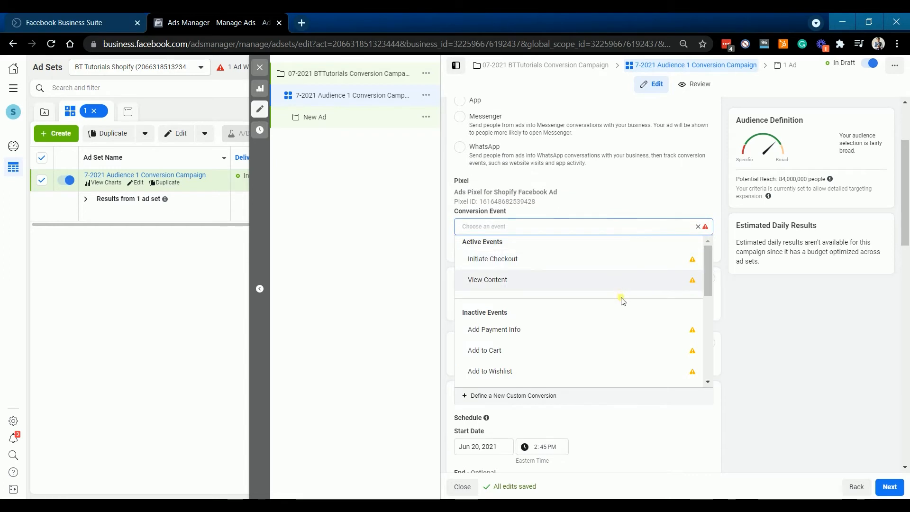
pyautogui.scroll(-3, 595, 351)
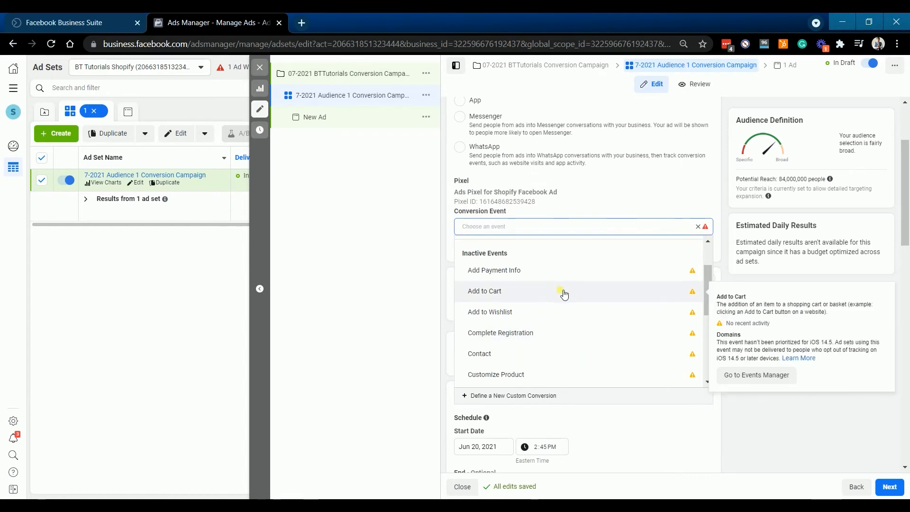
pyautogui.scroll(-3, 565, 294)
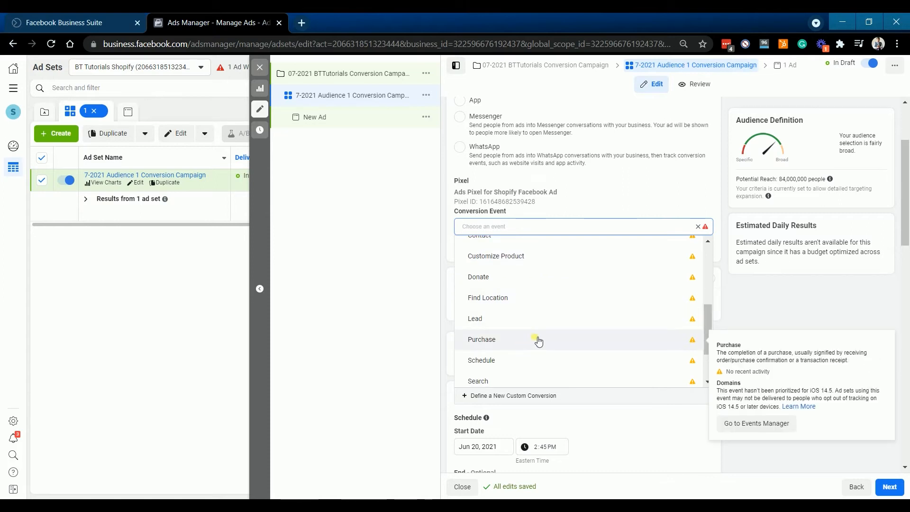
pyautogui.scroll(3, 561, 345)
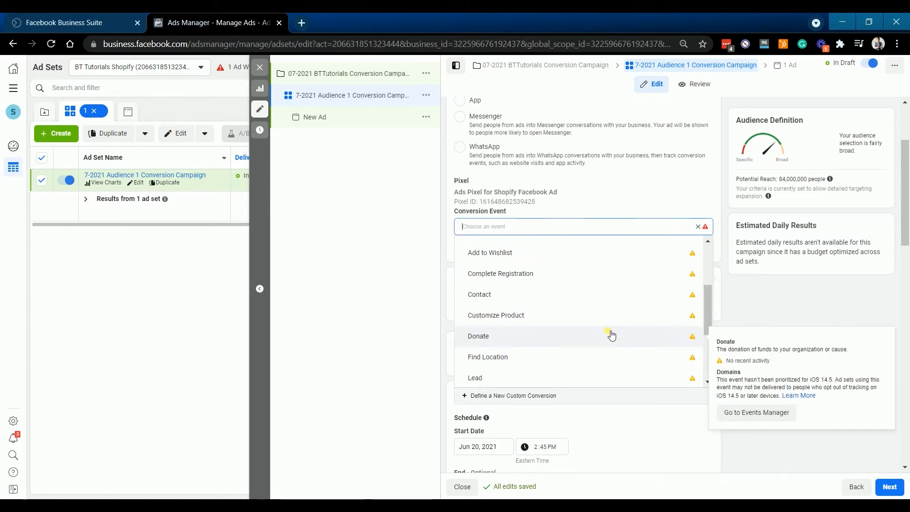
pyautogui.scroll(3, 609, 333)
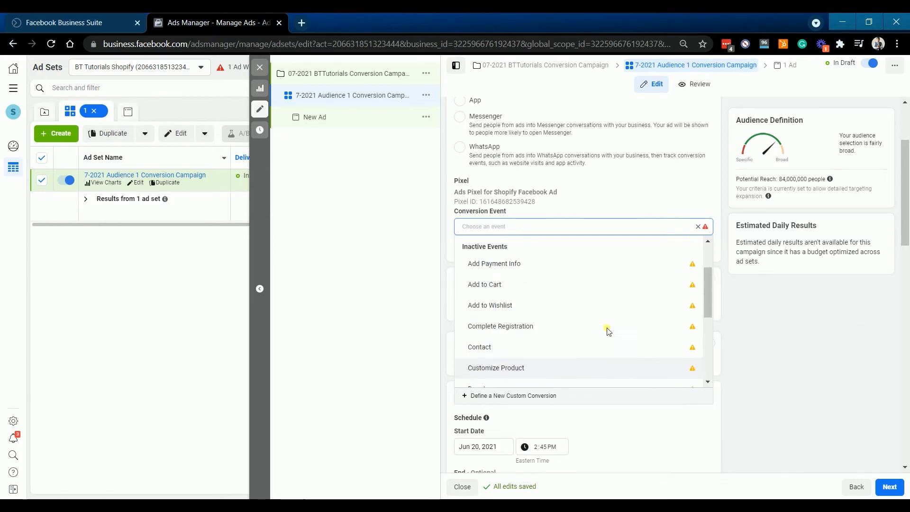
pyautogui.click(565, 294)
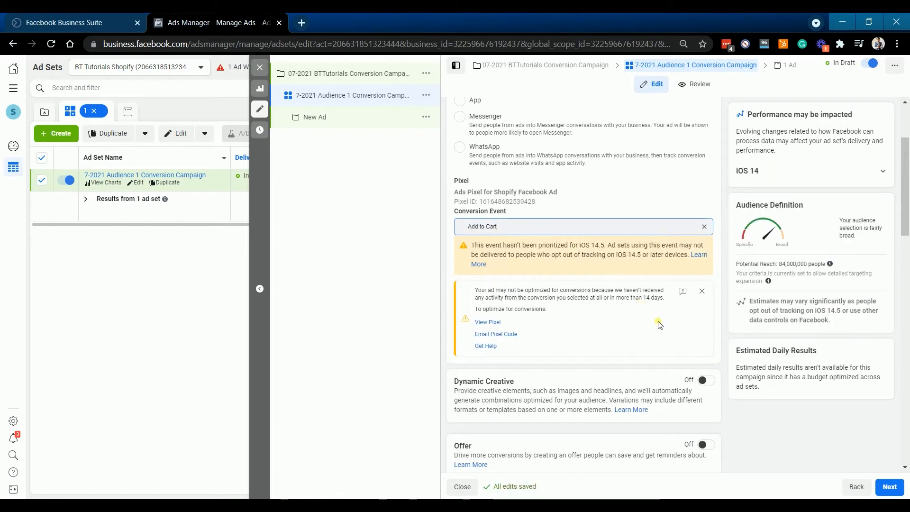
pyautogui.scroll(-3, 660, 325)
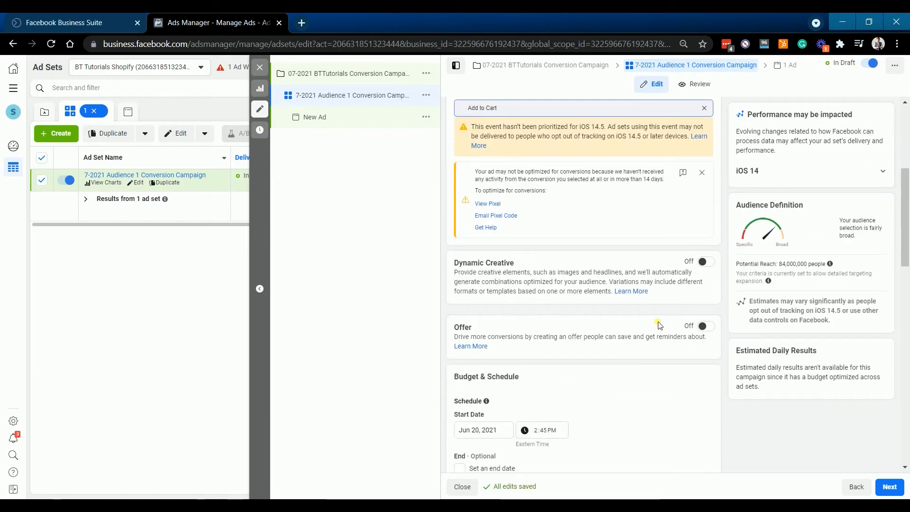
# - Schedule the ad set to start on Jul 2, 2021 and end on Jul 16, 2021
pyautogui.scroll(1, 752, 445)
pyautogui.scroll(-3, 745, 423)
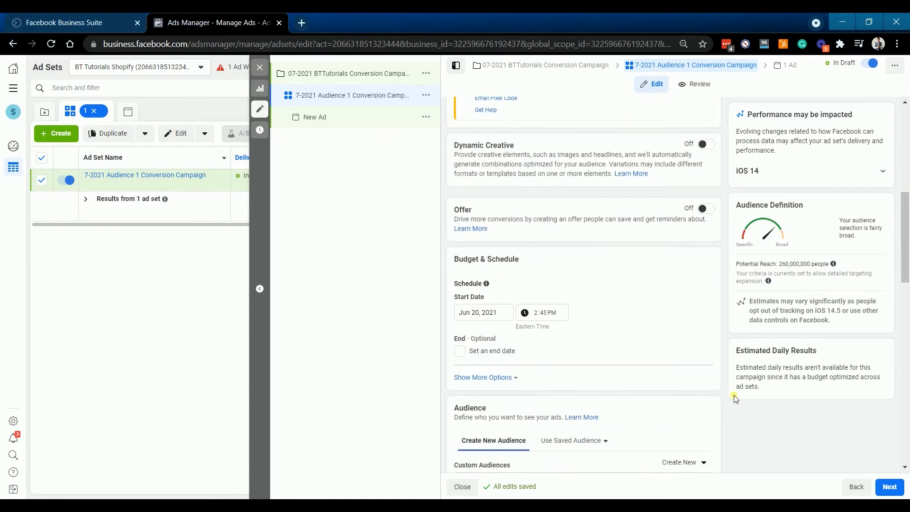
pyautogui.scroll(-4, 734, 395)
pyautogui.scroll(4, 733, 394)
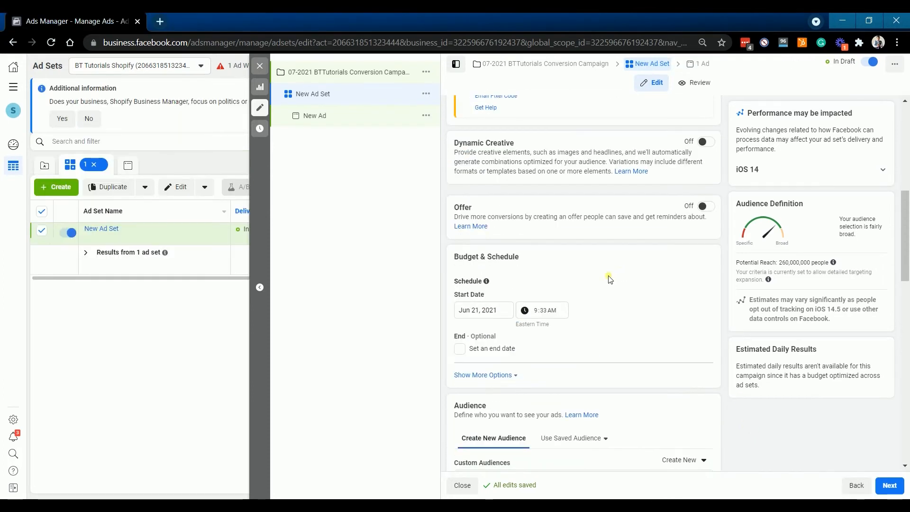
pyautogui.click(477, 310)
pyautogui.click(558, 331)
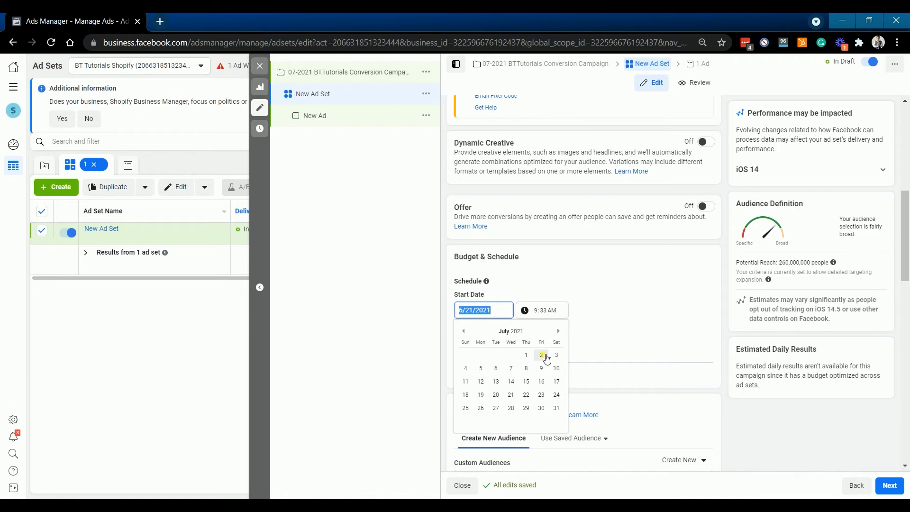
pyautogui.click(541, 355)
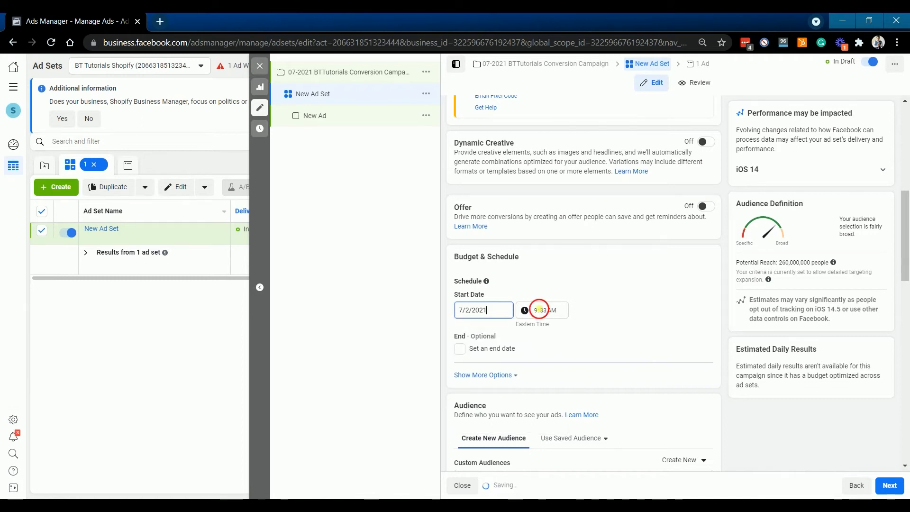
pyautogui.click(490, 350)
pyautogui.scroll(-1, 615, 362)
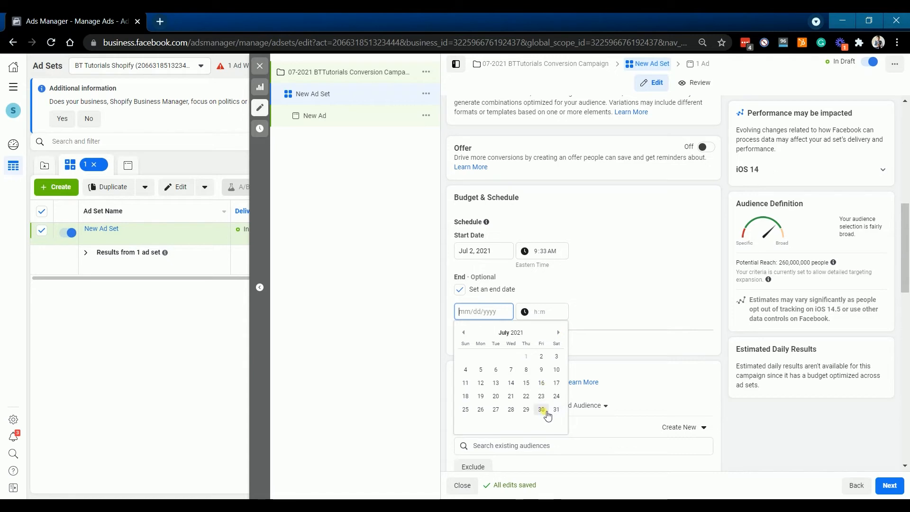
pyautogui.click(541, 383)
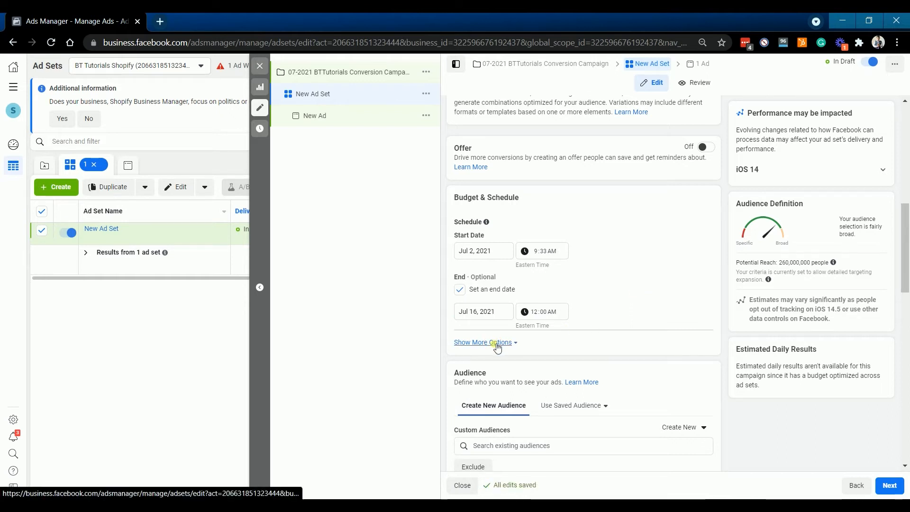
# - Try ad set spend limits with a daily minimum of $7 and a daily maximum of $15, and turn the limits back off
pyautogui.click(497, 340)
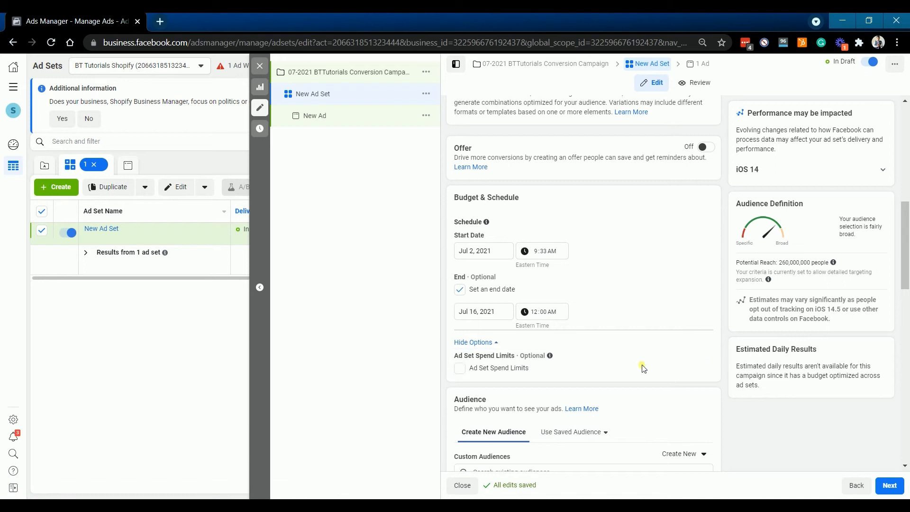
pyautogui.click(484, 371)
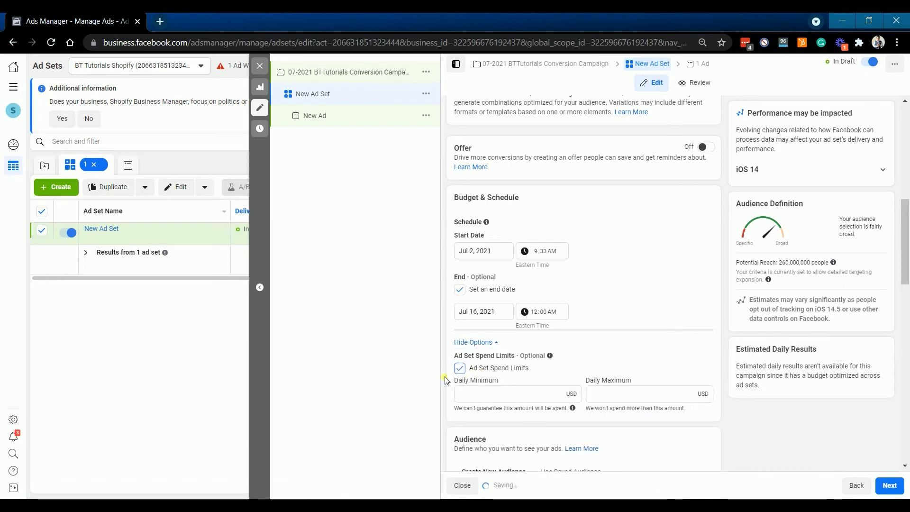
pyautogui.scroll(-1, 611, 365)
pyautogui.click(529, 341)
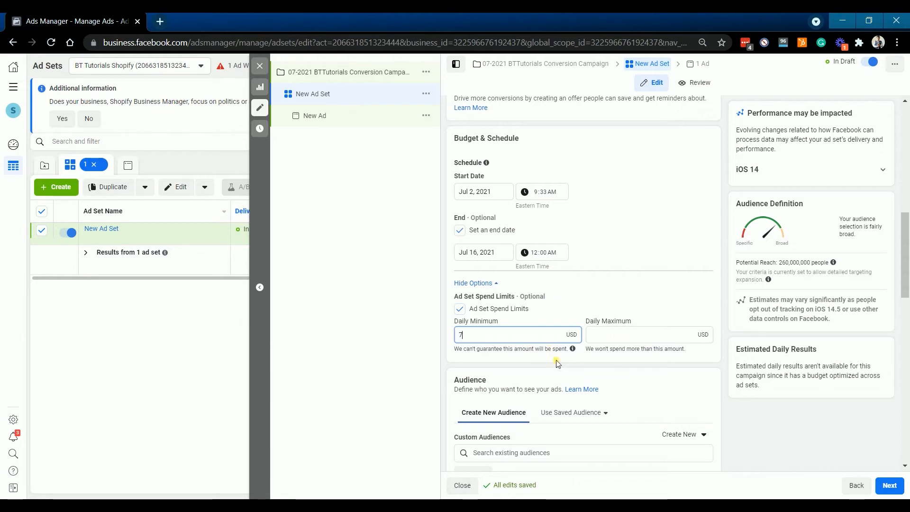
pyautogui.write('7')
pyautogui.click(383, 352)
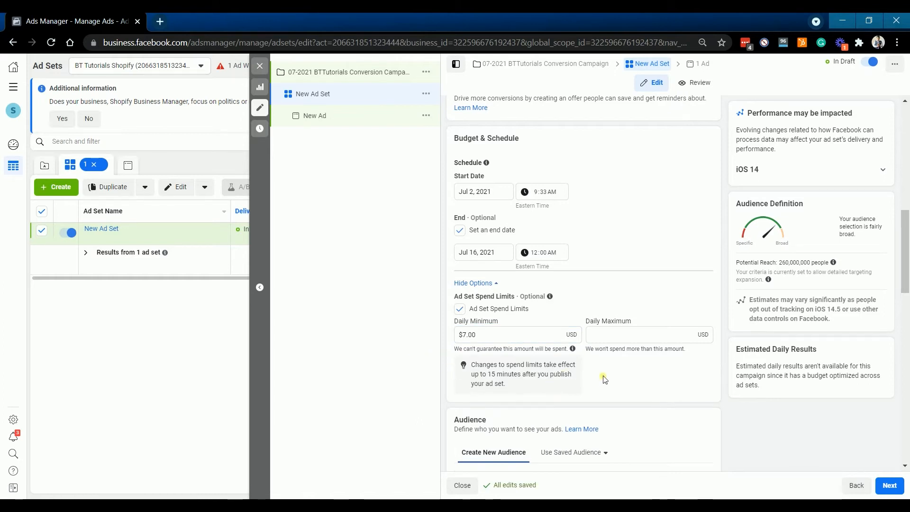
pyautogui.click(676, 337)
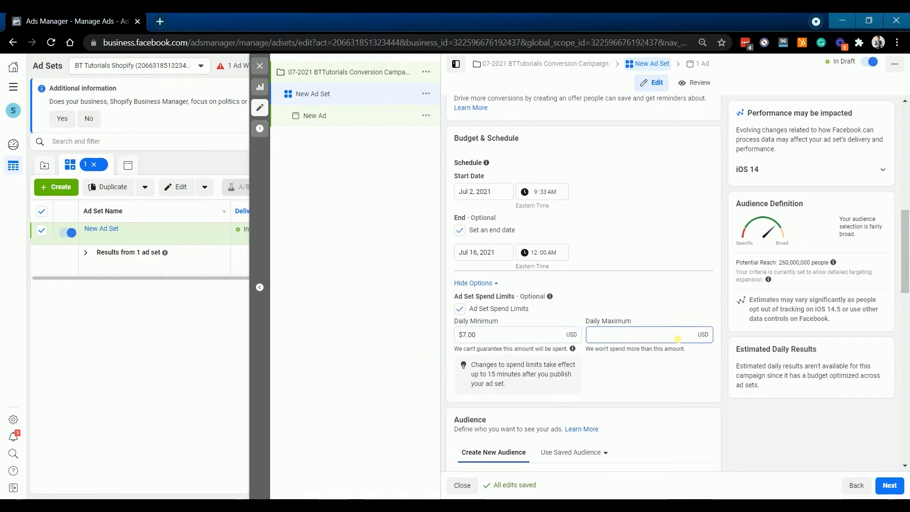
pyautogui.write('15')
pyautogui.click(656, 379)
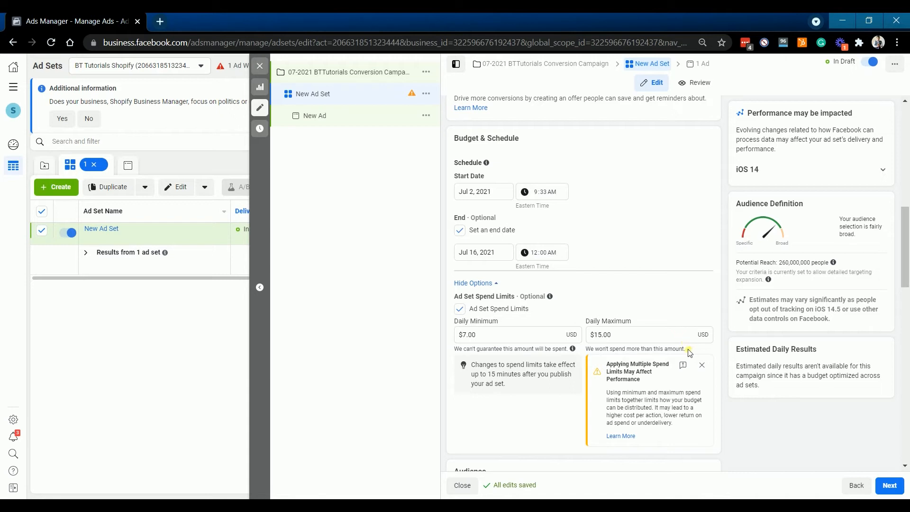
pyautogui.click(460, 310)
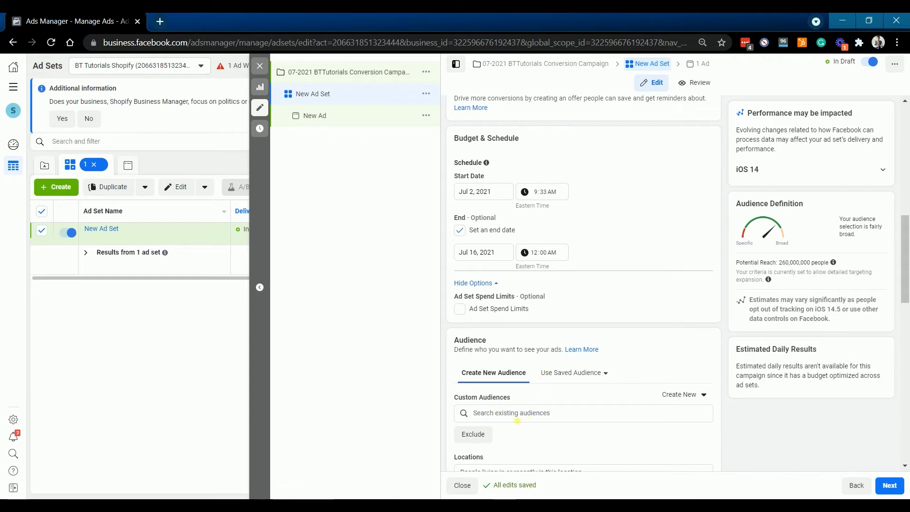
# - Add the page engagement audience "Audience 1" as the ad set's custom audience
pyautogui.click(508, 416)
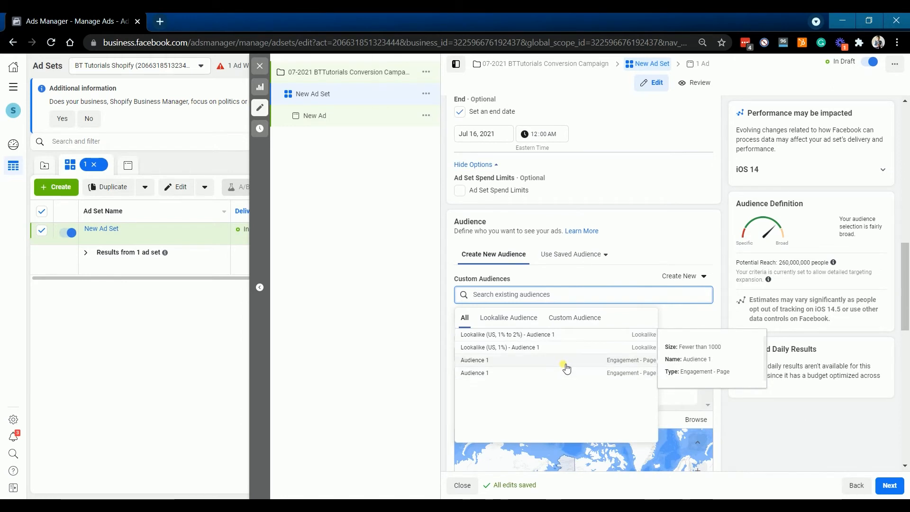
pyautogui.click(567, 367)
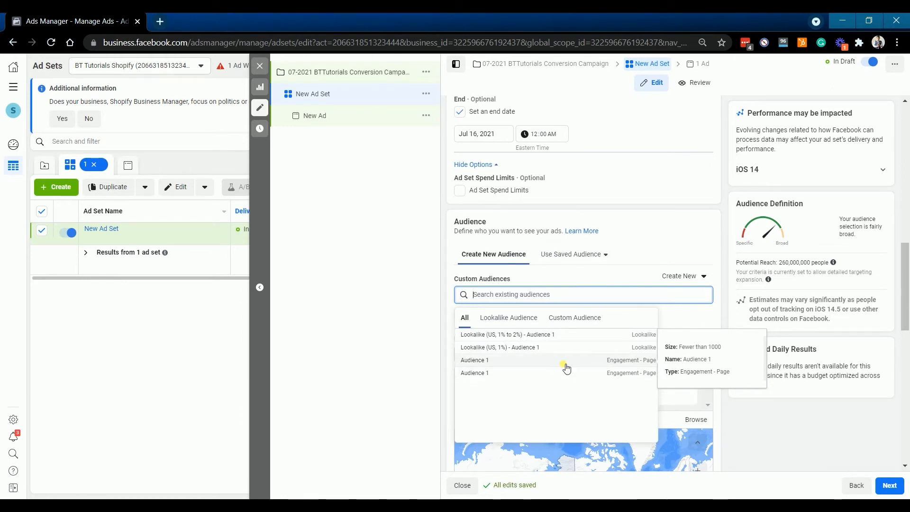
pyautogui.click(406, 402)
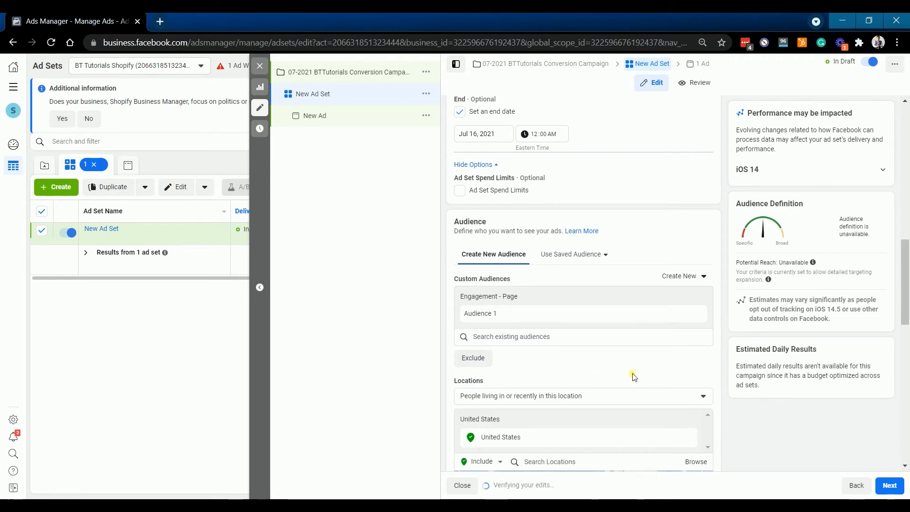
# - Try Manual Placements with all Stories placements excluded, and return to Automatic Placements
pyautogui.scroll(-1, 634, 377)
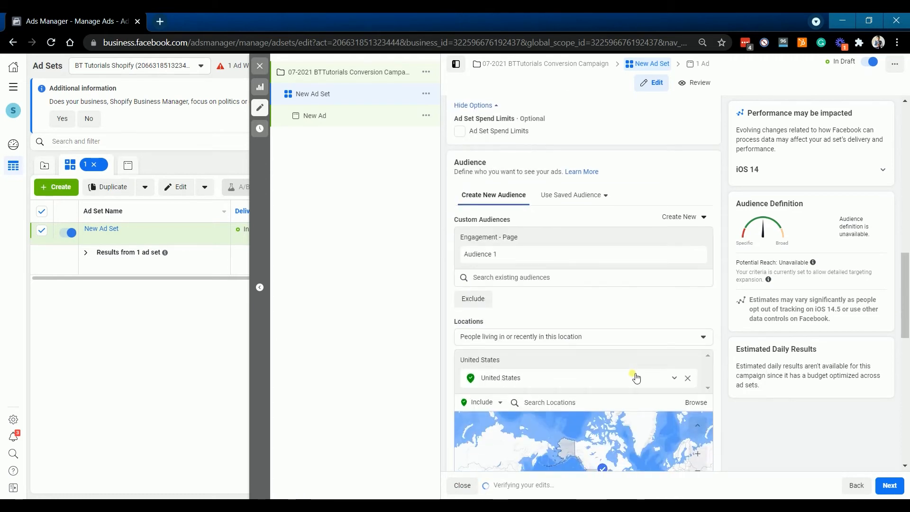
pyautogui.scroll(-2, 634, 377)
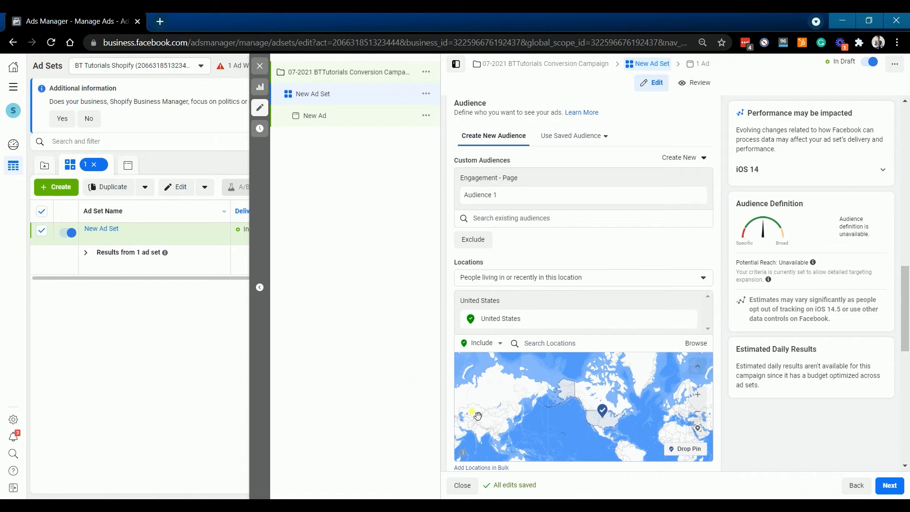
pyautogui.scroll(-6, 761, 422)
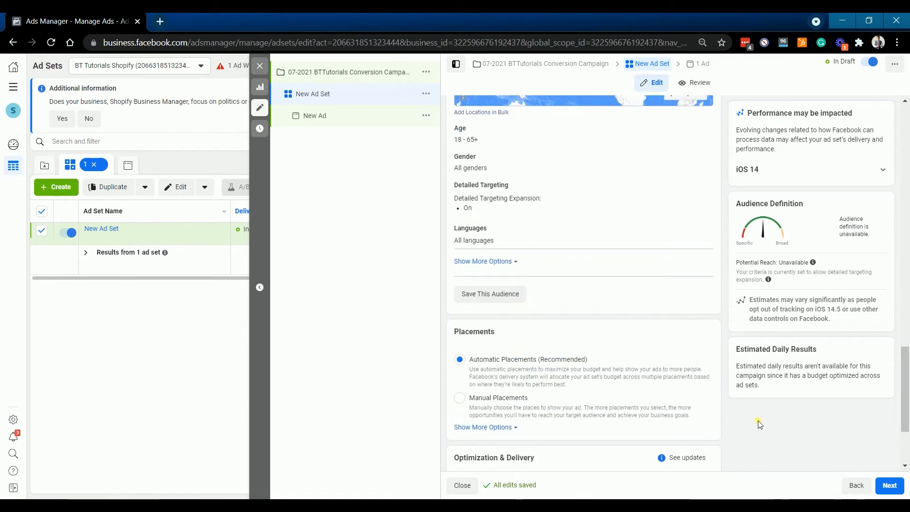
pyautogui.scroll(1, 761, 425)
pyautogui.click(743, 443)
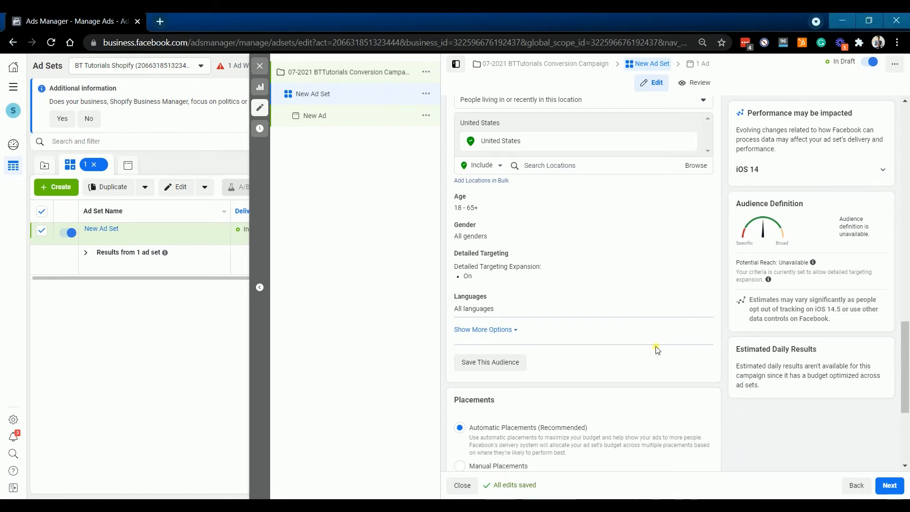
pyautogui.scroll(-3, 656, 350)
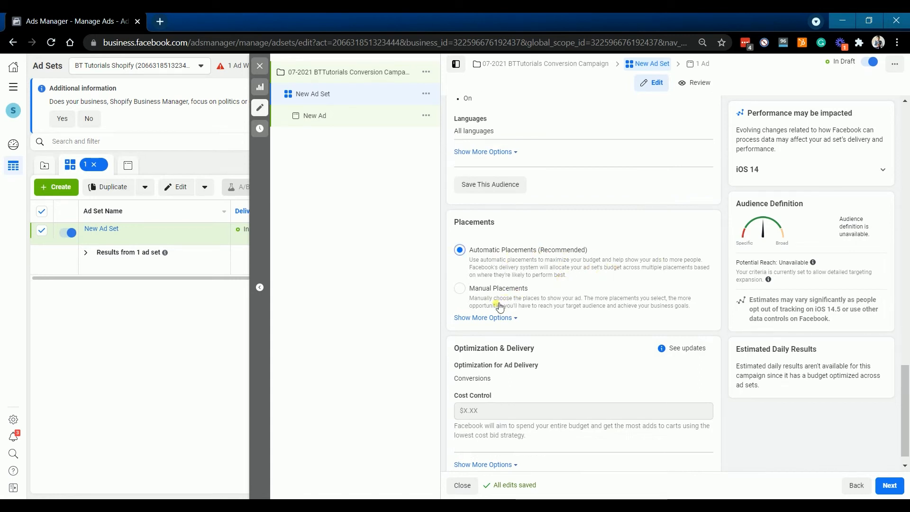
pyautogui.moveTo(489, 288); pyautogui.dragTo(492, 288)
pyautogui.click(465, 294)
pyautogui.scroll(-5, 621, 332)
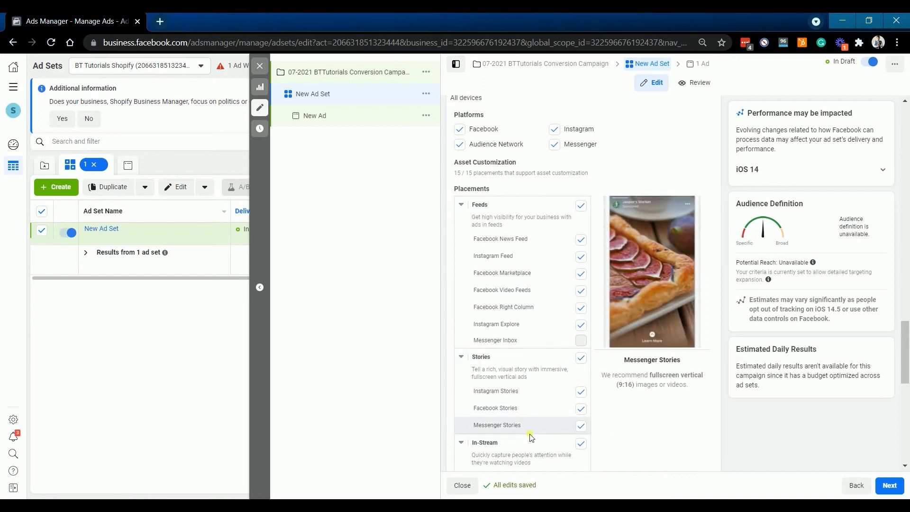
pyautogui.click(582, 444)
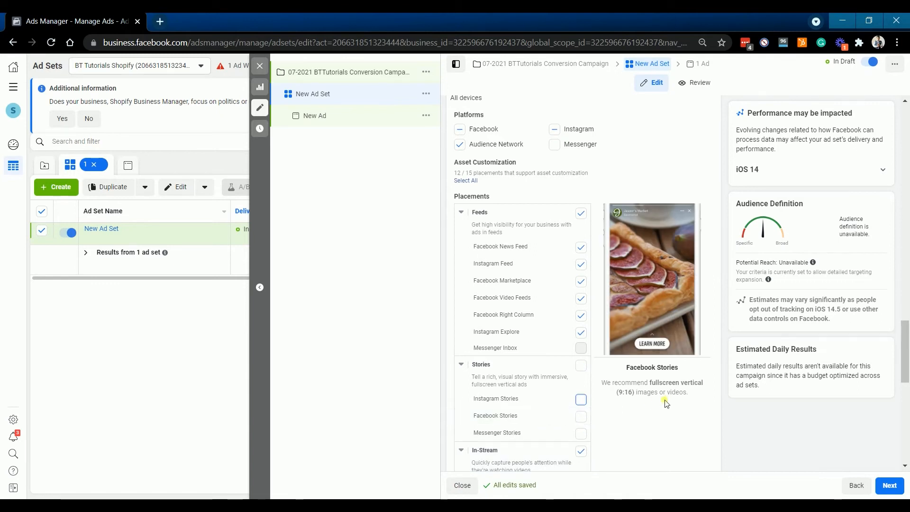
pyautogui.scroll(1, 665, 399)
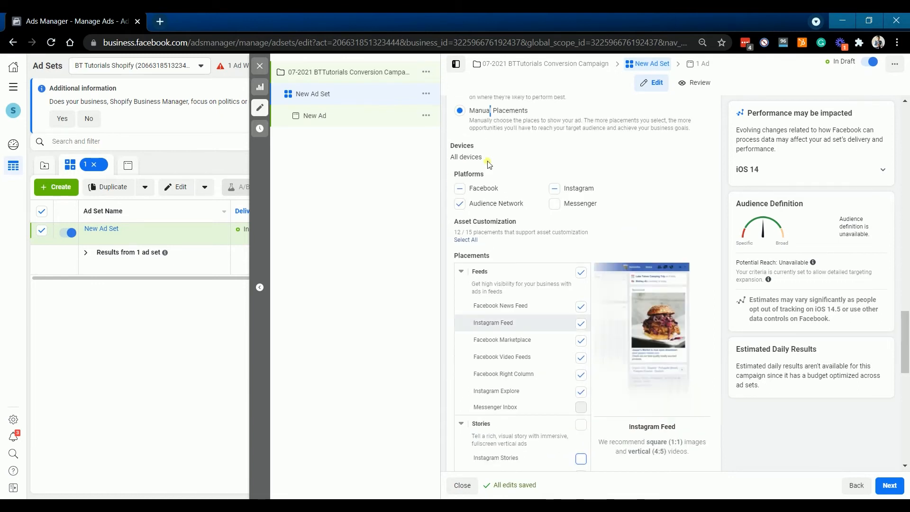
pyautogui.scroll(1, 571, 236)
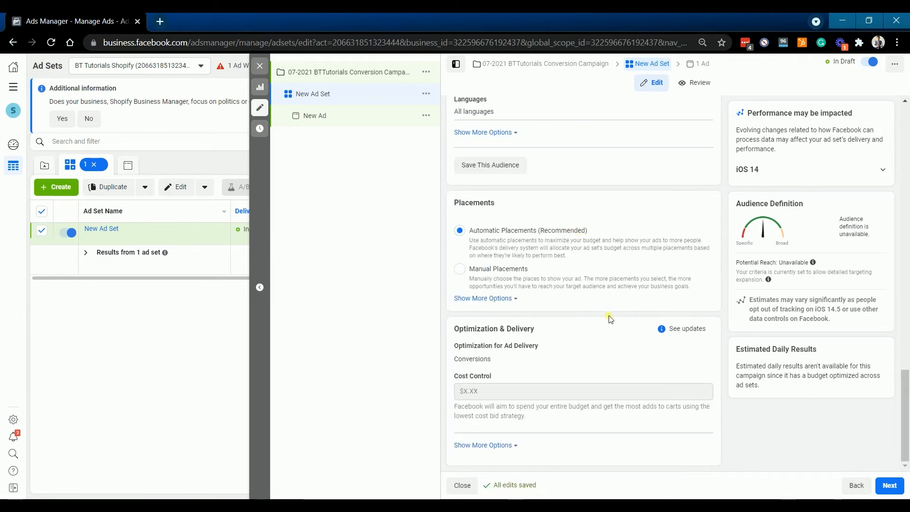
# - Proceed to the ad settings and rename the ad as "Ad 1"
pyautogui.click(888, 486)
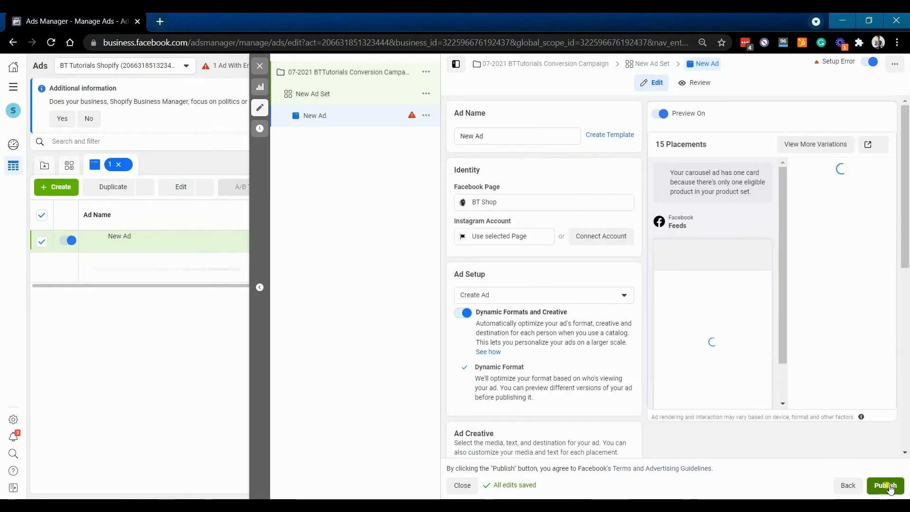
pyautogui.click(886, 486)
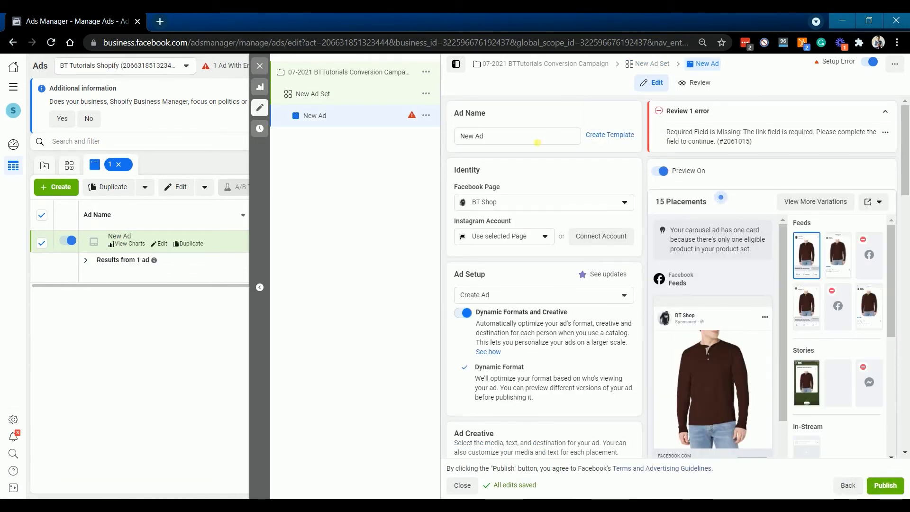
pyautogui.tripleClick(537, 142)
pyautogui.write('Ad 1')
# - Check which Facebook Pages and Instagram accounts can be chosen as the ad's identity
pyautogui.click(594, 200)
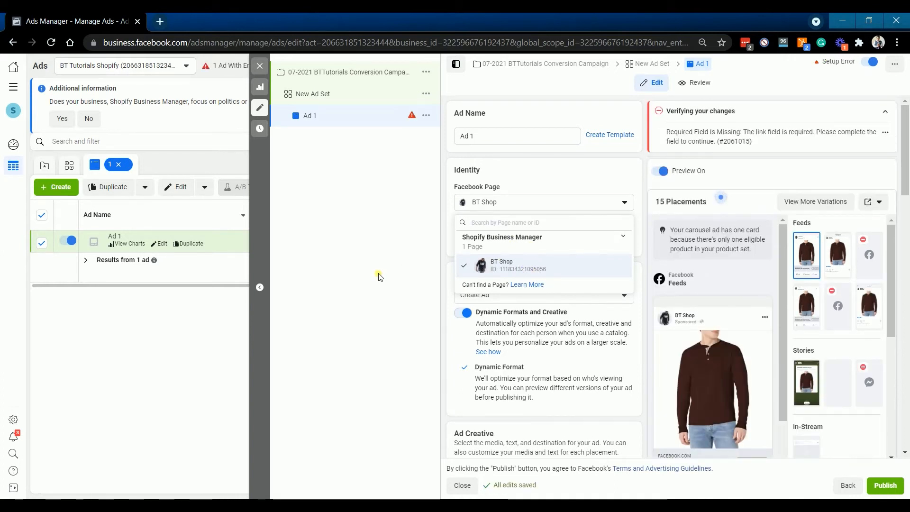
pyautogui.click(378, 276)
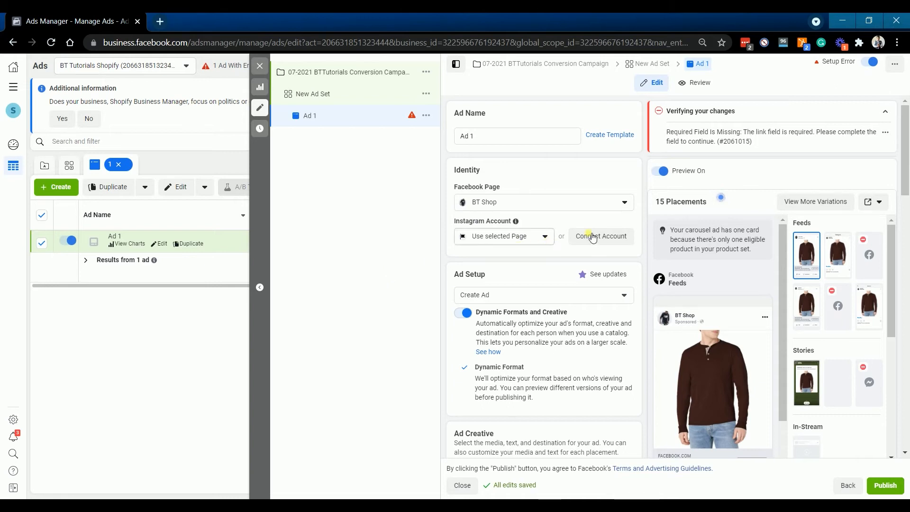
pyautogui.click(544, 240)
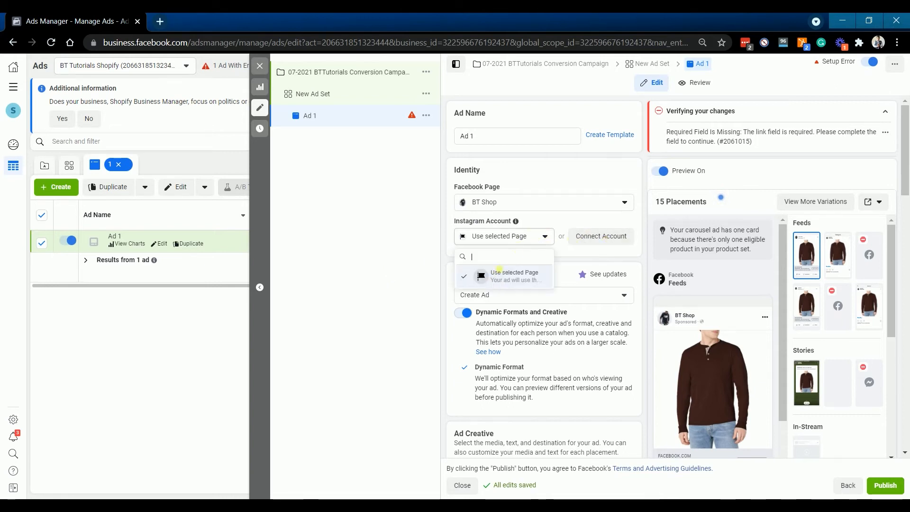
pyautogui.click(389, 287)
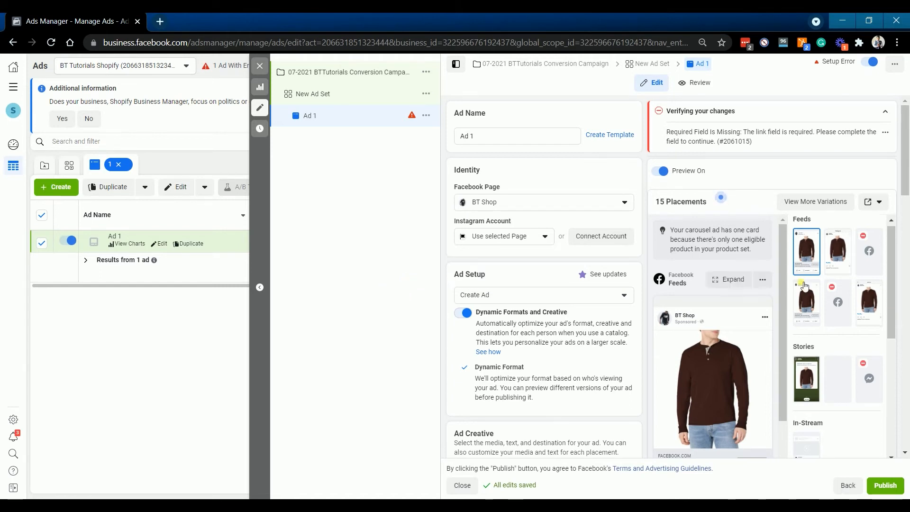
# - Check which catalogs and product sets are available as the ad's media source, keeping Shopify Product Catalog and its auto-created product set
pyautogui.scroll(-3, 626, 265)
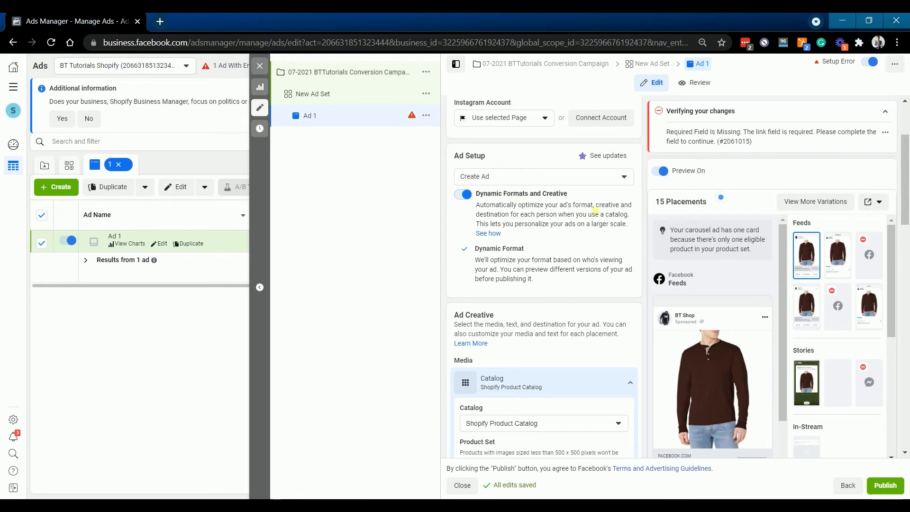
pyautogui.scroll(-3, 559, 244)
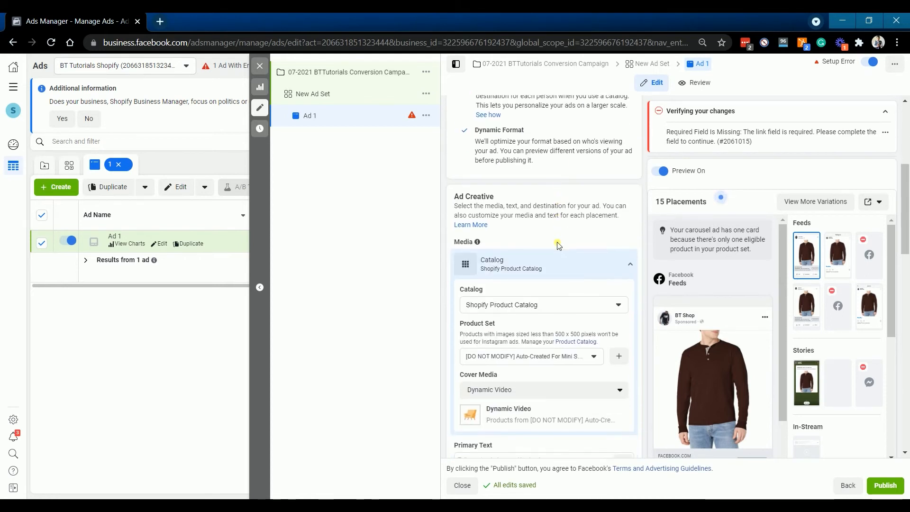
pyautogui.scroll(-2, 559, 244)
pyautogui.scroll(-2, 556, 255)
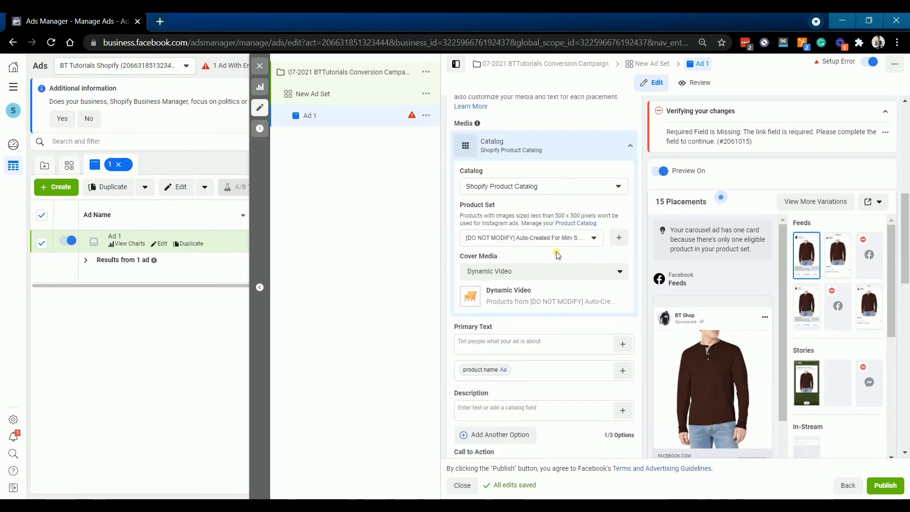
pyautogui.click(552, 186)
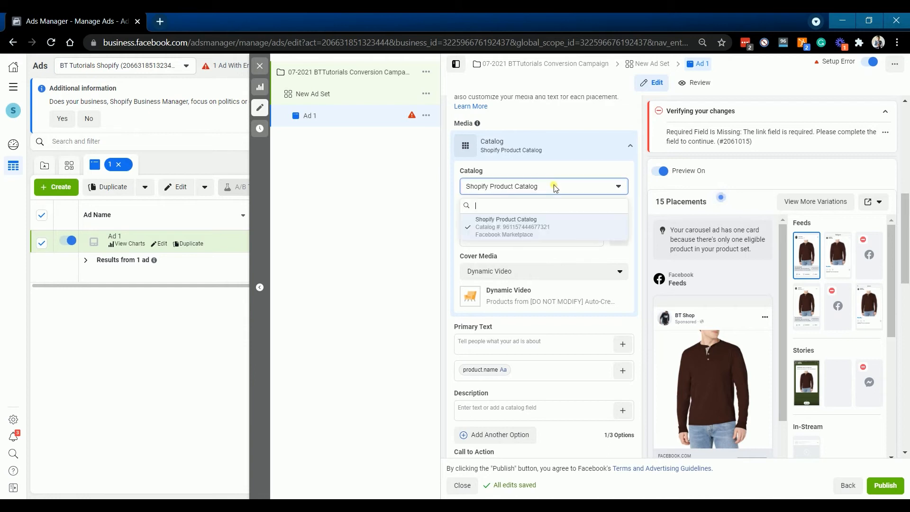
pyautogui.click(614, 188)
pyautogui.click(595, 238)
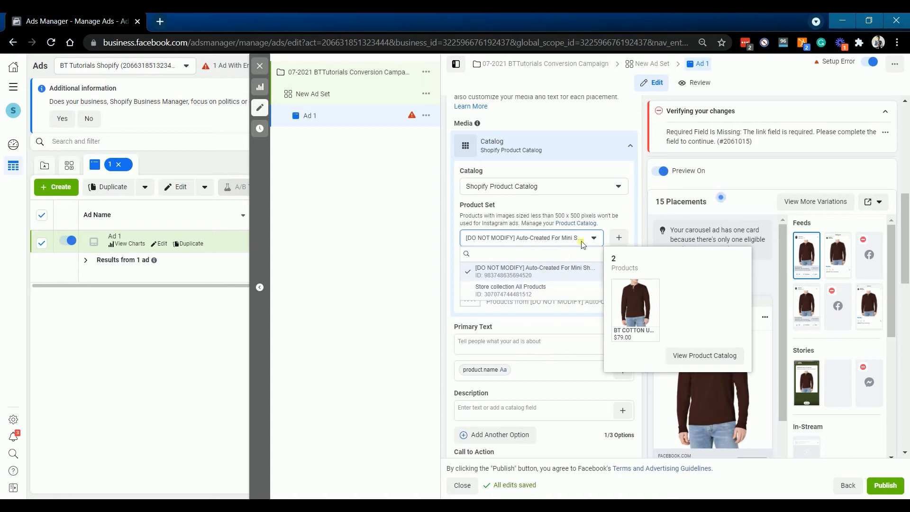
pyautogui.click(584, 266)
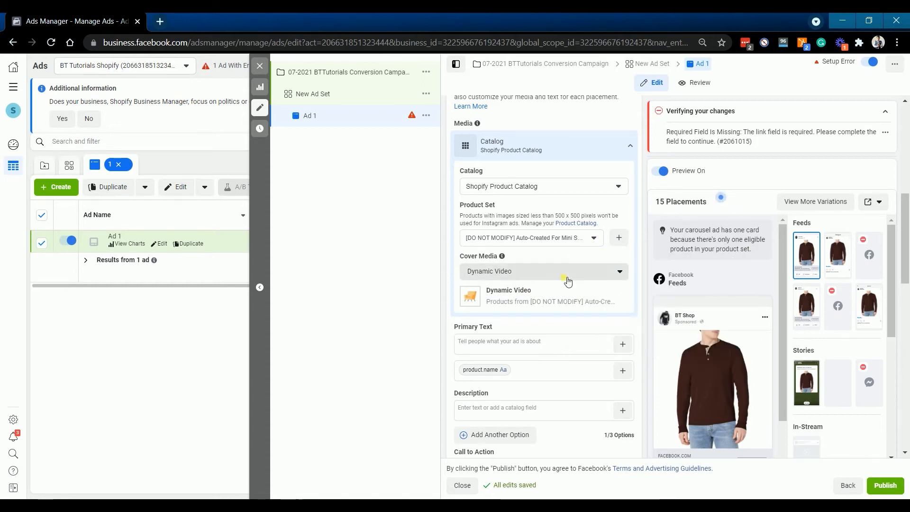
# - Change the cover media to an image, using the brown long-sleeve shirt picture from the account images
pyautogui.click(568, 281)
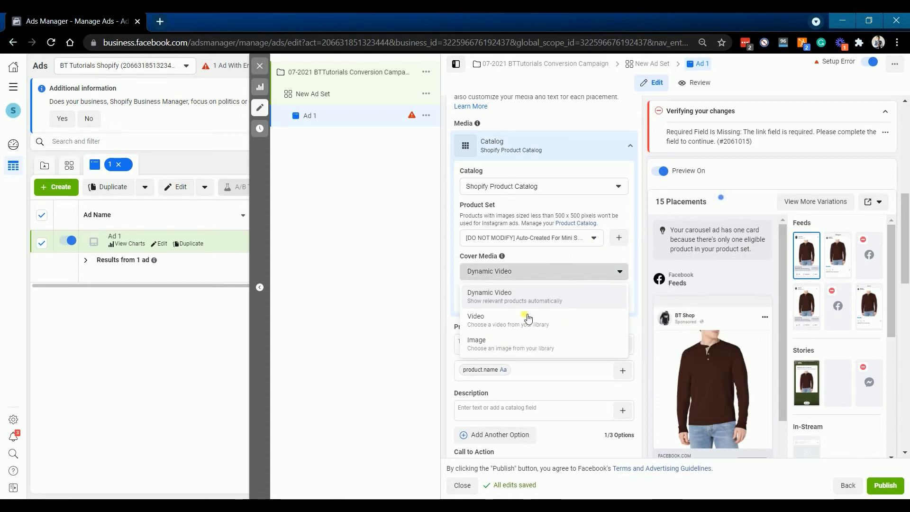
pyautogui.click(520, 349)
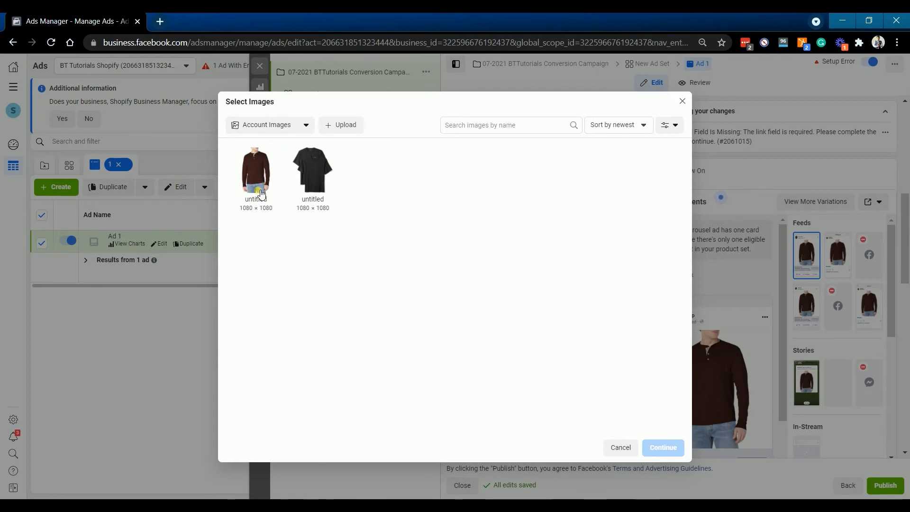
pyautogui.click(261, 193)
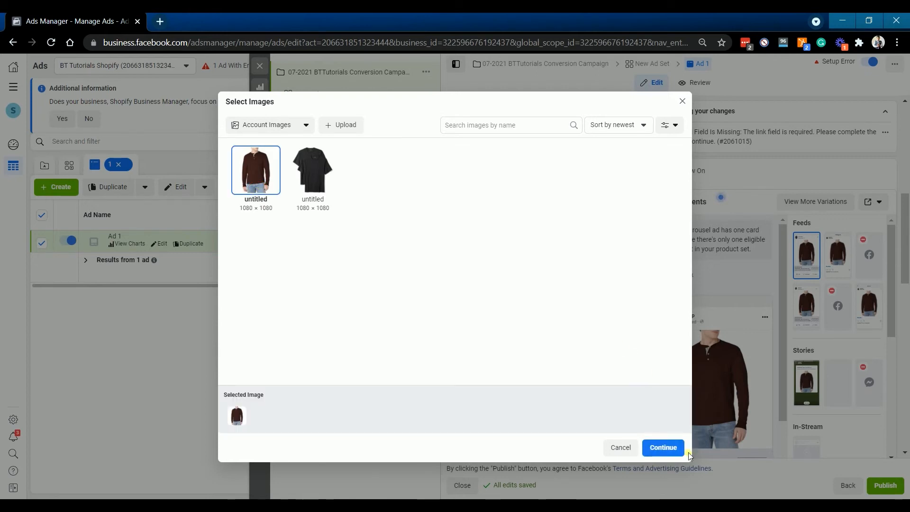
pyautogui.click(663, 454)
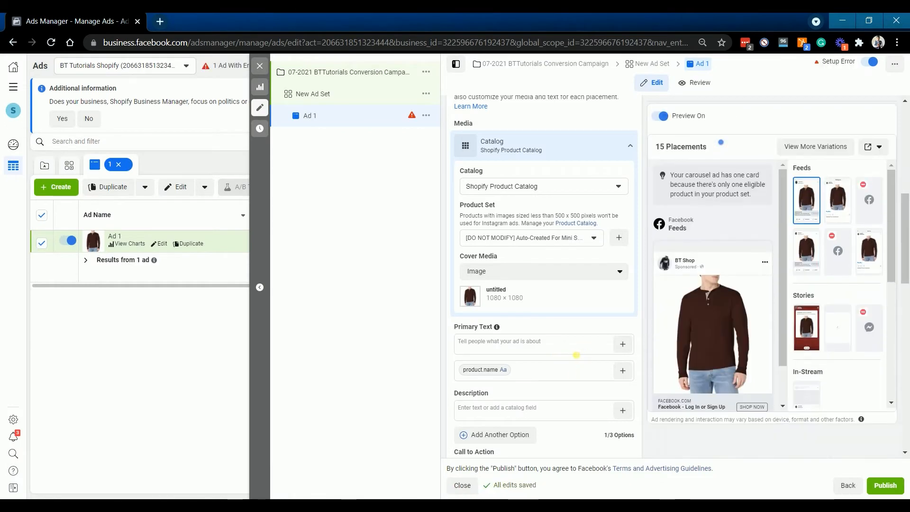
# - Enter "Sample Primary Text" as the ad's primary text and "Sample Description Text" as its description
pyautogui.scroll(-3, 549, 222)
pyautogui.click(549, 223)
pyautogui.write('Sample Primary Text')
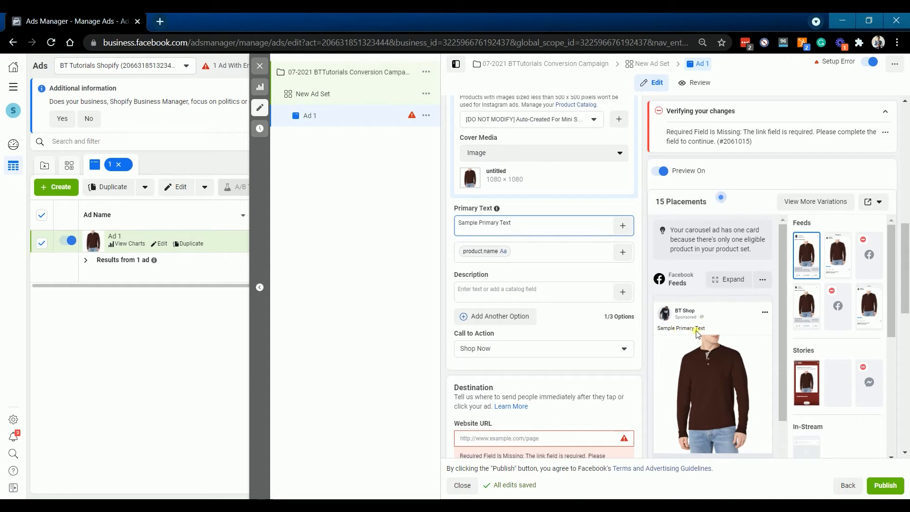
pyautogui.scroll(-3, 696, 331)
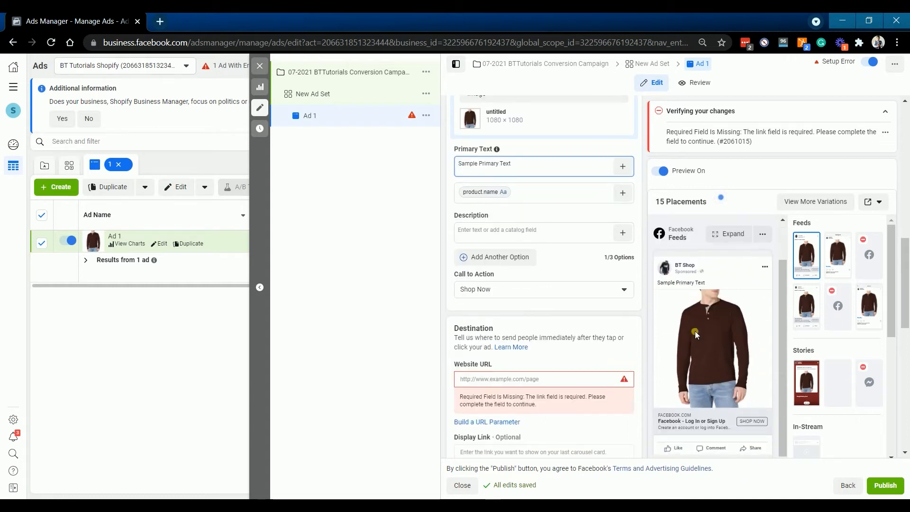
pyautogui.scroll(1, 508, 334)
pyautogui.click(509, 286)
pyautogui.write('Sample Description Text')
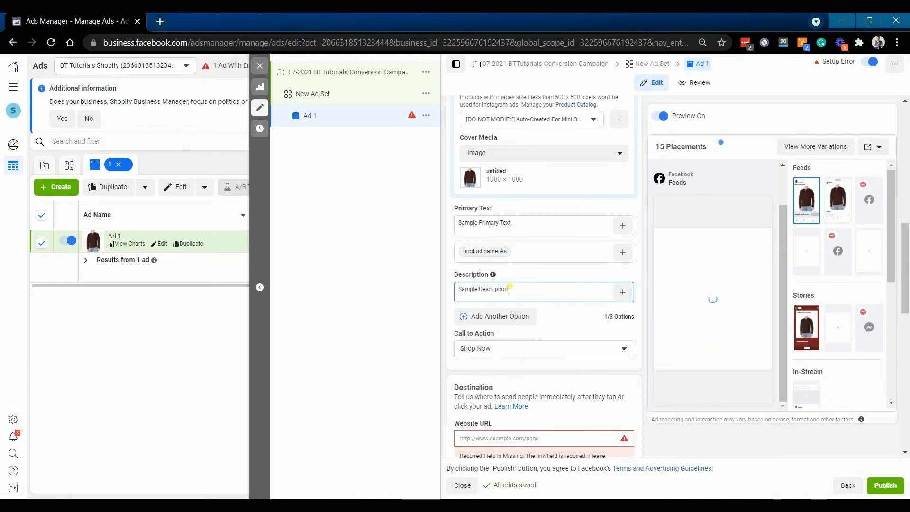
pyautogui.click(545, 371)
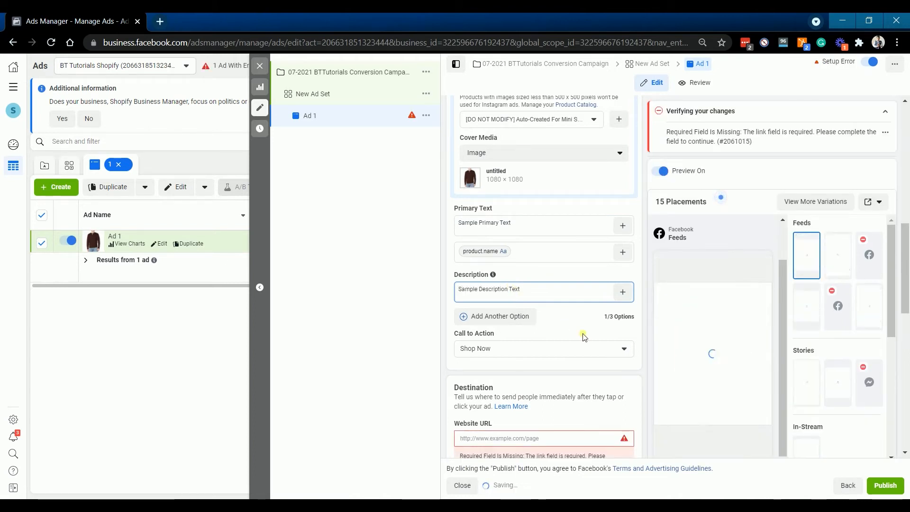
# - Review the available call-to-action options and keep Shop Now for the ad
pyautogui.click(550, 353)
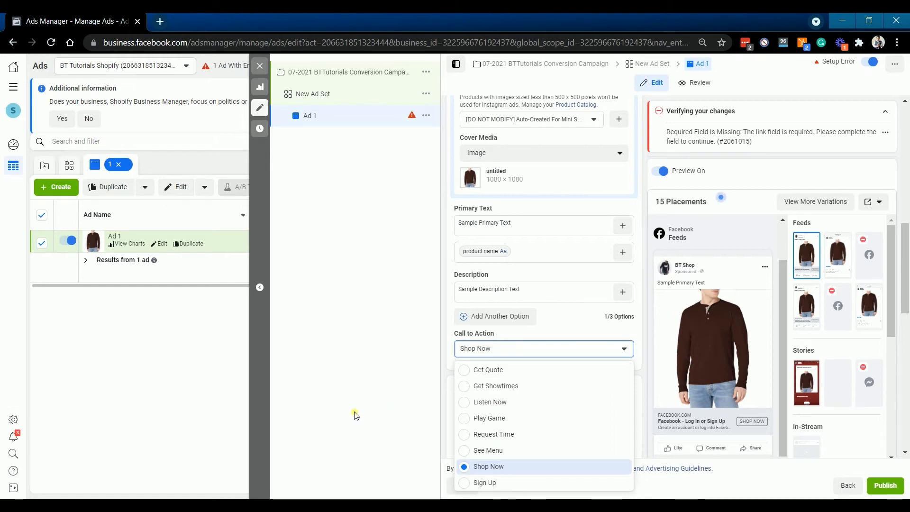
pyautogui.click(415, 400)
pyautogui.scroll(-3, 448, 378)
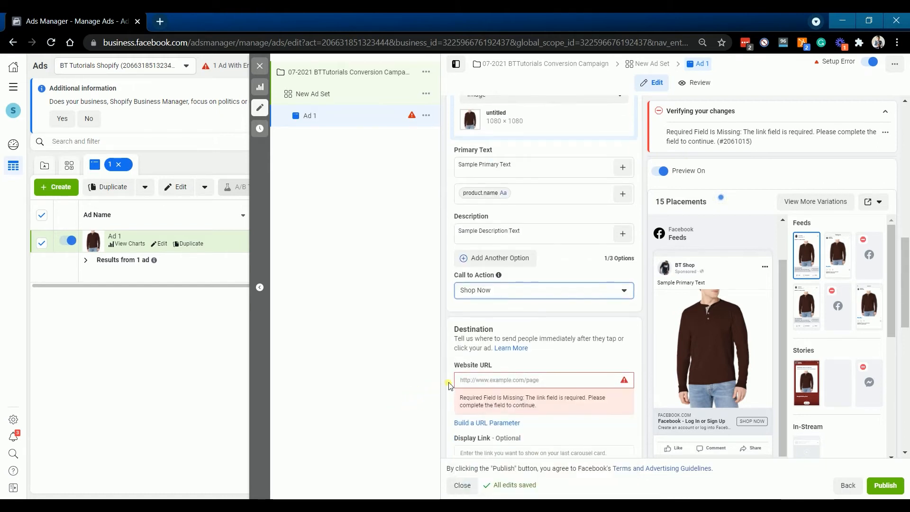
pyautogui.click(501, 229)
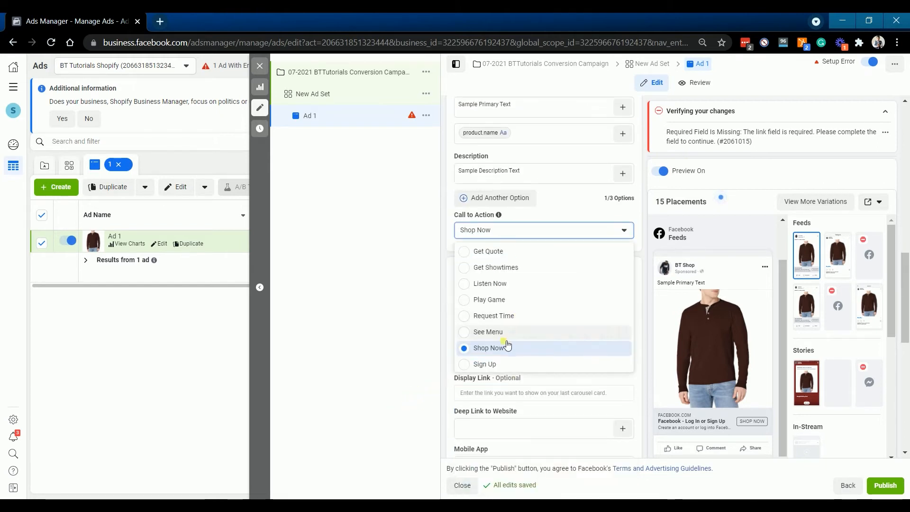
pyautogui.click(510, 355)
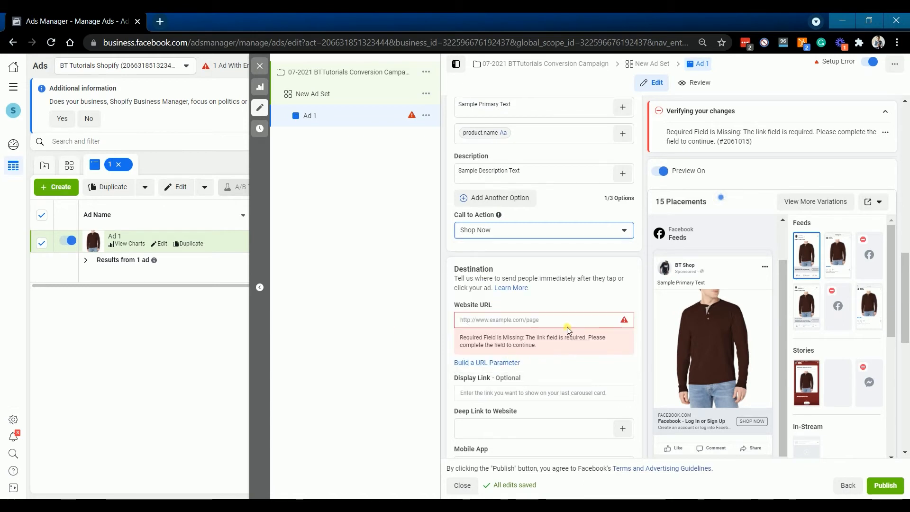
pyautogui.click(525, 325)
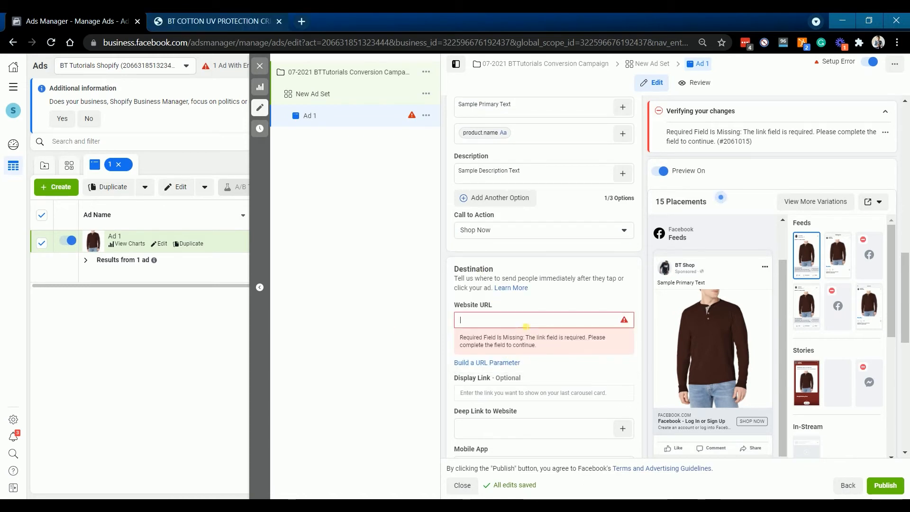
pyautogui.write('https://bttutorials.online/products/bt-cotton-uv-protection-crew-neck-long-sleeve-t-shirt')
pyautogui.click(358, 357)
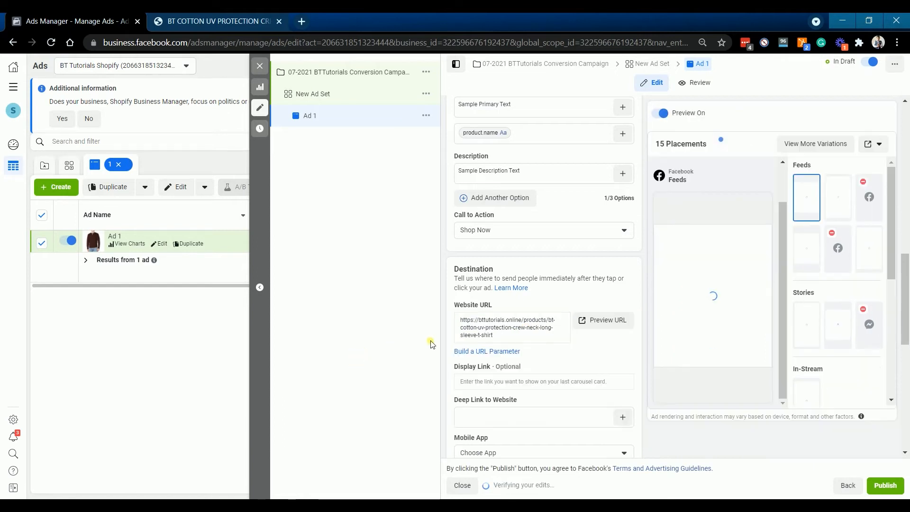
pyautogui.click(604, 321)
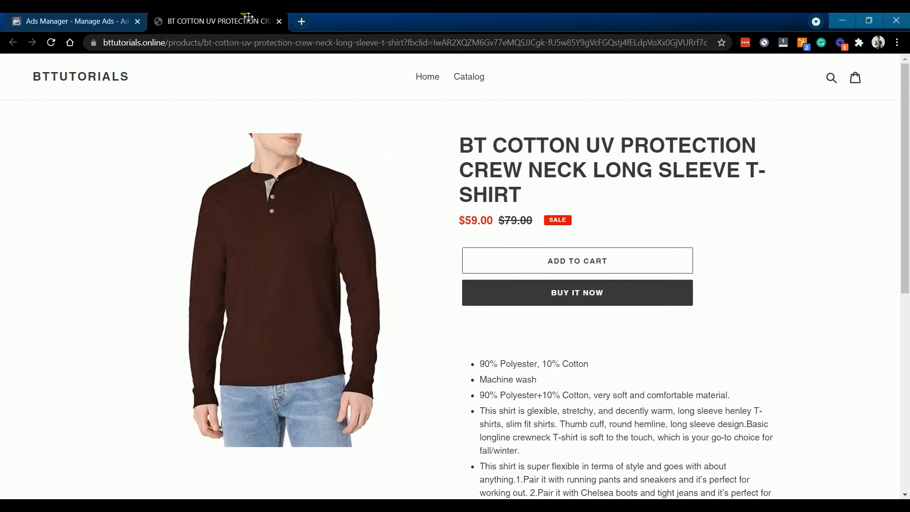
pyautogui.click(279, 21)
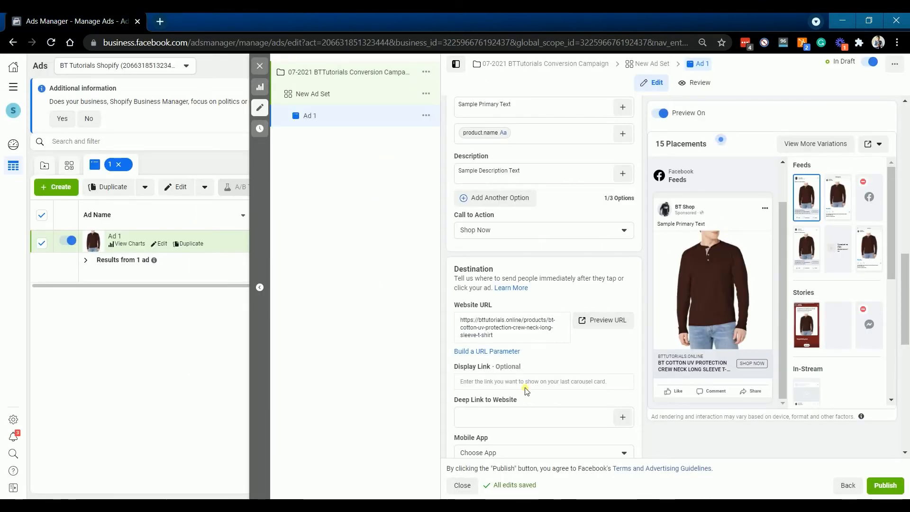
# - Start building the ad's tracking URL parameters with campaign source "Facebook" and campaign medium "Advertising"
pyautogui.scroll(-3, 525, 391)
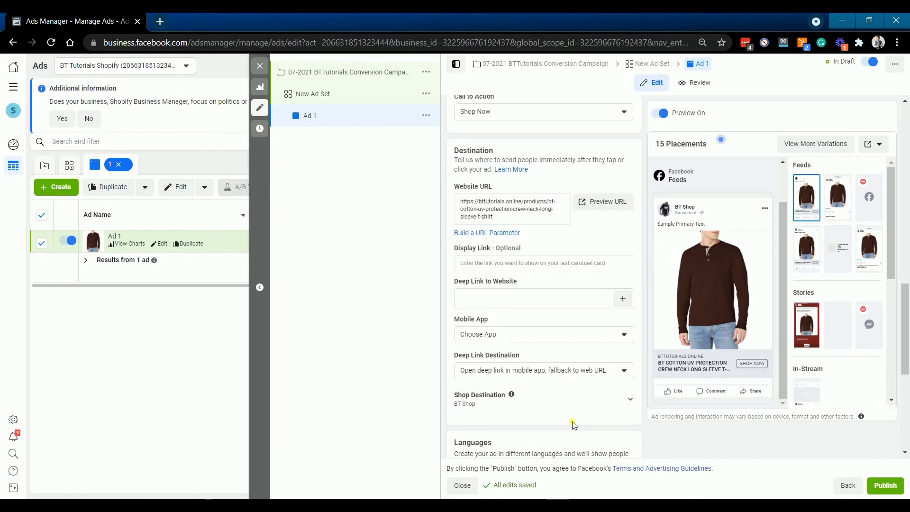
pyautogui.scroll(-6, 559, 426)
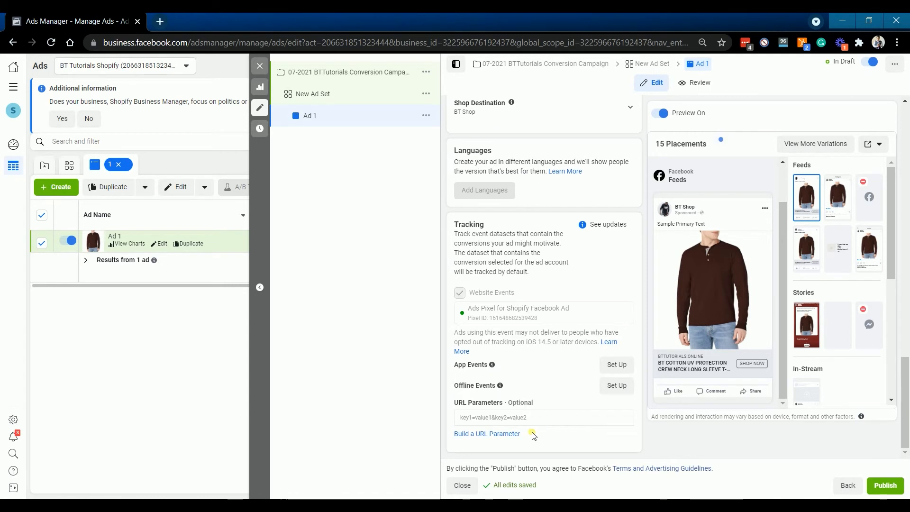
pyautogui.click(506, 434)
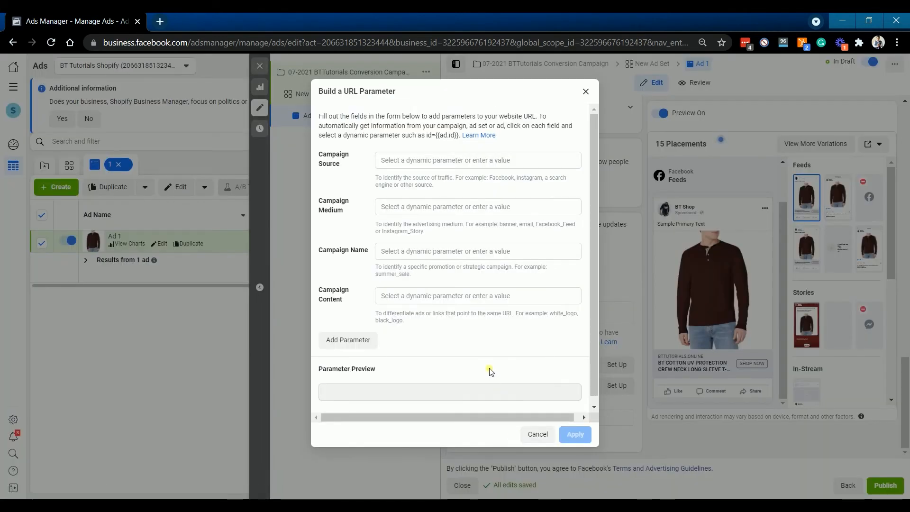
pyautogui.click(440, 158)
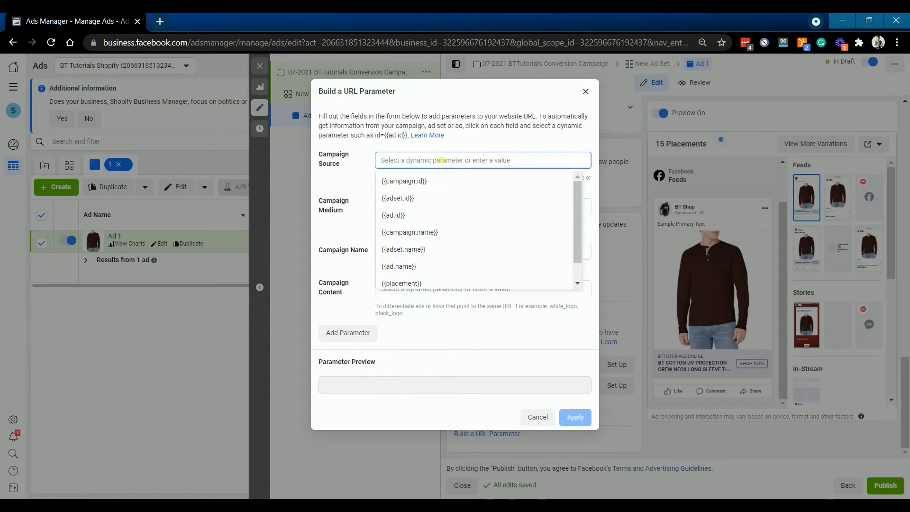
pyautogui.write('Facebook')
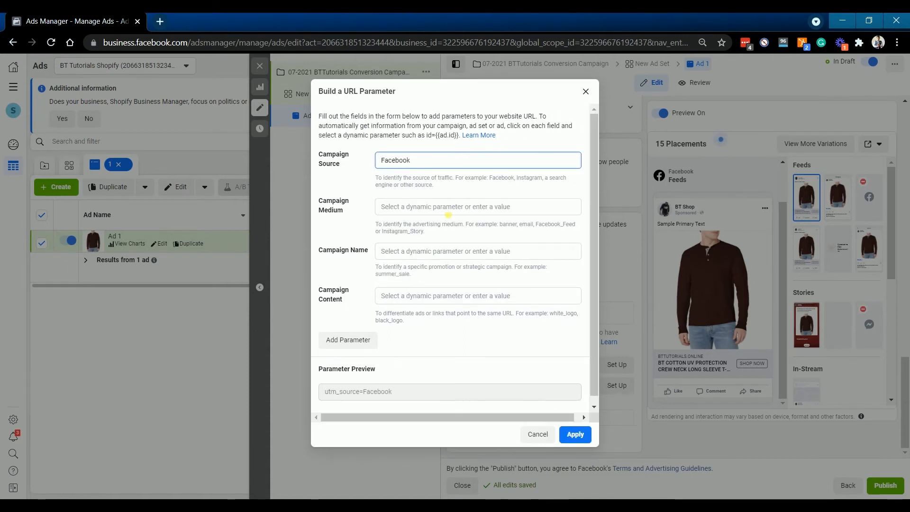
pyautogui.click(447, 211)
pyautogui.write('Advertising')
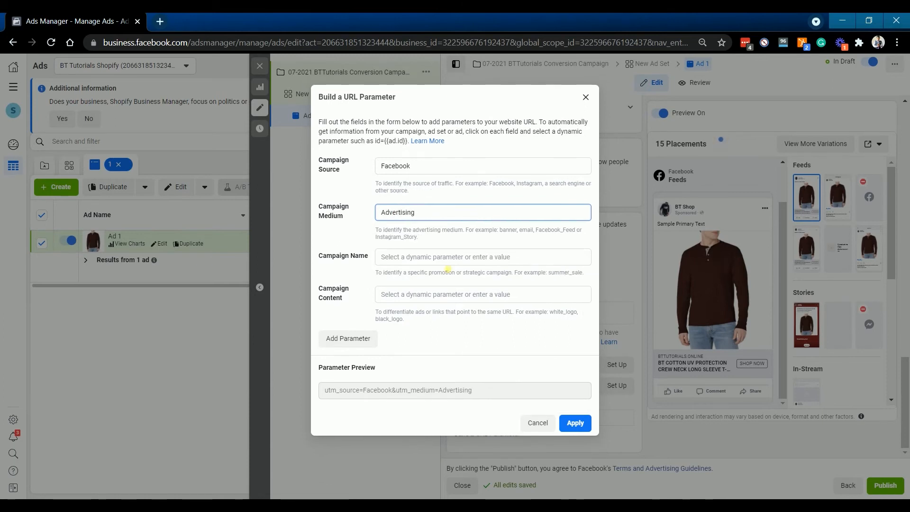
# - Set the campaign name parameter to {{campaign.name}} and the campaign content parameter to {{ad.id}}, and apply the URL parameters
pyautogui.click(446, 258)
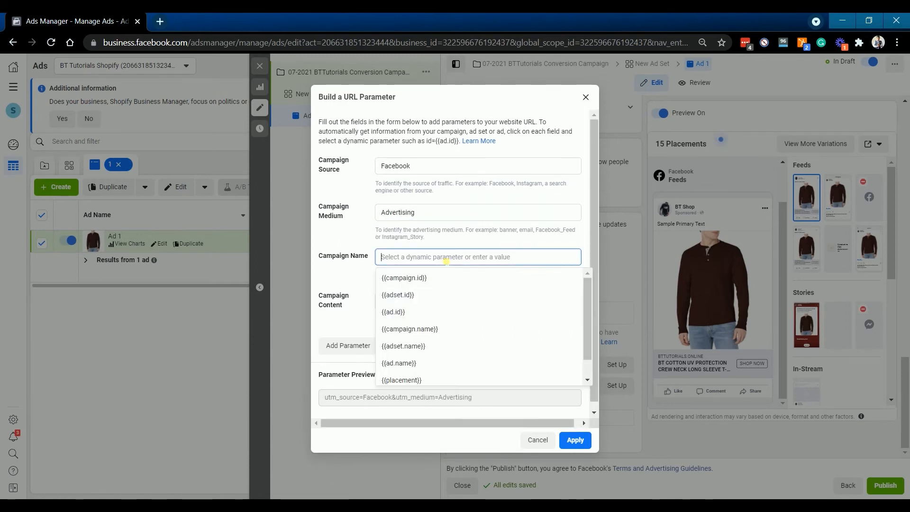
pyautogui.click(448, 336)
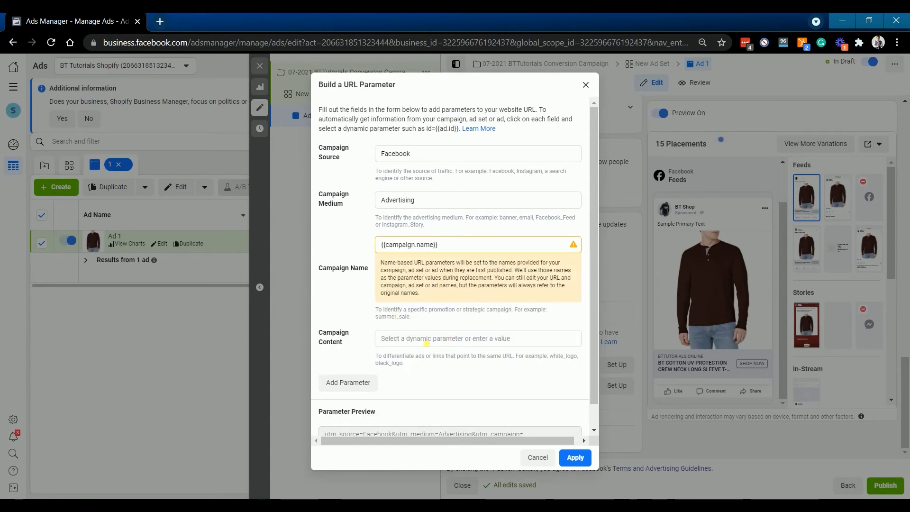
pyautogui.click(426, 340)
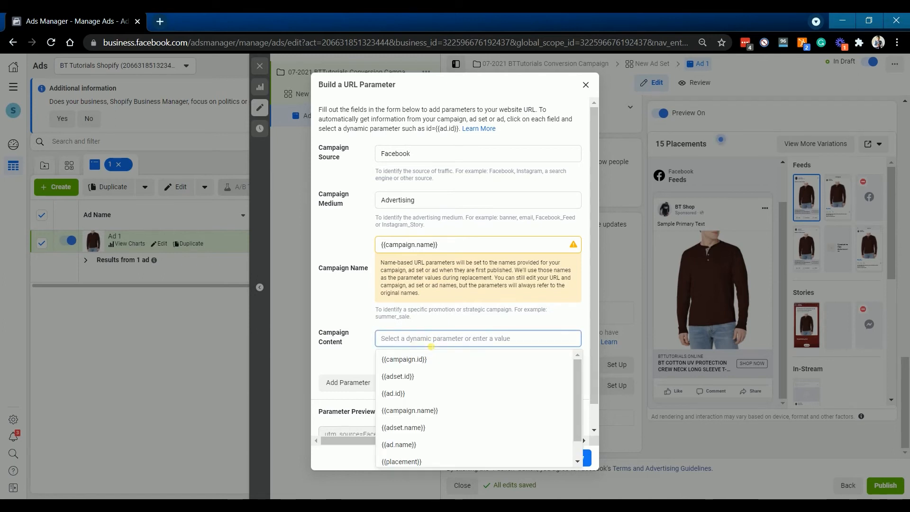
pyautogui.click(456, 394)
pyautogui.scroll(-1, 469, 386)
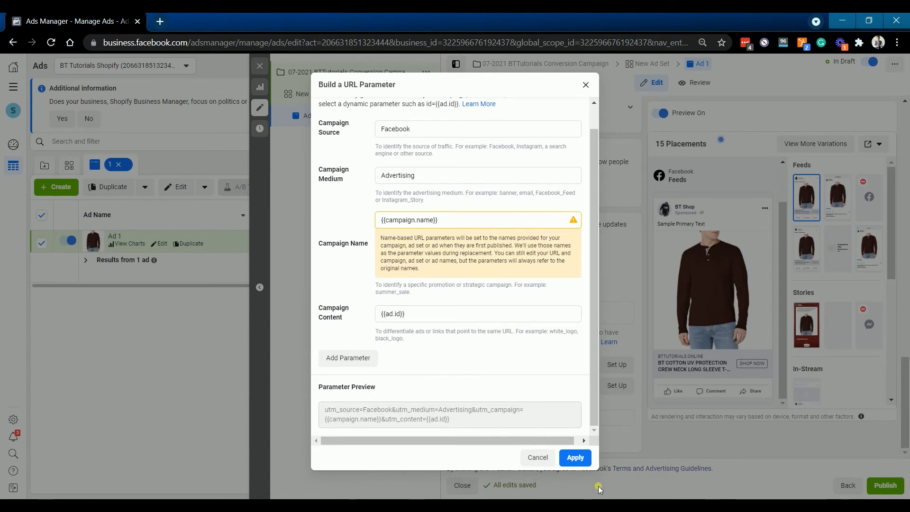
pyautogui.click(574, 457)
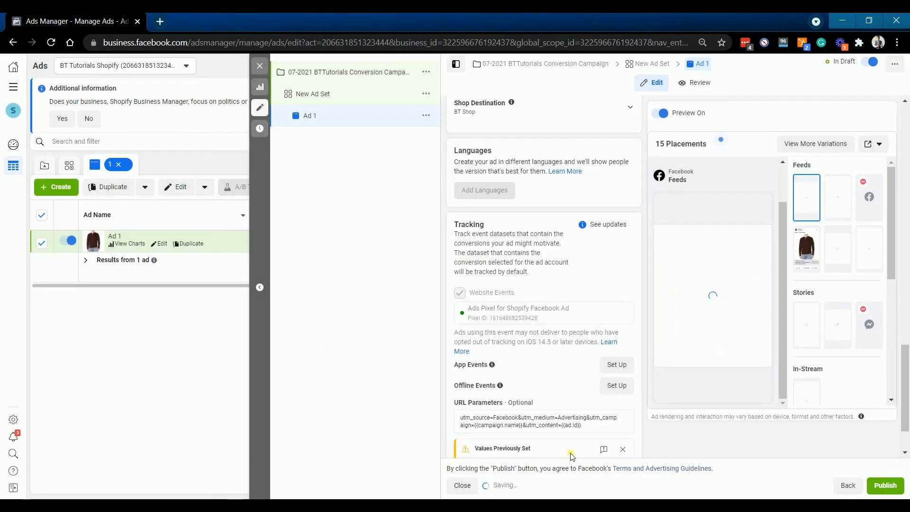
# - Preview the ad across all available placements and check which formats the preview can be filtered by
pyautogui.scroll(-1, 692, 447)
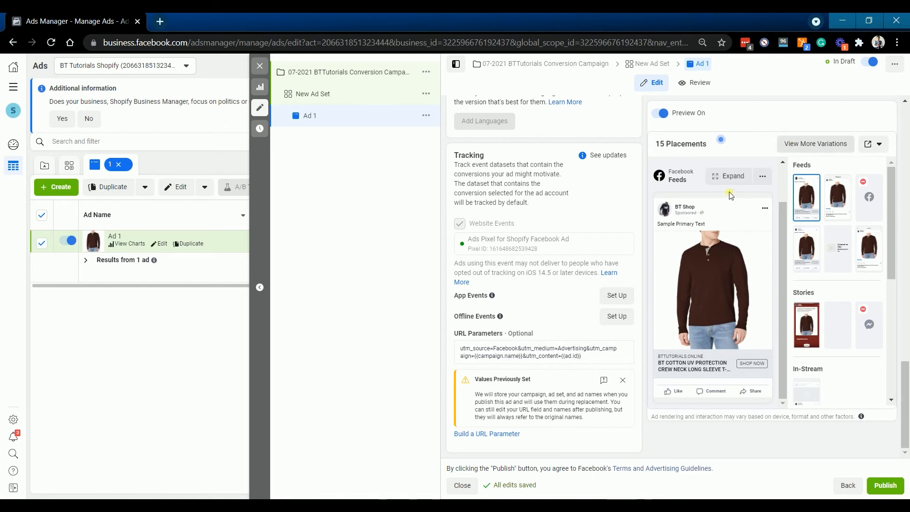
pyautogui.click(815, 149)
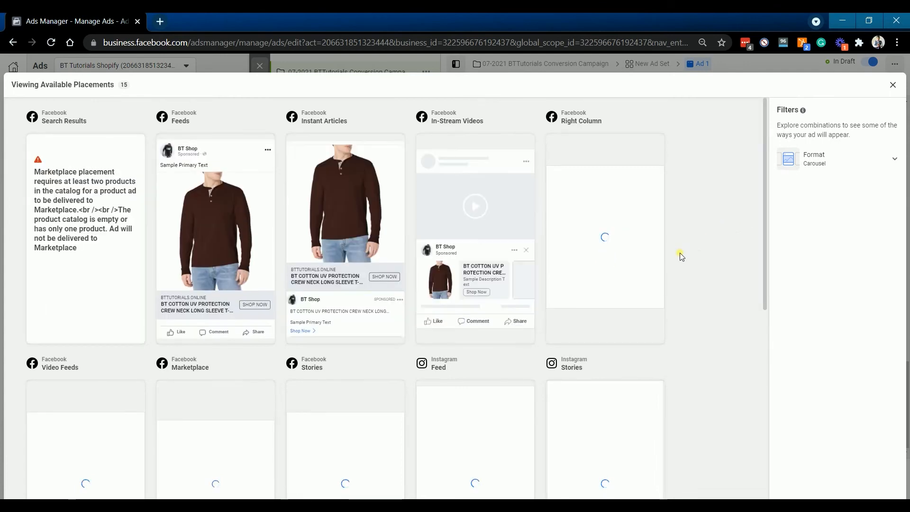
pyautogui.click(884, 165)
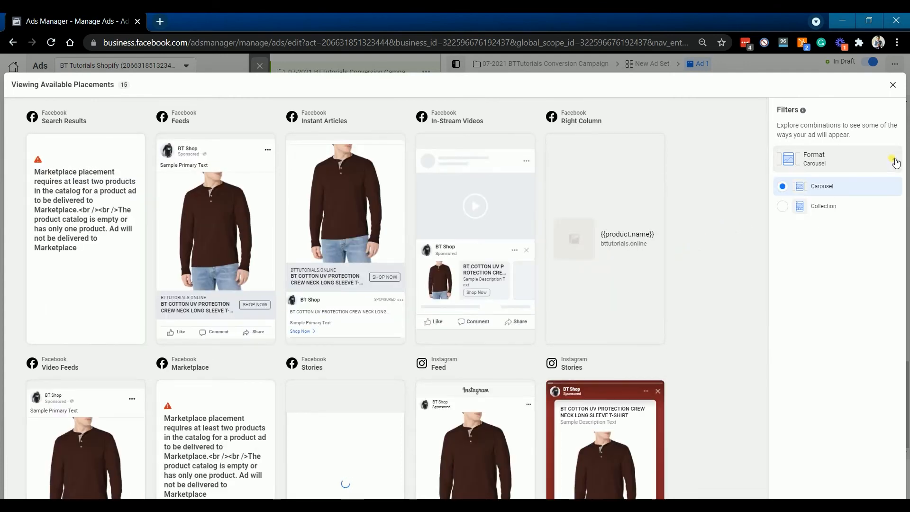
pyautogui.click(890, 160)
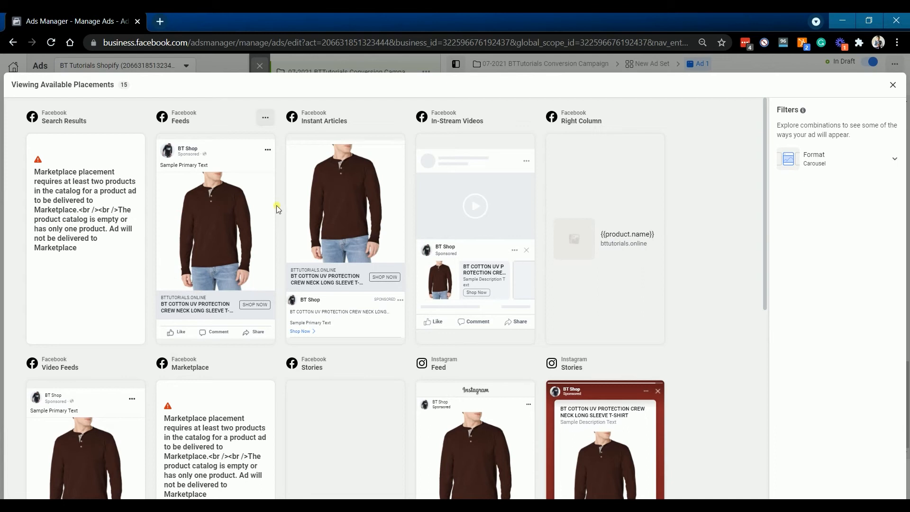
pyautogui.scroll(-1, 344, 242)
pyautogui.scroll(1, 337, 237)
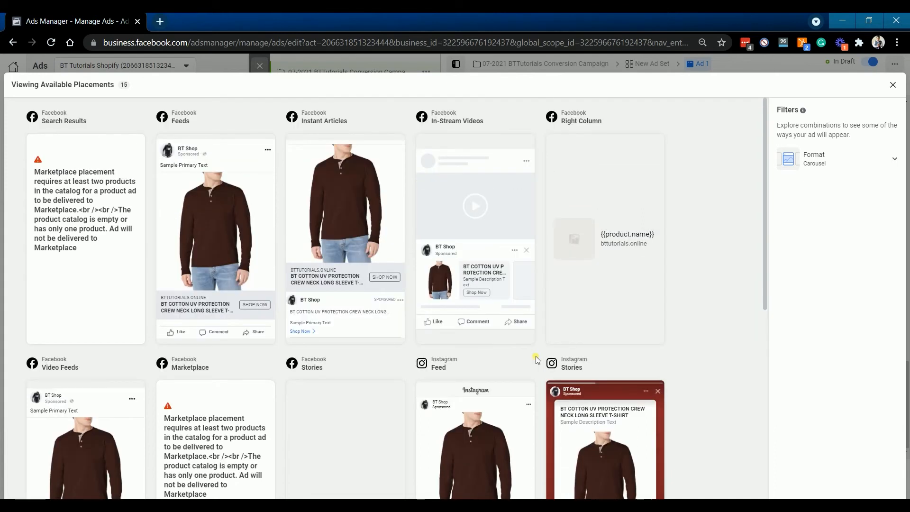
pyautogui.click(893, 84)
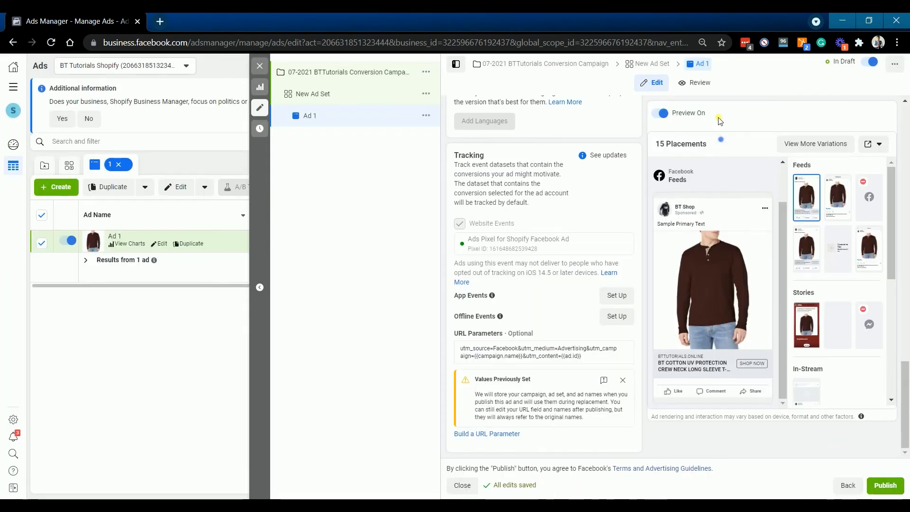
# - Review the ad's summary, including its page, format, URL parameters, pixel and Mobile News Feed preview
pyautogui.click(696, 82)
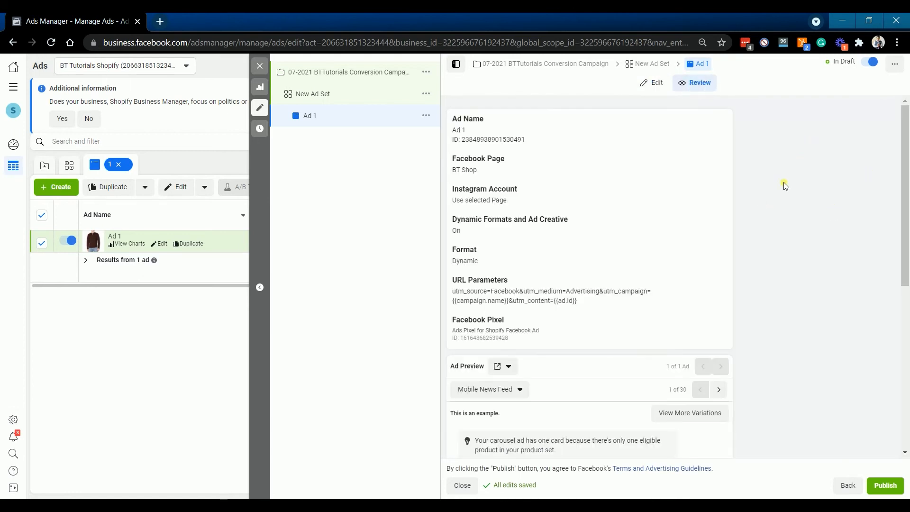
pyautogui.scroll(-5, 720, 199)
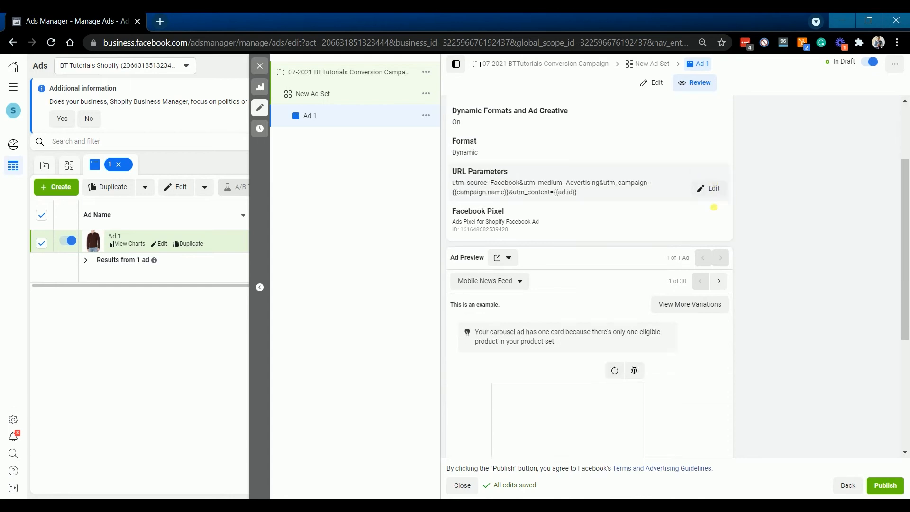
pyautogui.scroll(-2, 727, 288)
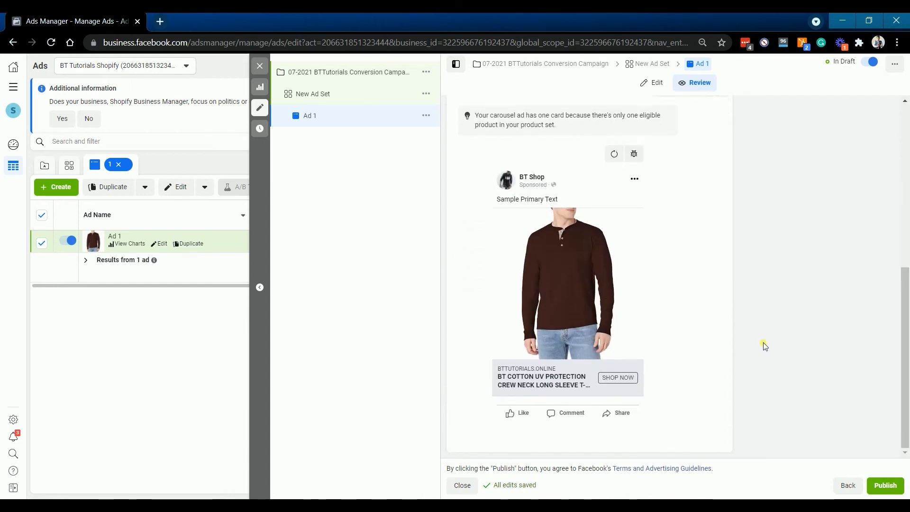
pyautogui.scroll(7, 744, 343)
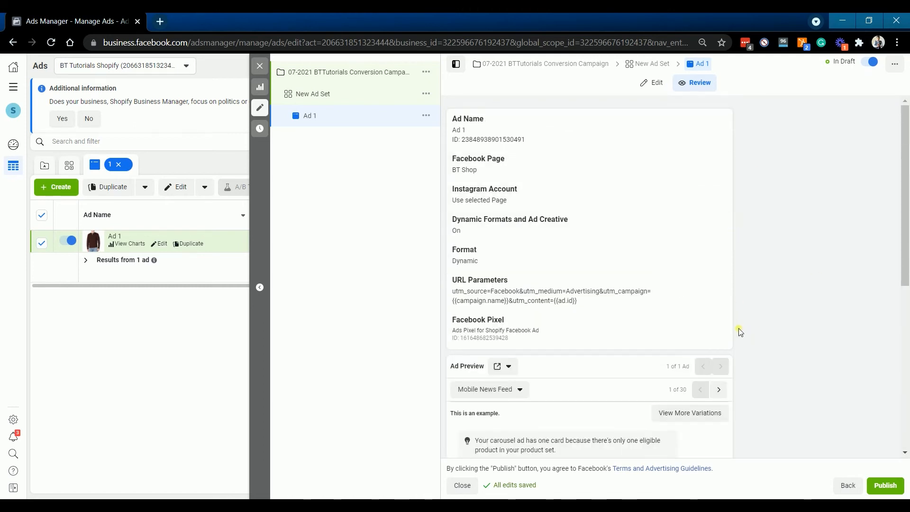
# - Publish the conversion campaign with its ad set and ad, and check the delivery status of the ad set and ad
pyautogui.click(888, 491)
pyautogui.click(888, 490)
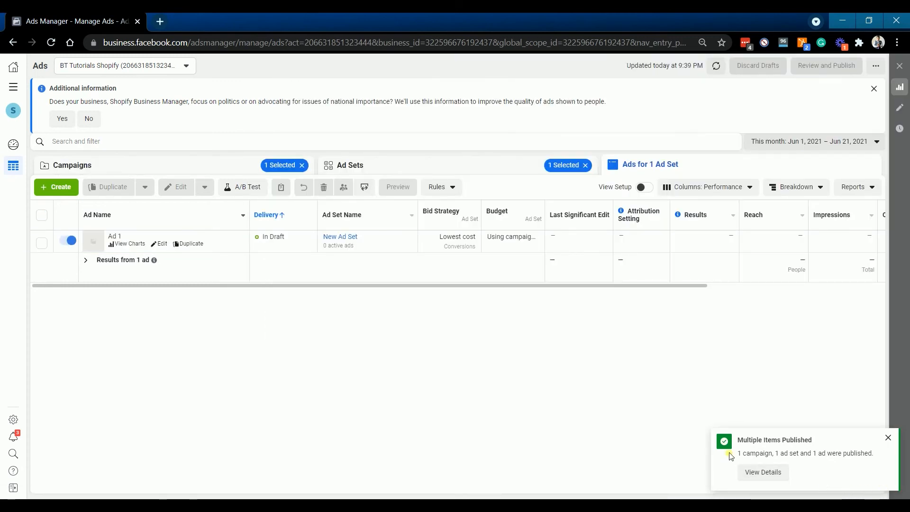
pyautogui.moveTo(760, 455); pyautogui.dragTo(814, 456)
pyautogui.click(815, 457)
pyautogui.click(886, 439)
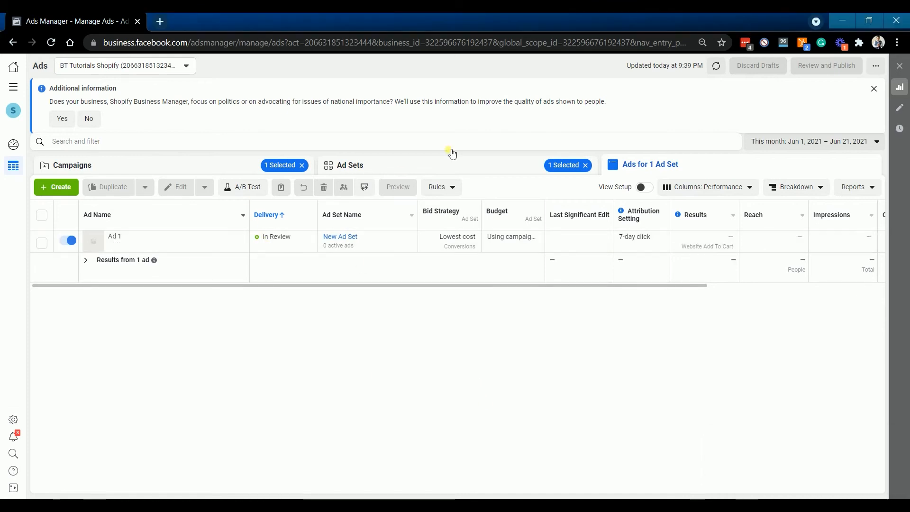
pyautogui.click(442, 170)
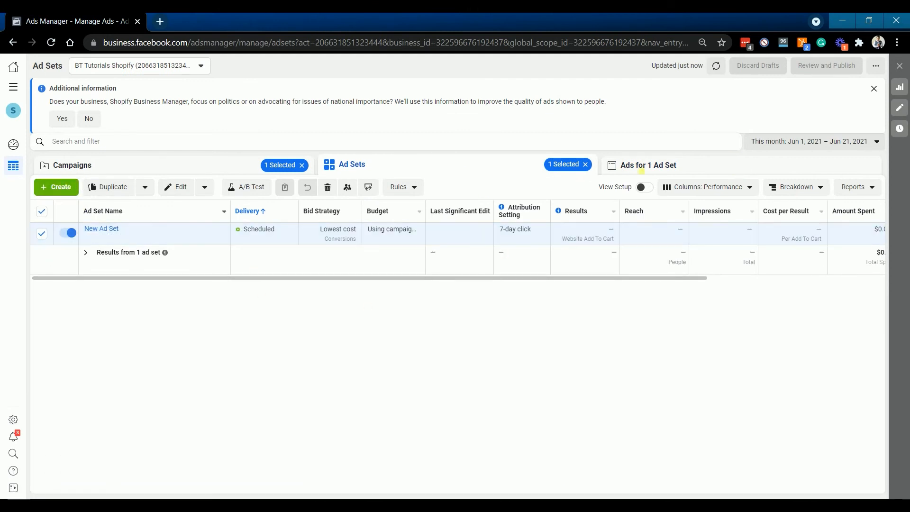
pyautogui.click(691, 165)
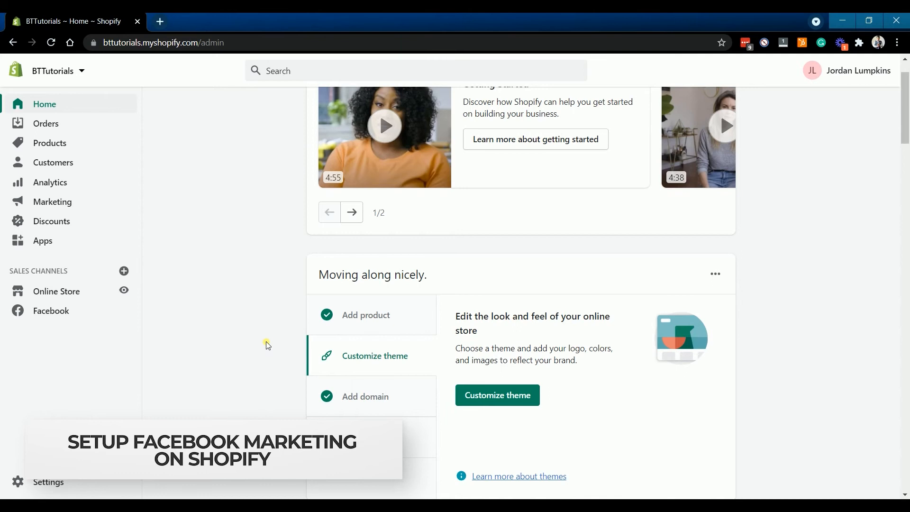
# - In the Shopify admin, open the Facebook sales channel and continue the Facebook Marketing setup
pyautogui.click(90, 318)
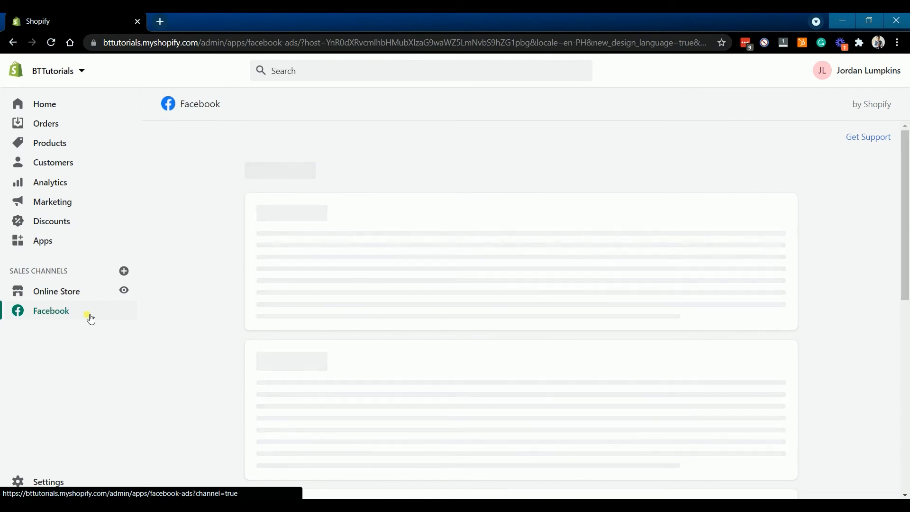
pyautogui.scroll(-2, 850, 317)
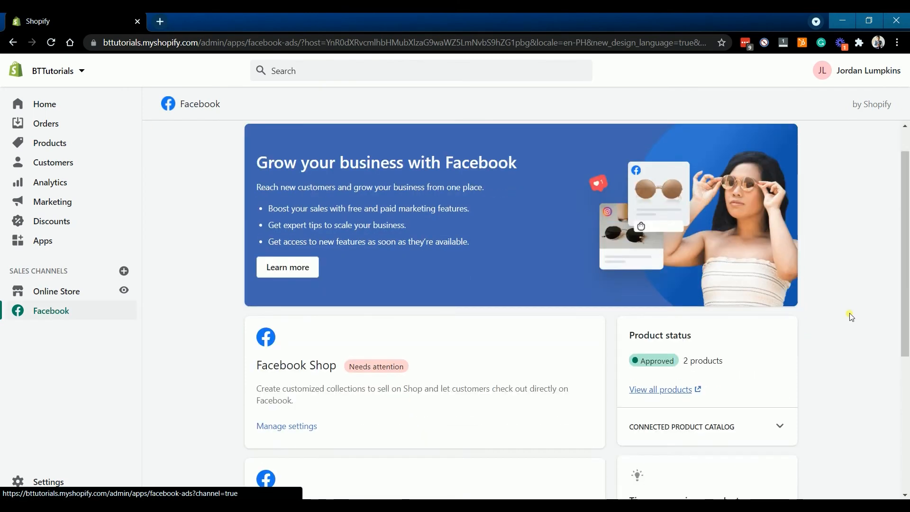
pyautogui.scroll(-5, 851, 317)
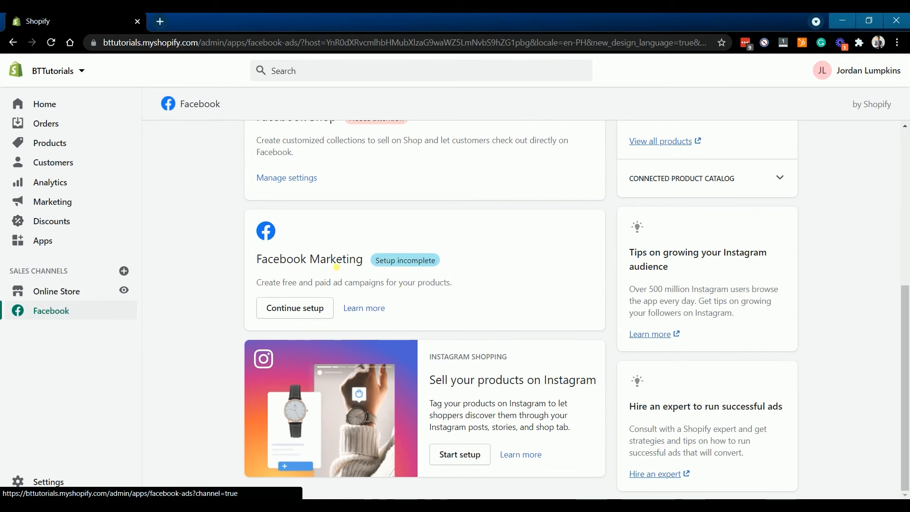
pyautogui.click(314, 306)
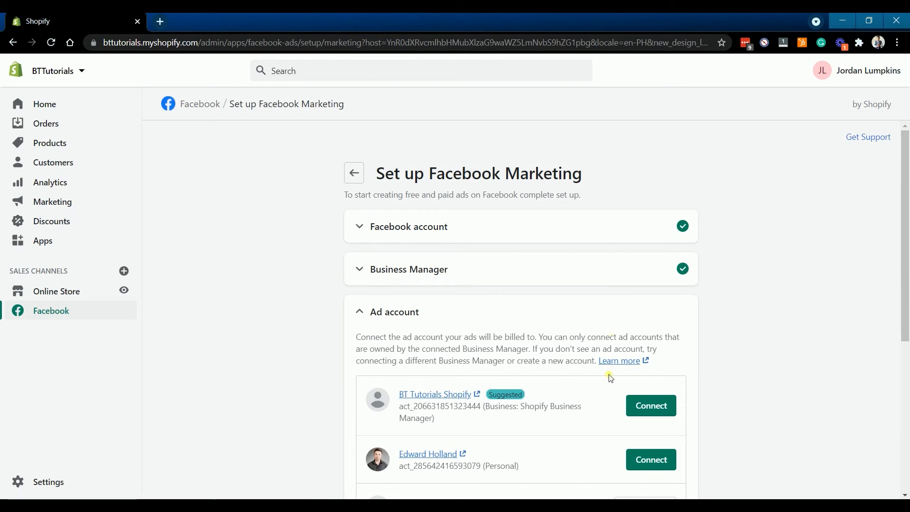
# - Start connecting the suggested BT Tutorials Shopify ad account and accept Facebook's Custom Audience Terms
pyautogui.scroll(-2, 752, 362)
pyautogui.scroll(-2, 752, 362)
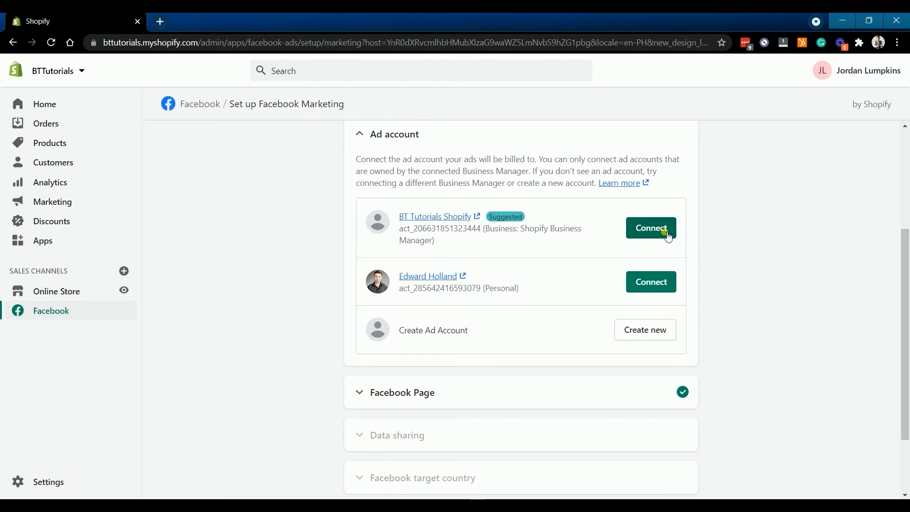
pyautogui.click(647, 238)
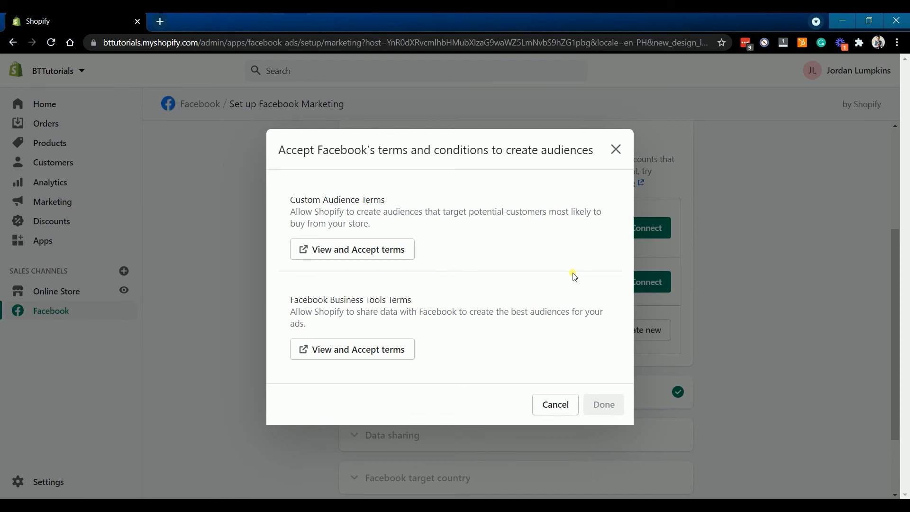
pyautogui.click(369, 247)
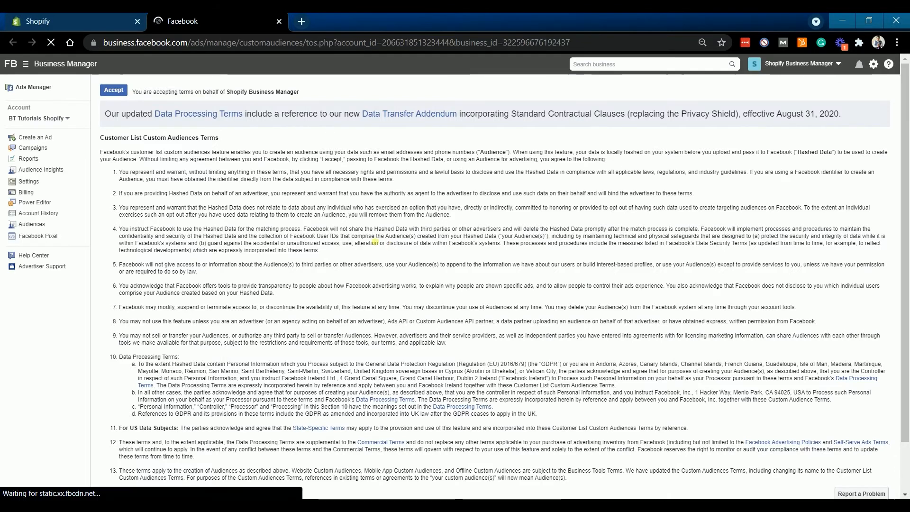
pyautogui.click(115, 91)
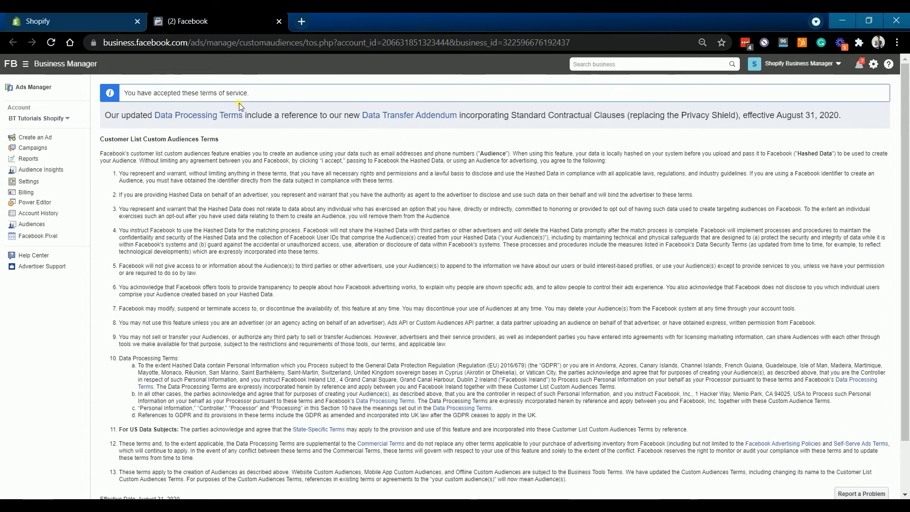
pyautogui.click(279, 22)
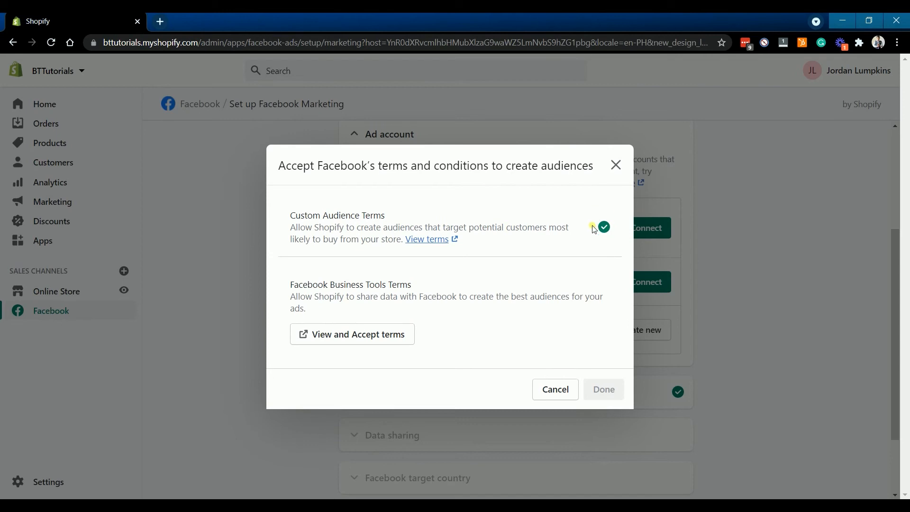
# - Accept the Facebook Business Tools Terms and complete the ad account connection
pyautogui.click(357, 341)
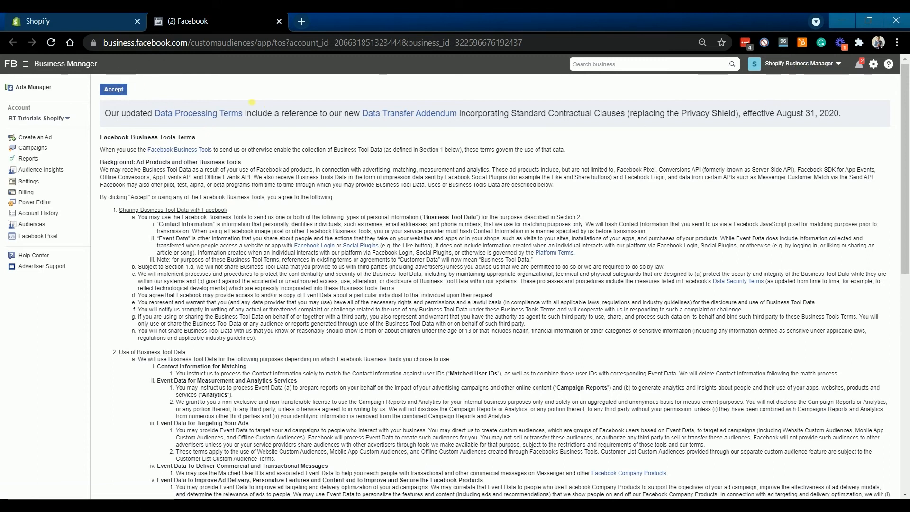
pyautogui.click(123, 90)
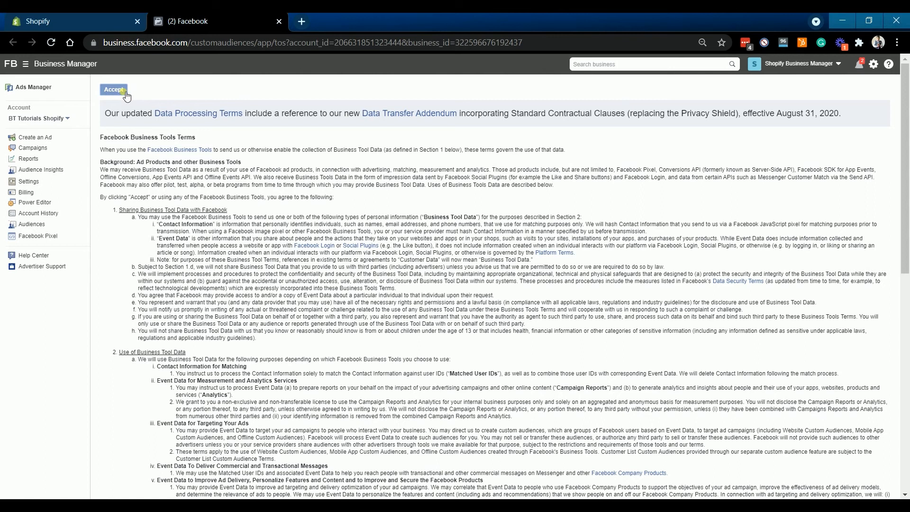
pyautogui.click(279, 21)
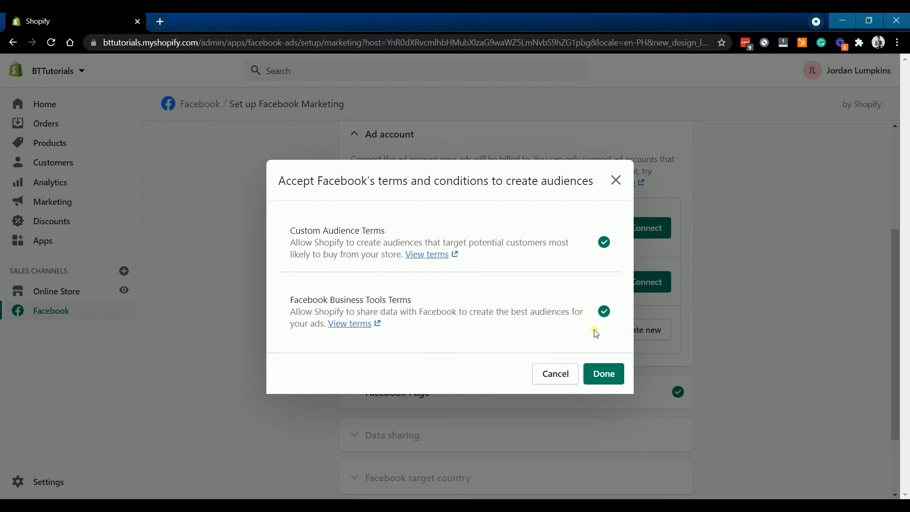
pyautogui.click(608, 375)
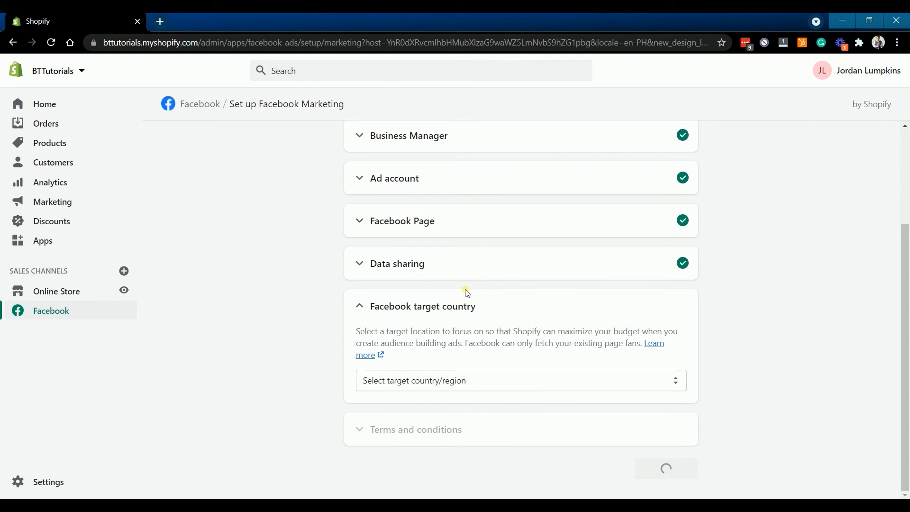
# - Choose the Facebook target country for the store's audience building ads
pyautogui.click(470, 382)
pyautogui.scroll(-20, 545, 263)
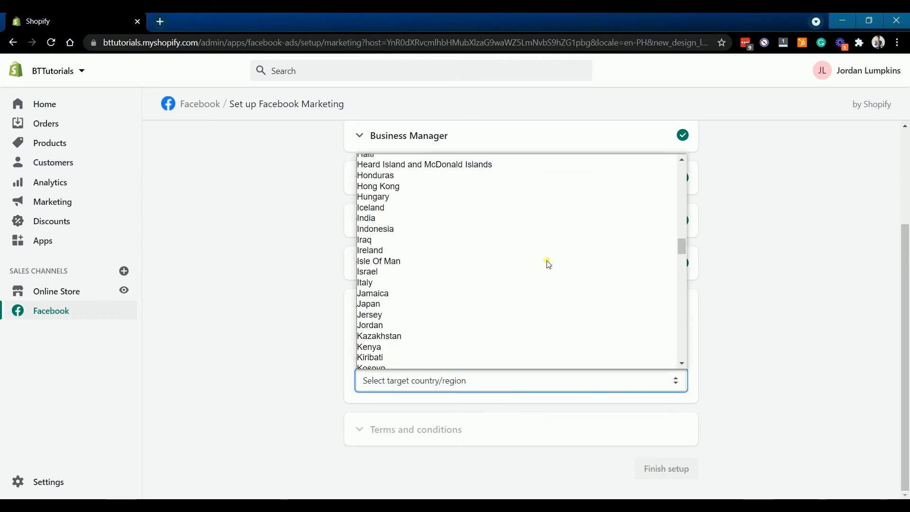
pyautogui.press('u')
pyautogui.scroll(-4, 546, 262)
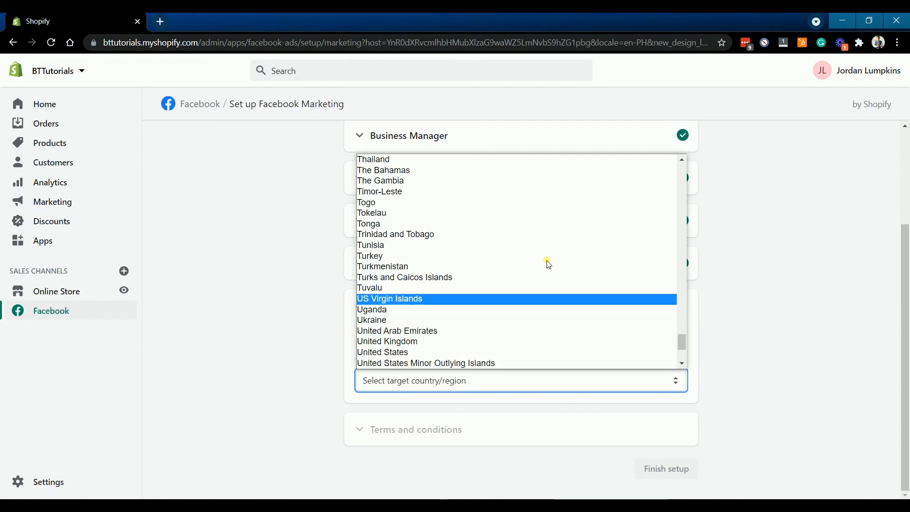
pyautogui.click(523, 298)
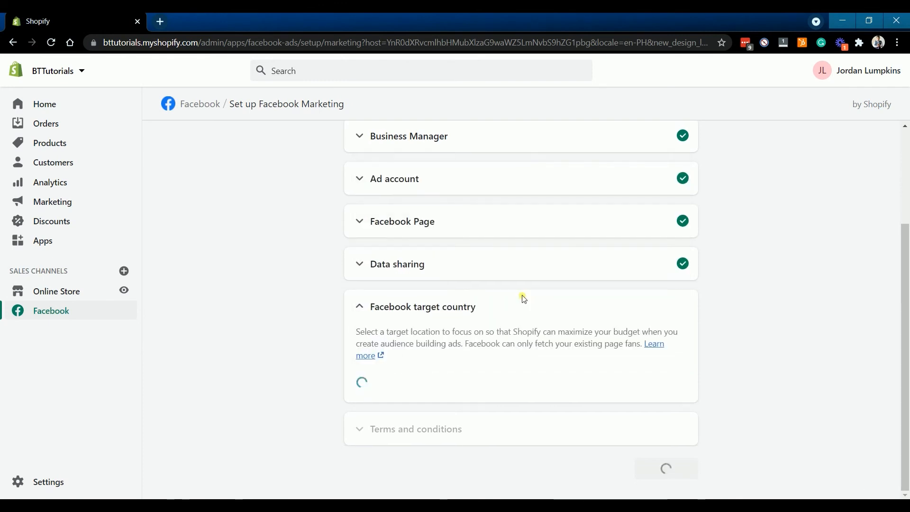
# - Accept the terms and conditions to finish the Facebook Marketing setup, and check the Facebook Marketing section on the channel overview
pyautogui.click(663, 422)
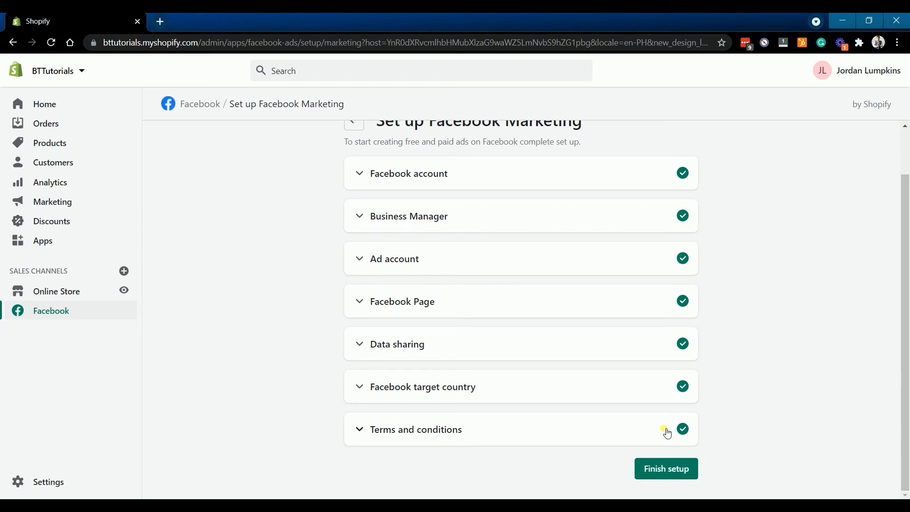
pyautogui.click(674, 470)
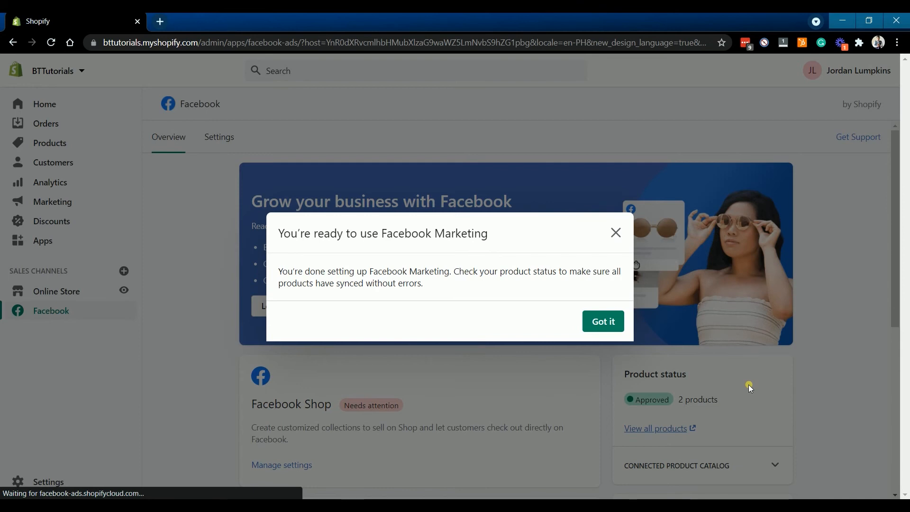
pyautogui.click(488, 307)
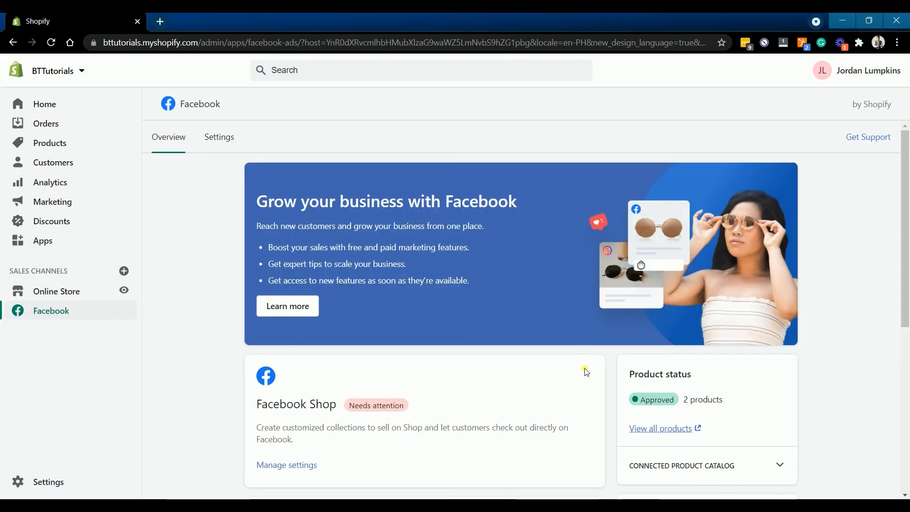
pyautogui.scroll(-6, 506, 304)
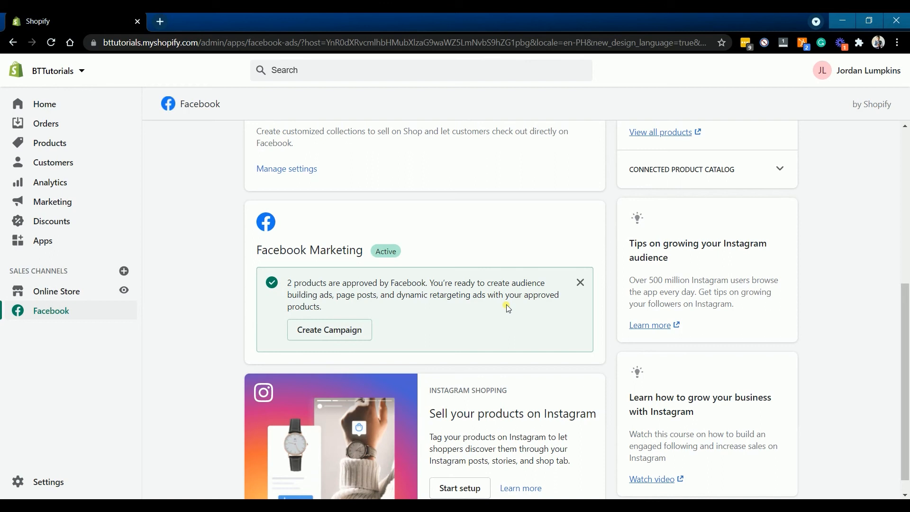
pyautogui.scroll(-1, 507, 307)
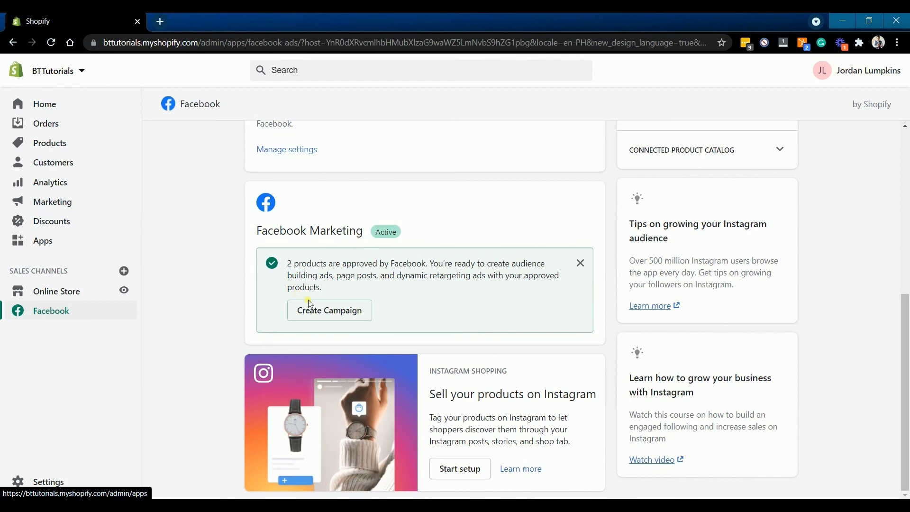
# - Start a new marketing campaign in Shopify with a Facebook audience building ad
pyautogui.click(67, 207)
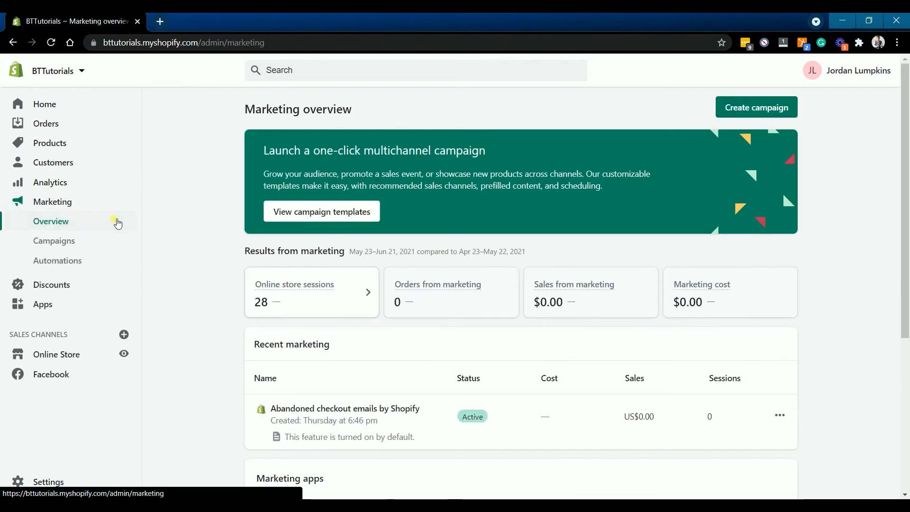
pyautogui.click(747, 114)
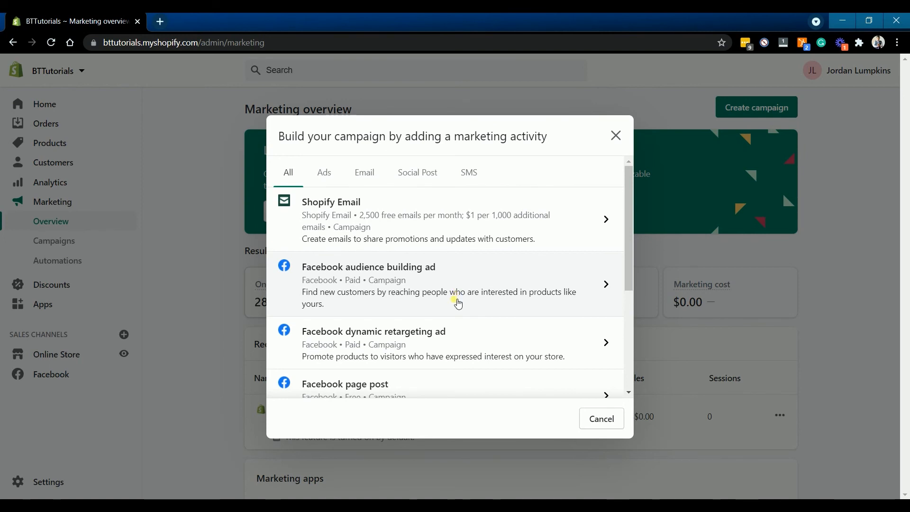
pyautogui.click(474, 290)
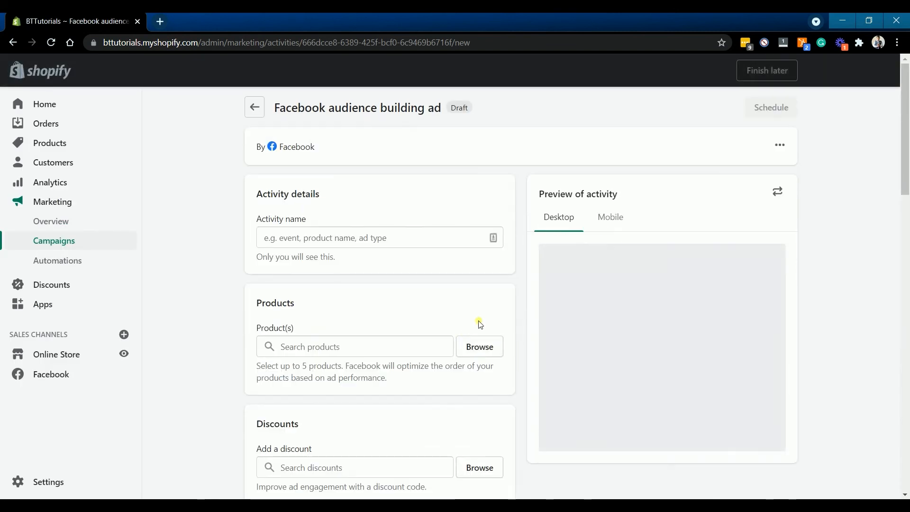
# - Name the ad activity 07-2021 BTTutorials Conversion Campaign
pyautogui.click(459, 241)
pyautogui.write('07-2021 BT')
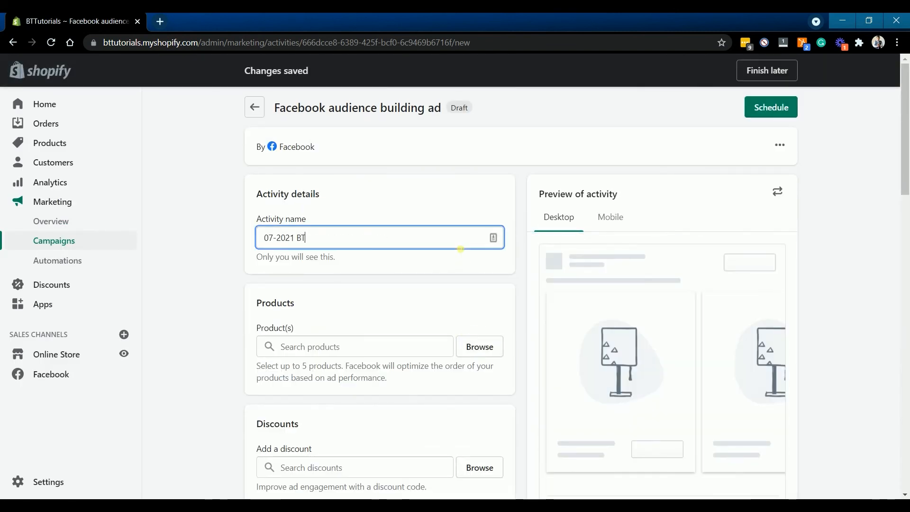
pyautogui.write('Tutorials Conversion Campaign')
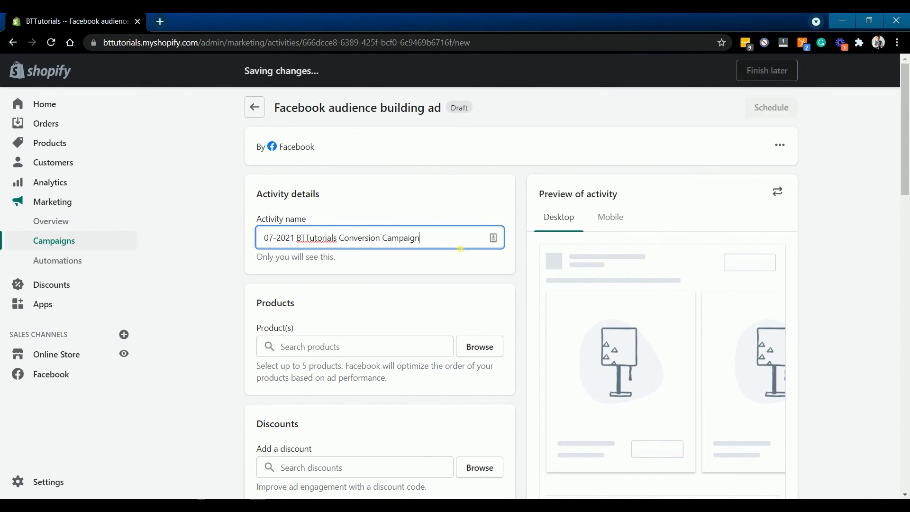
# - Add the BT Cotton UV Protection Crew Neck Long Sleeve T-Shirt and the Men's Ultra Cotton T-Shirt 2 Pack to the ad
pyautogui.scroll(-3, 461, 249)
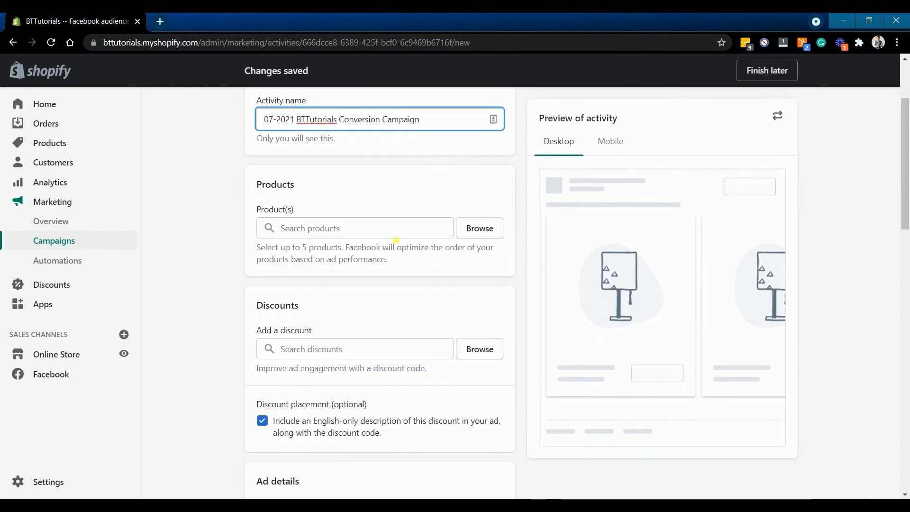
pyautogui.click(398, 233)
pyautogui.click(477, 228)
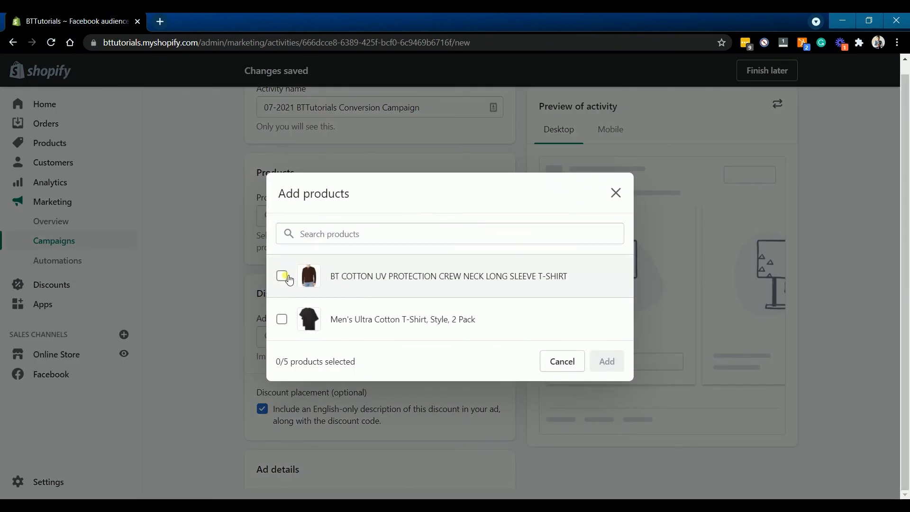
pyautogui.click(283, 276)
pyautogui.click(284, 320)
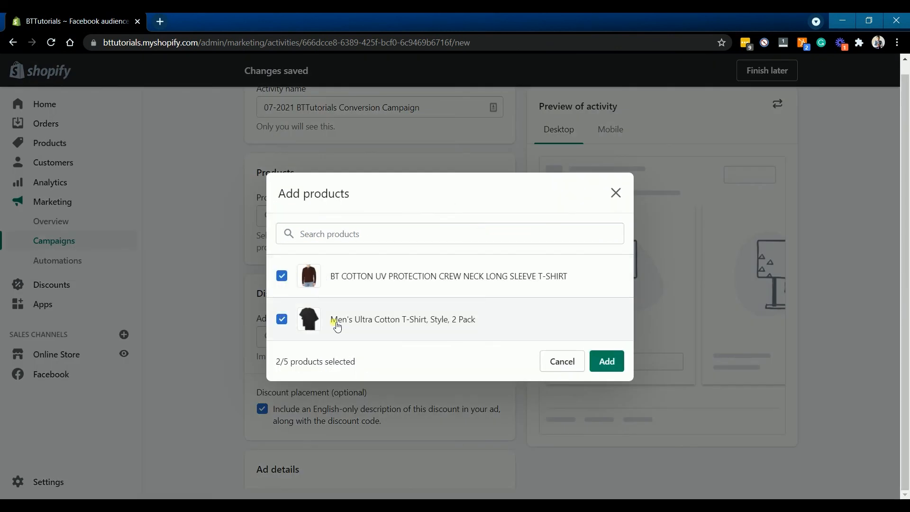
pyautogui.click(606, 361)
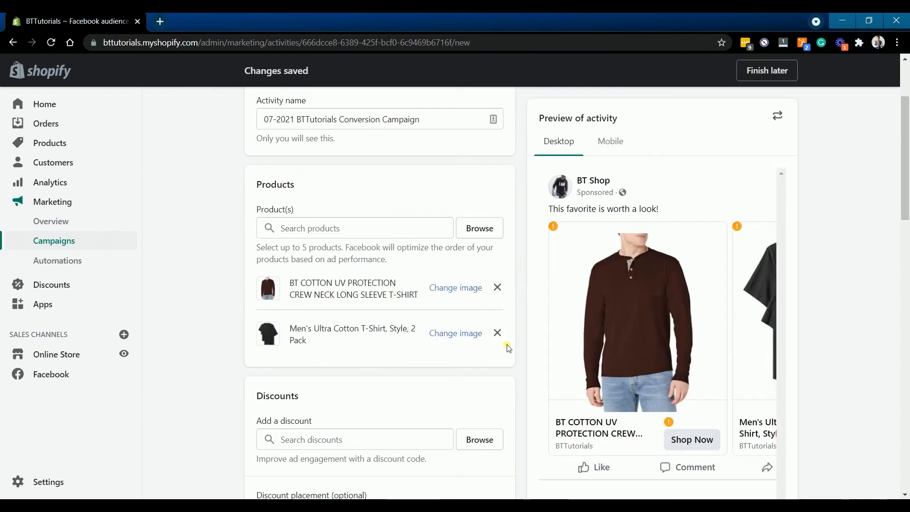
# - Review the discount options and compare the ad text with the ad preview
pyautogui.scroll(-4, 508, 345)
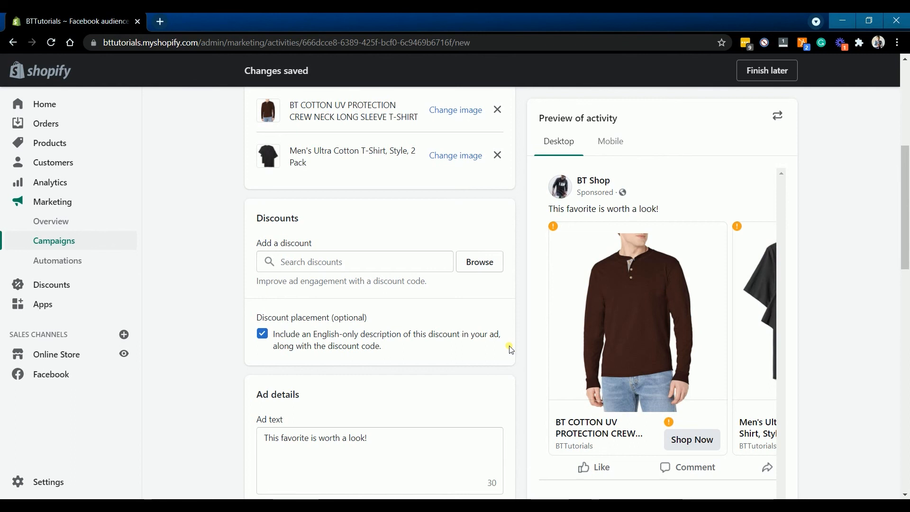
pyautogui.scroll(-3, 436, 368)
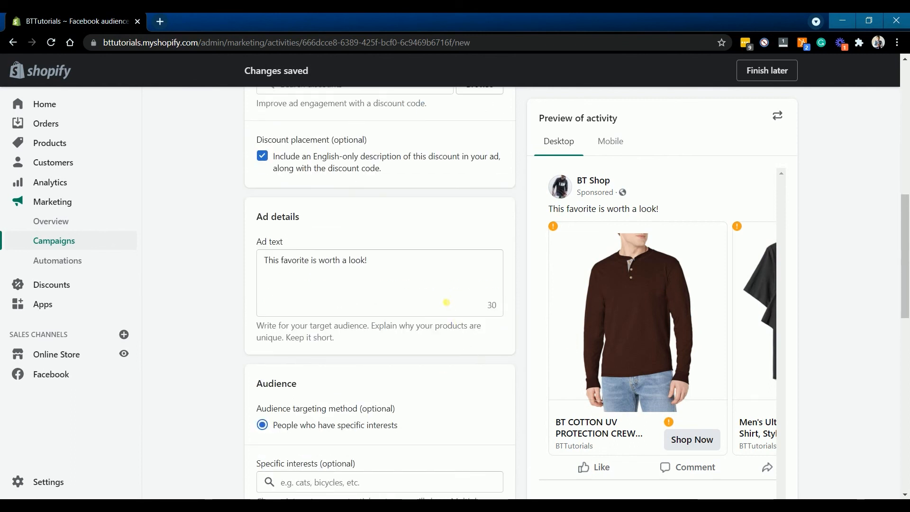
pyautogui.click(260, 264)
pyautogui.tripleClick(337, 264)
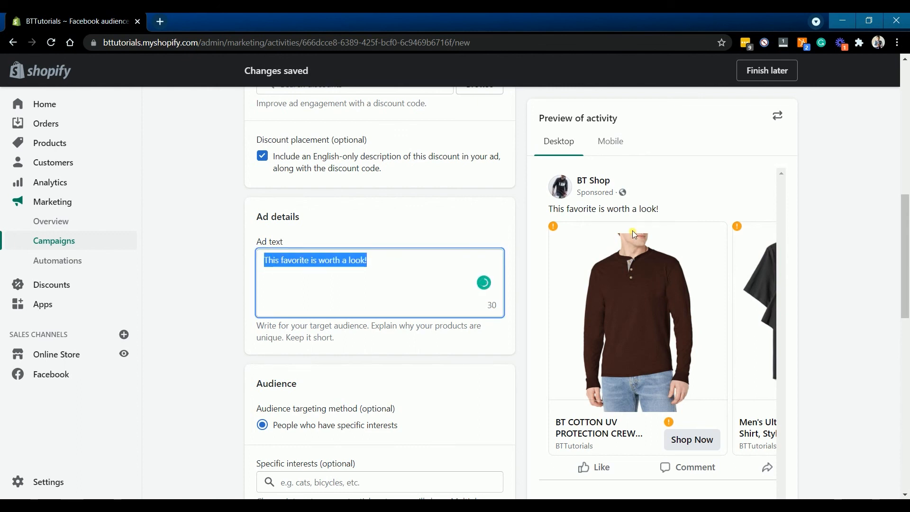
pyautogui.click(607, 209)
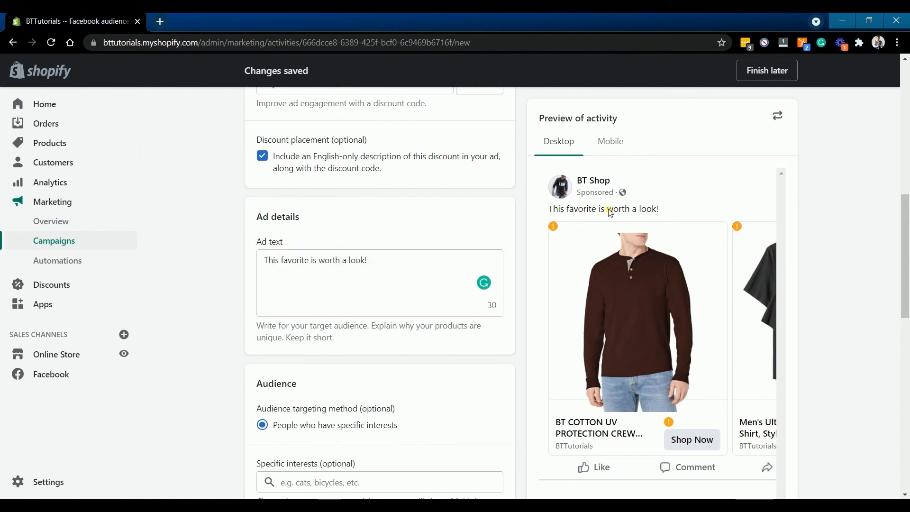
pyautogui.tripleClick(442, 304)
pyautogui.click(451, 354)
# - Try searching the audience's specific interests for scuba and clear the search
pyautogui.scroll(-1, 451, 355)
pyautogui.scroll(-3, 451, 358)
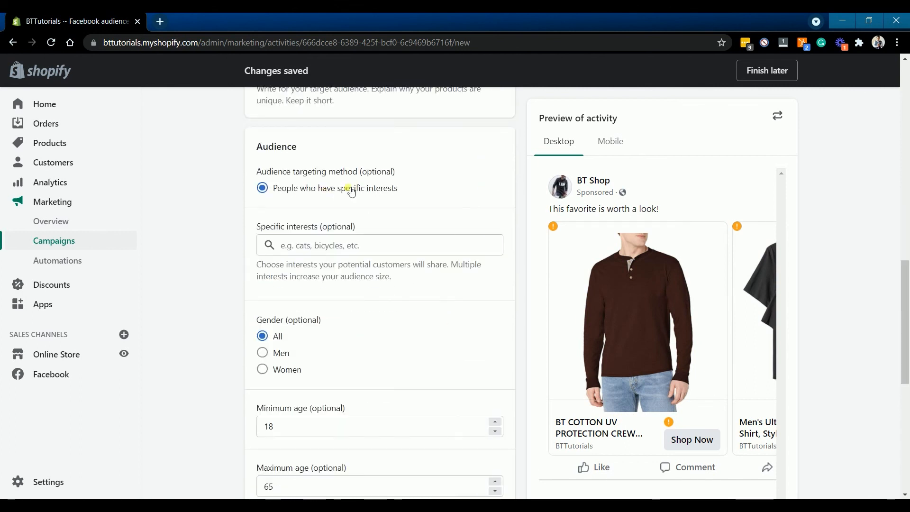
pyautogui.click(372, 252)
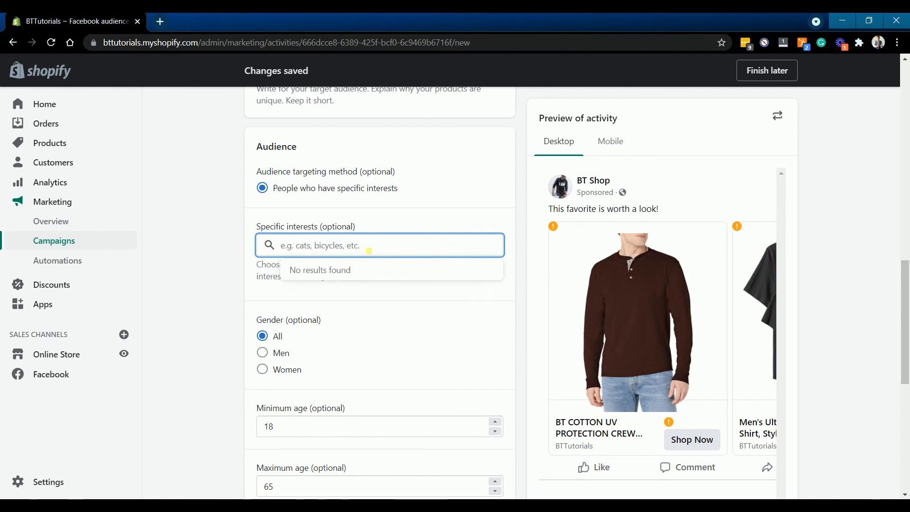
pyautogui.write('scuba')
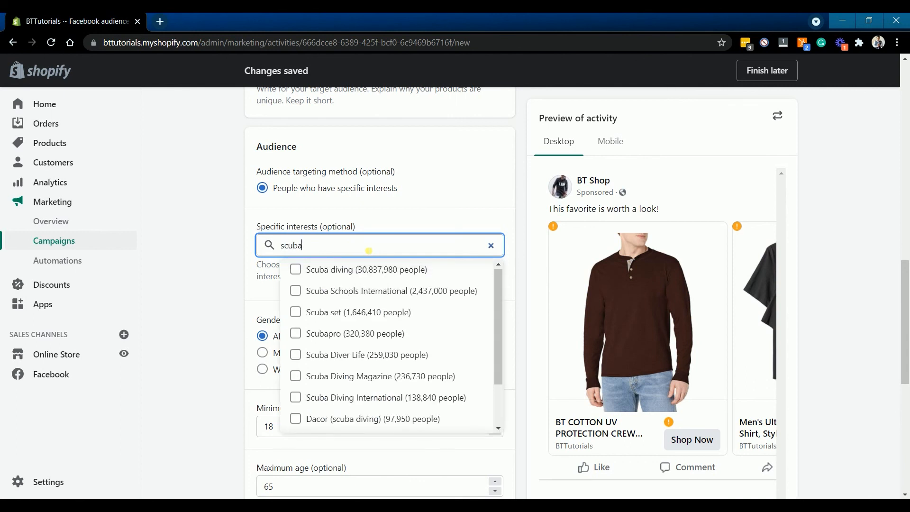
pyautogui.press('BackSpace')
pyautogui.press('BackSpace')
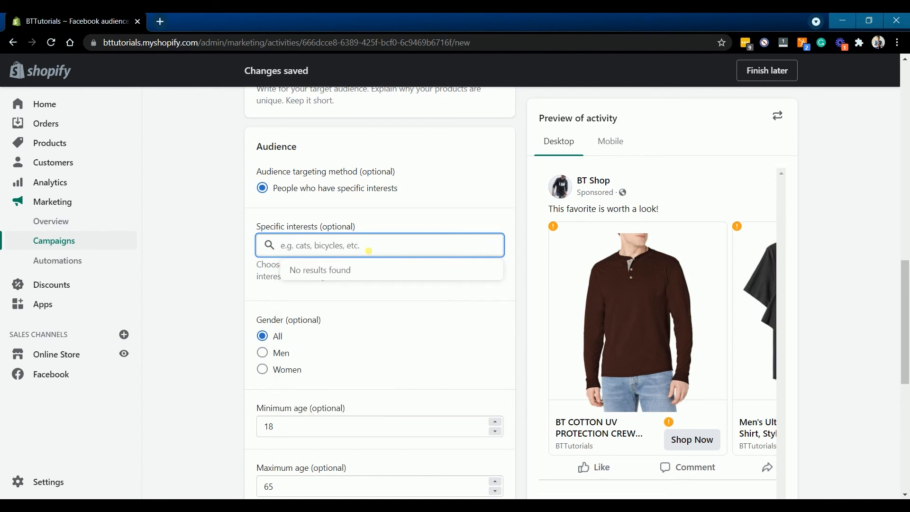
# - Search the audience's specific interests for Men, choose Men's clothing, and replace it with Men's Fashion
pyautogui.write('Men')
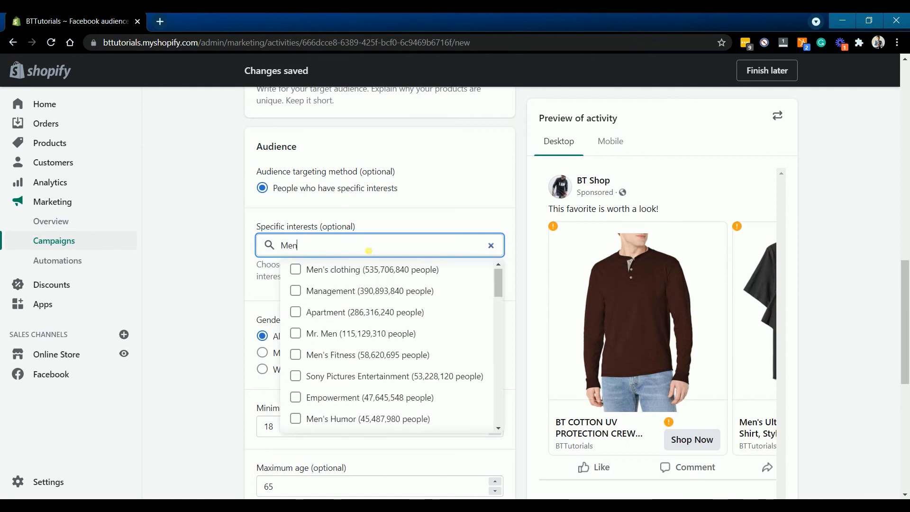
pyautogui.click(349, 280)
pyautogui.click(123, 378)
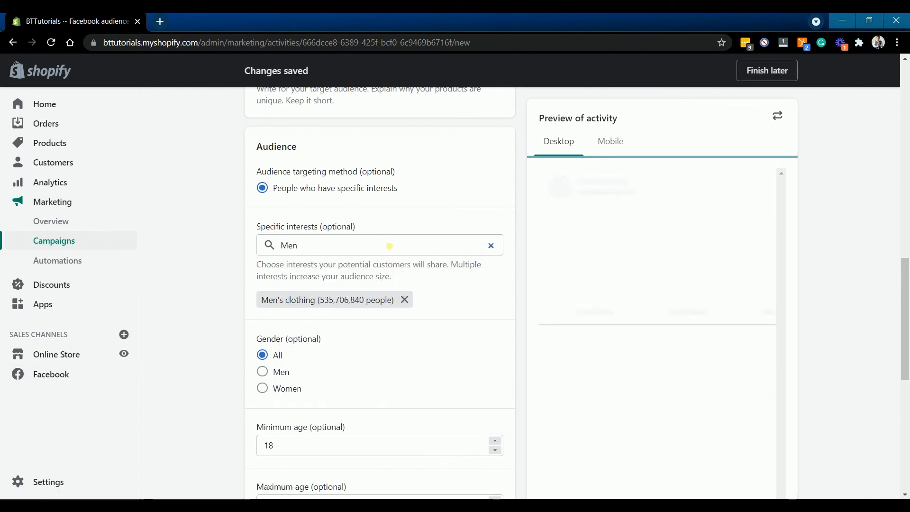
pyautogui.scroll(-3, 402, 325)
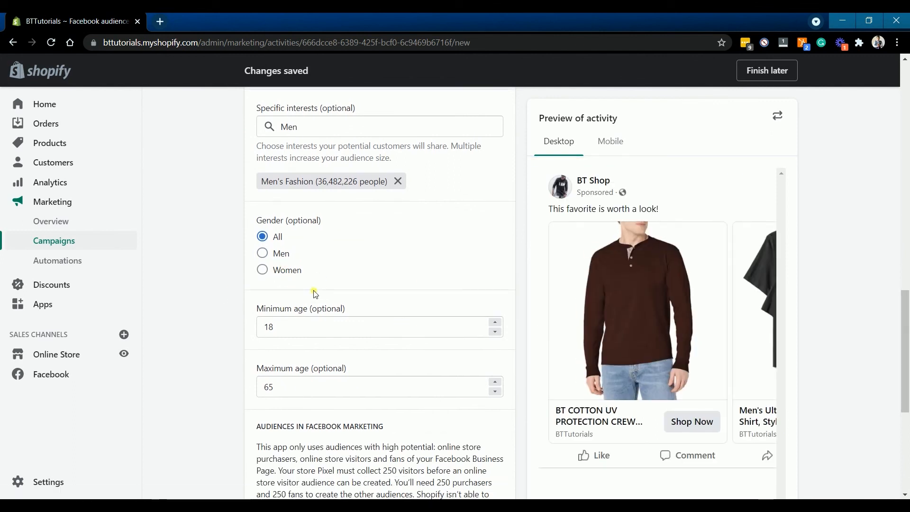
# - Switch the ad's budget type to Lifetime and back to Daily
pyautogui.scroll(-3, 317, 296)
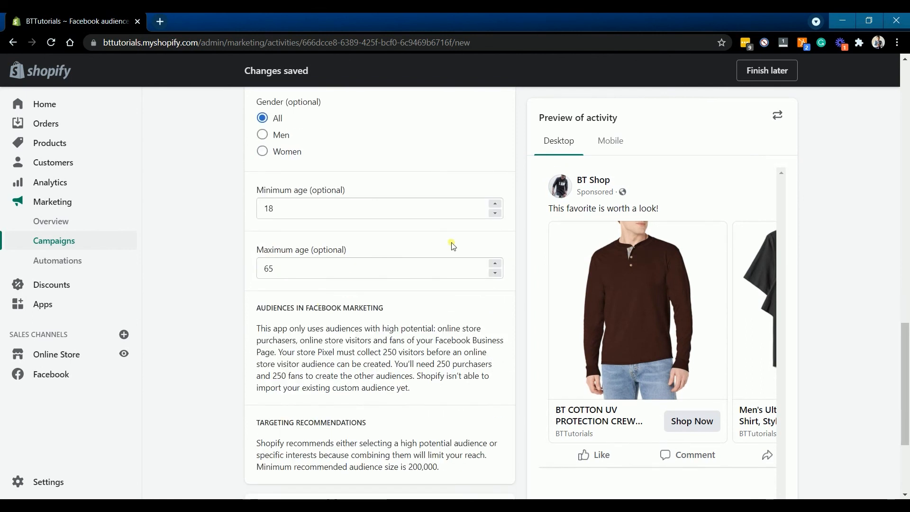
pyautogui.scroll(-1, 386, 263)
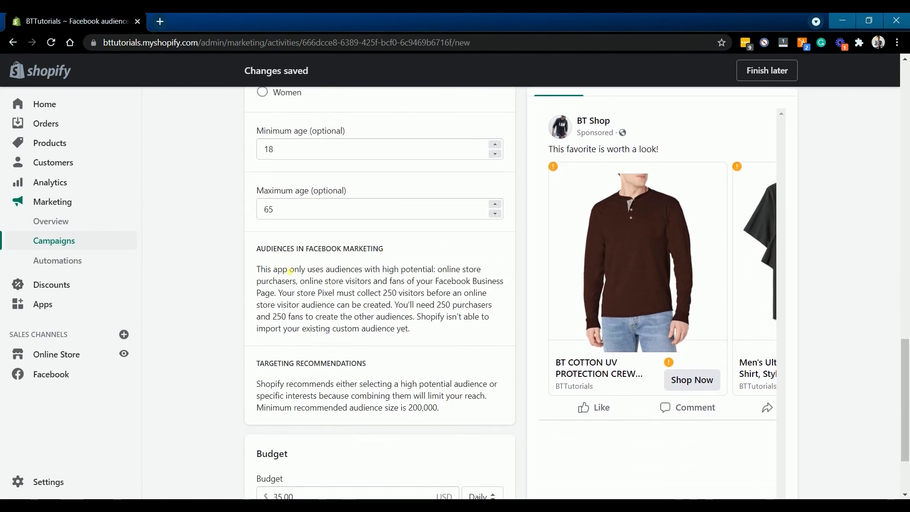
pyautogui.scroll(-2, 393, 307)
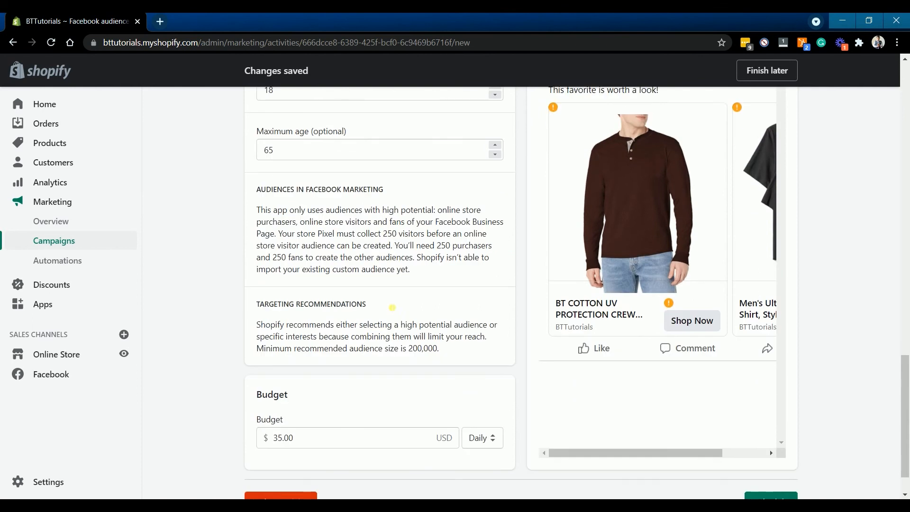
pyautogui.doubleClick(278, 393)
pyautogui.click(326, 396)
pyautogui.click(483, 392)
pyautogui.click(480, 420)
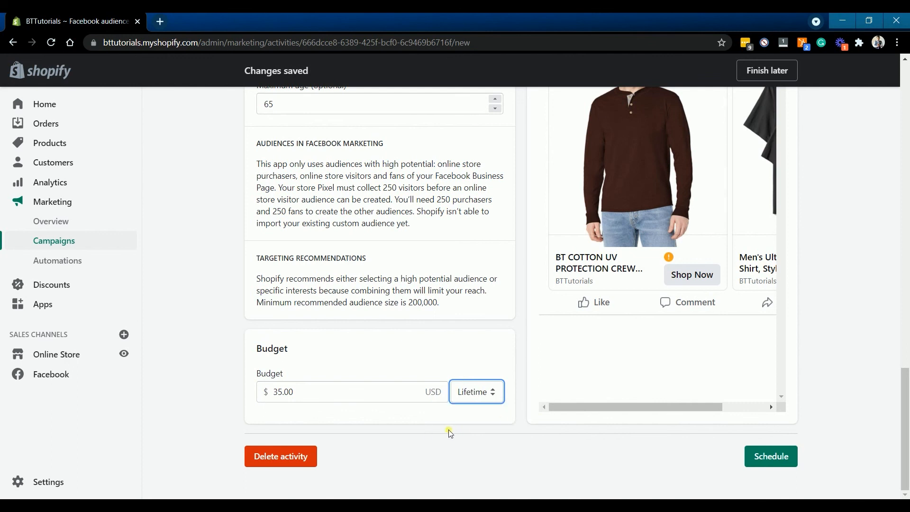
pyautogui.click(475, 395)
pyautogui.click(471, 408)
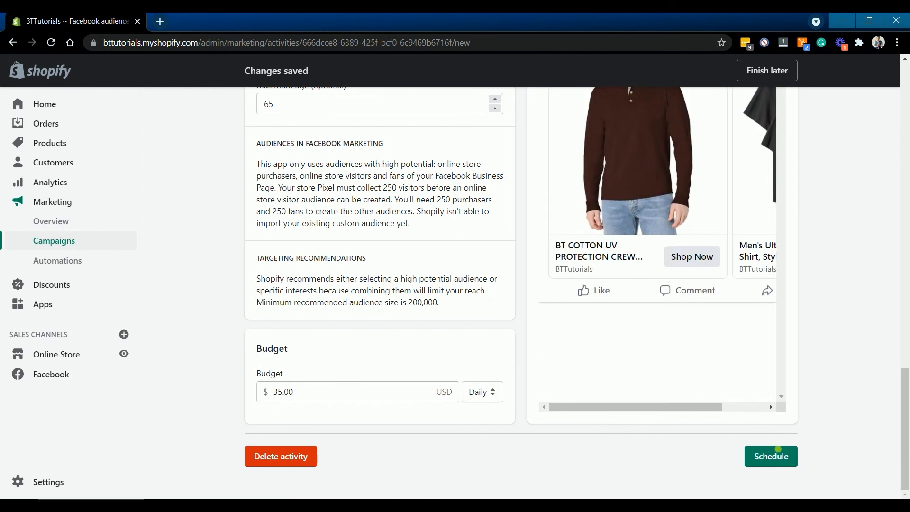
# - Open the ad's schedule and set its start to 2021-07-01 at 8:00 am
pyautogui.click(776, 455)
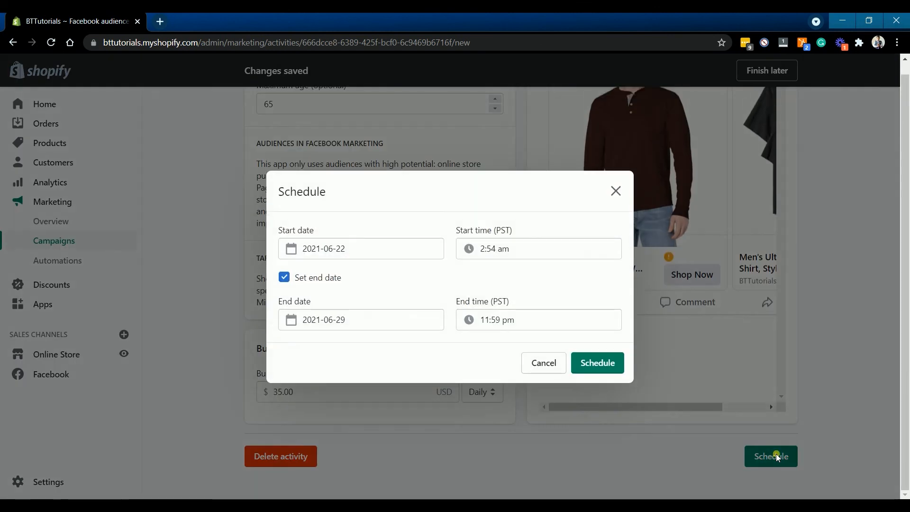
pyautogui.click(342, 250)
pyautogui.click(475, 277)
pyautogui.click(404, 316)
pyautogui.click(479, 248)
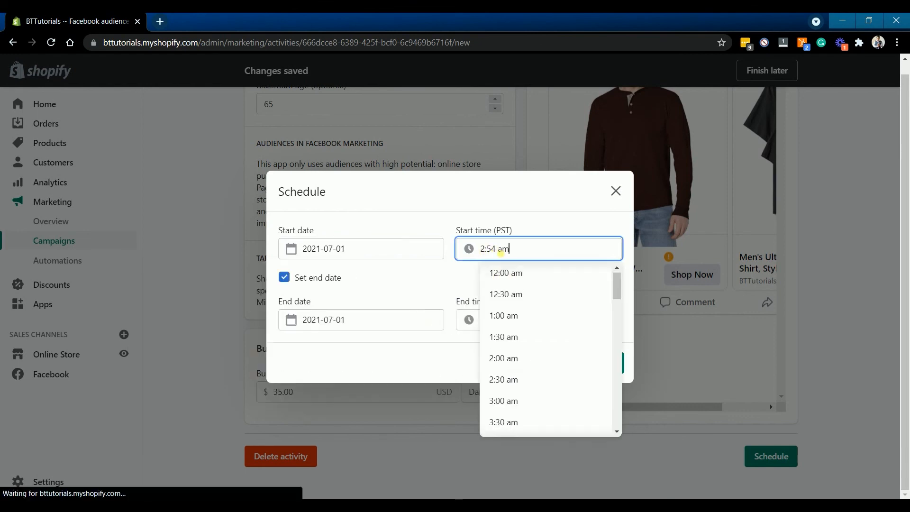
pyautogui.click(512, 274)
pyautogui.click(502, 250)
pyautogui.scroll(-10, 533, 332)
pyautogui.scroll(5, 528, 341)
pyautogui.click(526, 316)
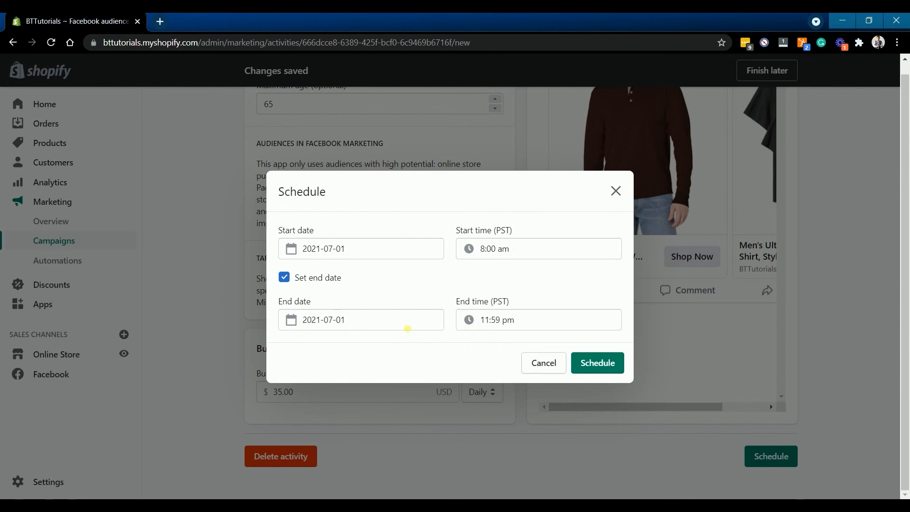
# - Set the ad's end date to 2021-07-15 and schedule the activity
pyautogui.click(400, 319)
pyautogui.click(476, 349)
pyautogui.click(270, 349)
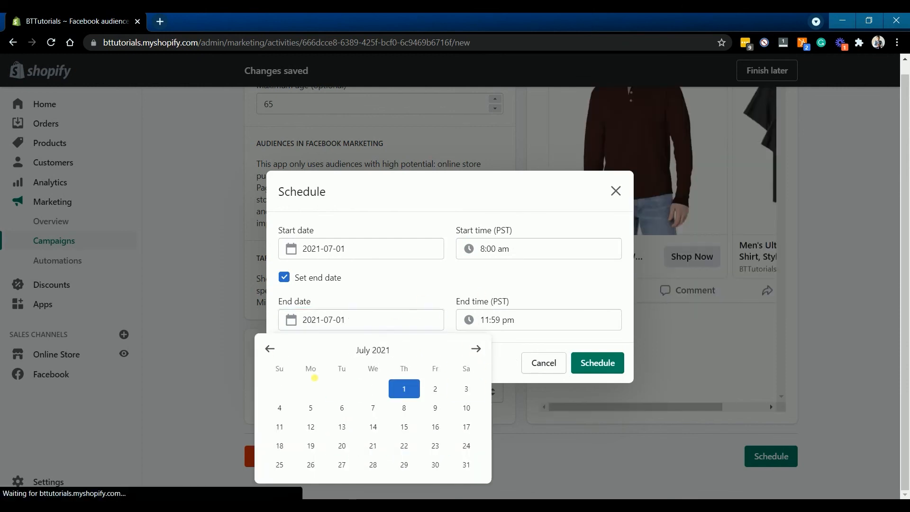
pyautogui.click(406, 428)
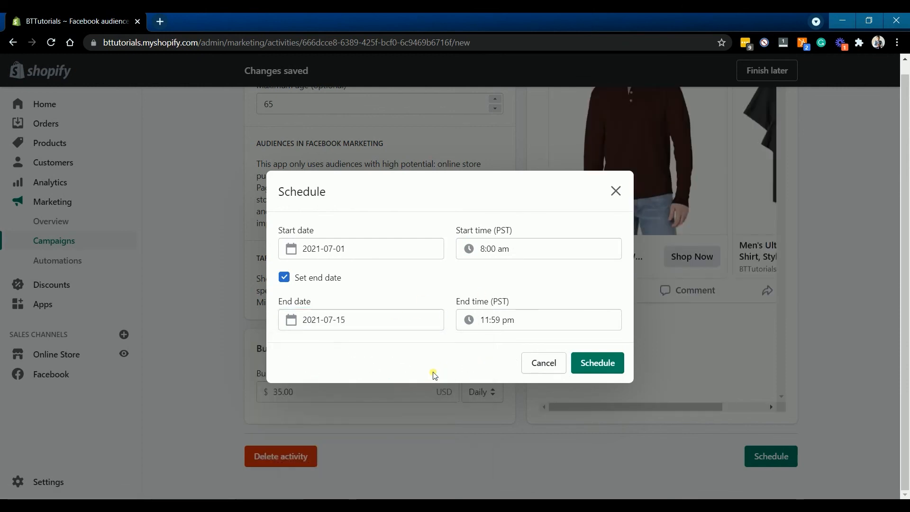
pyautogui.click(601, 363)
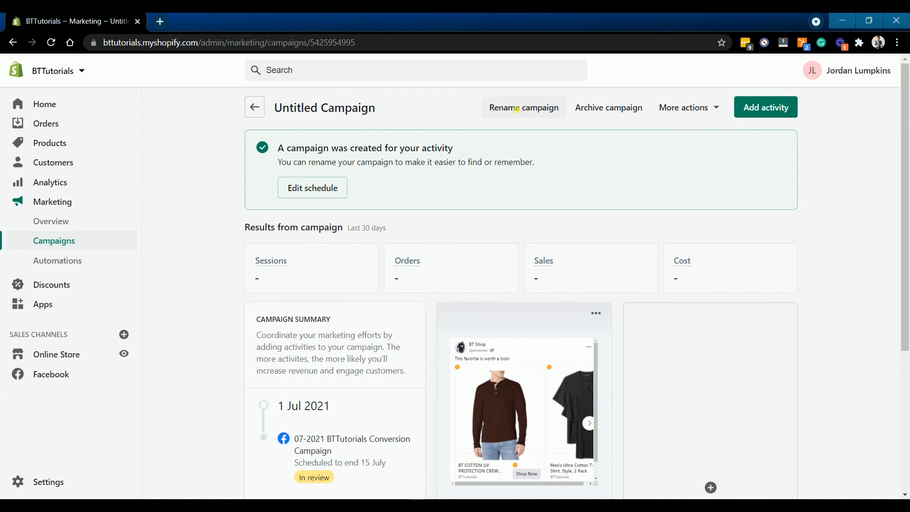
# - Rename the new campaign 07-2021 BTTutorial Conversion Campaign and go back to the campaigns list
pyautogui.click(516, 108)
pyautogui.tripleClick(396, 284)
pyautogui.write('07-2021 BTTutorial Conversion Campaign')
pyautogui.click(600, 335)
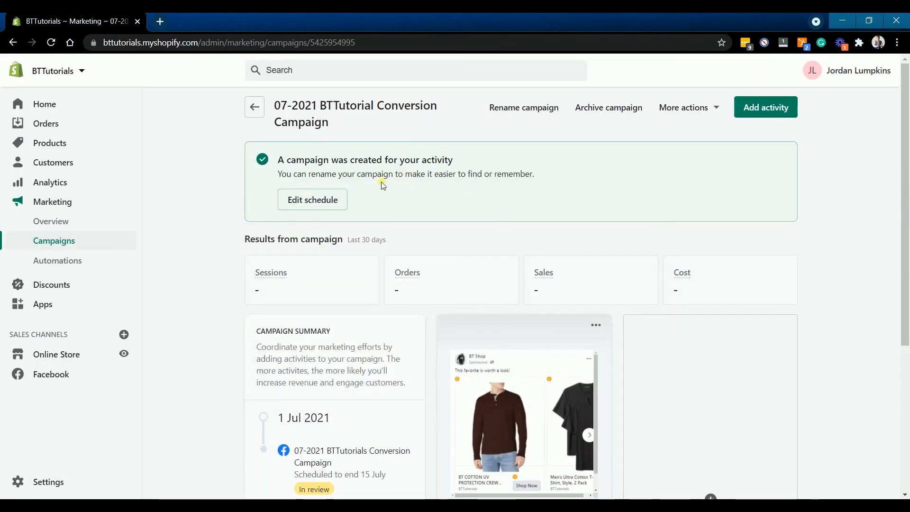
pyautogui.click(254, 107)
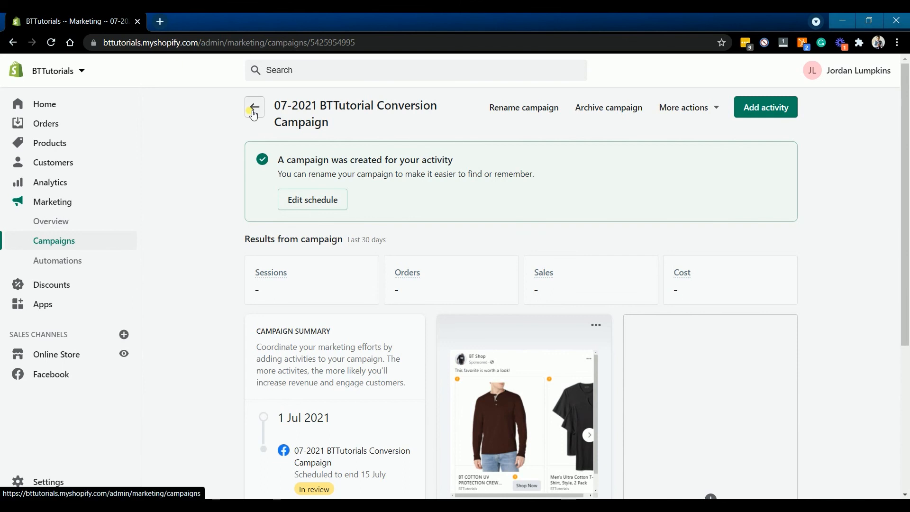